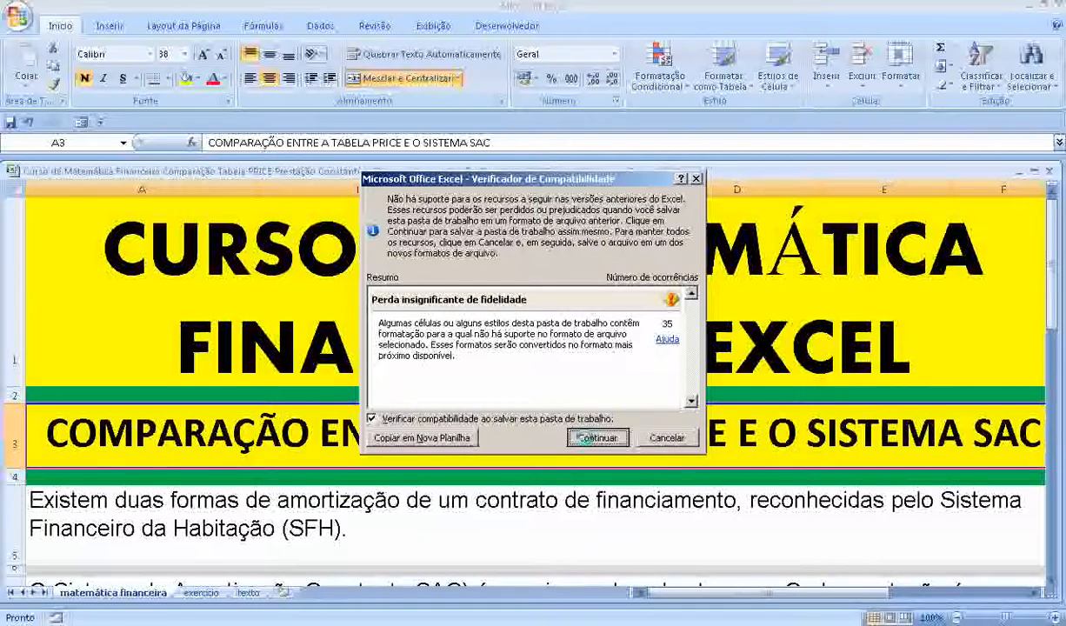
- Accept the compatibility notice for saving the workbook and highlight the SAC paragraph in row 7 with a yellow fill
left_click(597, 438)
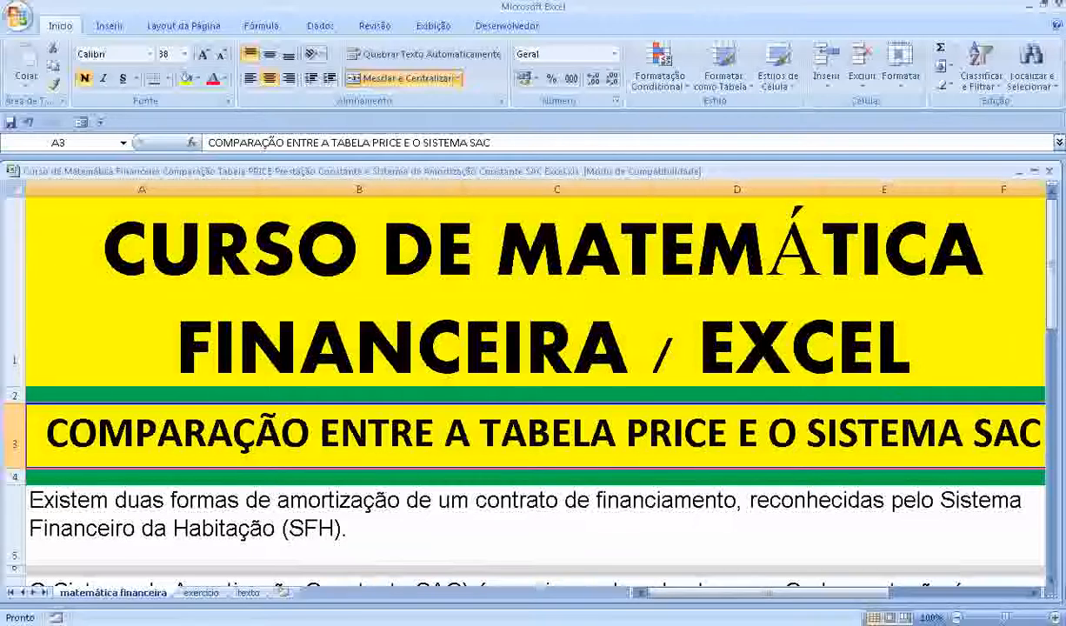
left_click(1054, 554)
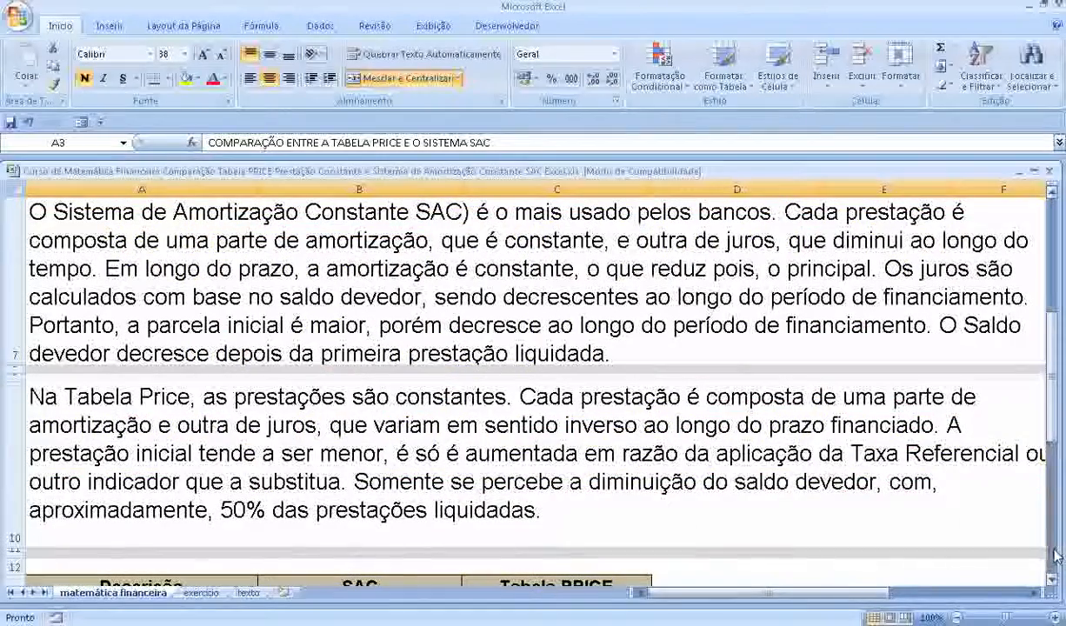
left_click(6, 245)
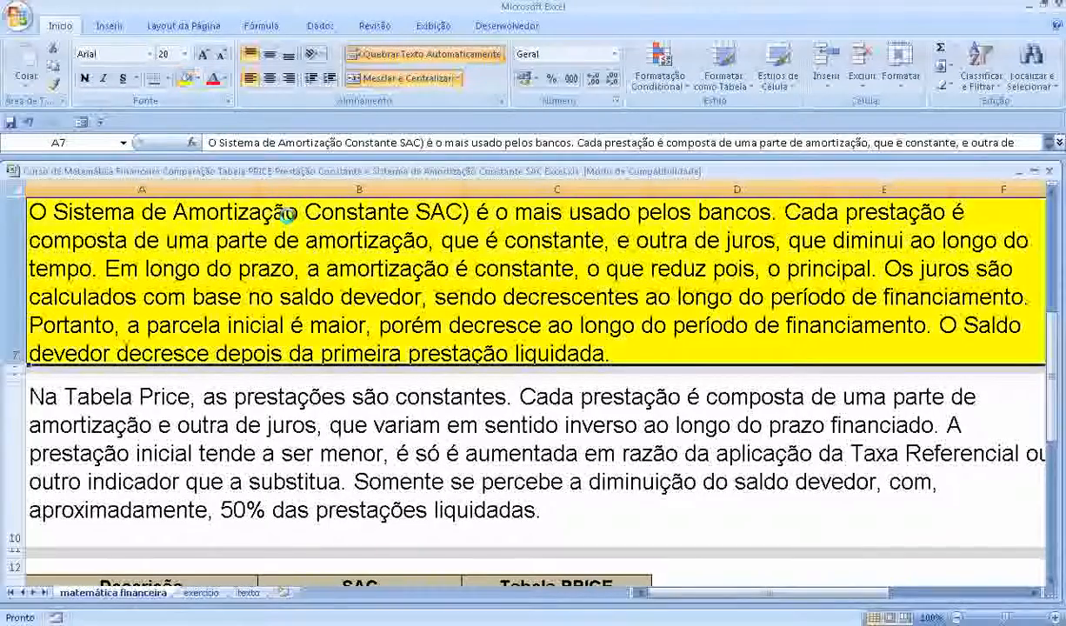
- Insert the missing opening parenthesis before "SAC)" in the paragraph in cell A7
left_click(397, 141)
type("(")
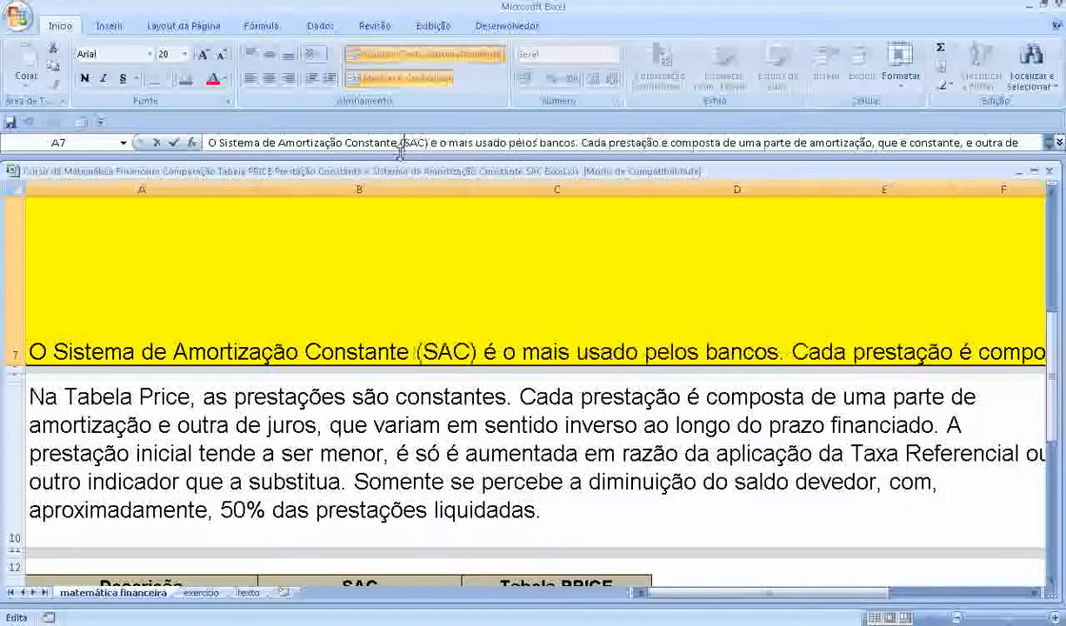
key("Return")
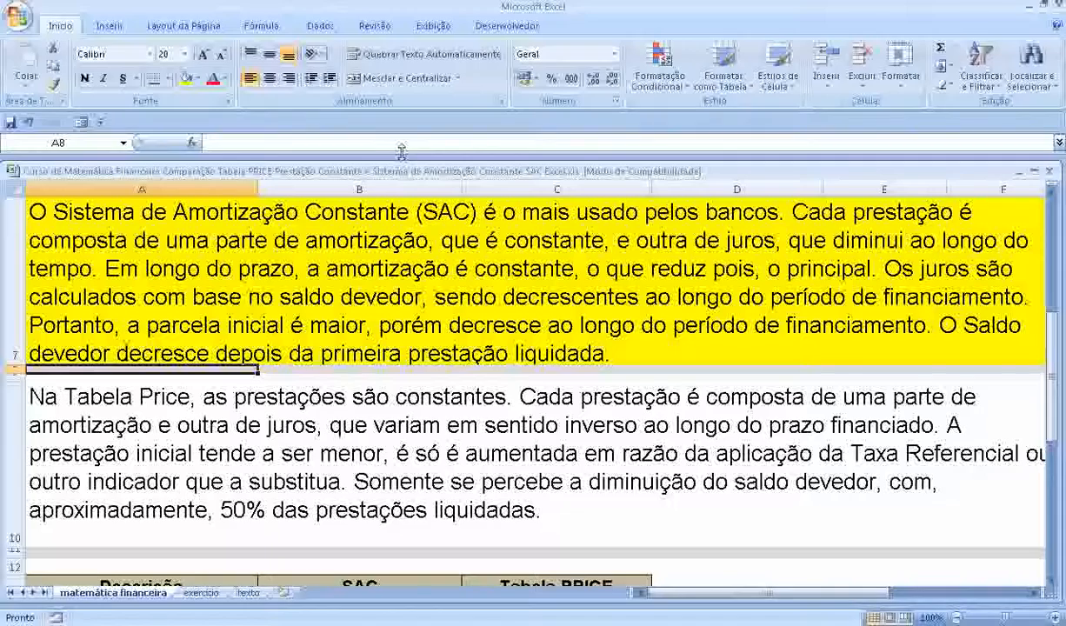
- Insert the word "e" before "é só é aumentada" in the Tabela Price paragraph in cell A10
left_click(410, 443)
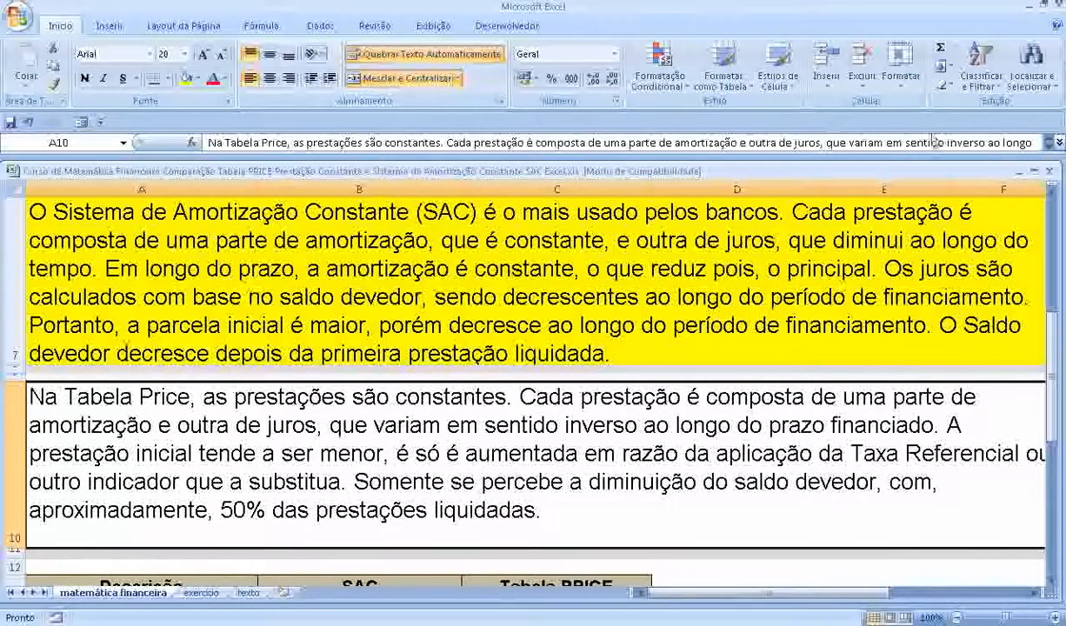
left_click(1049, 146)
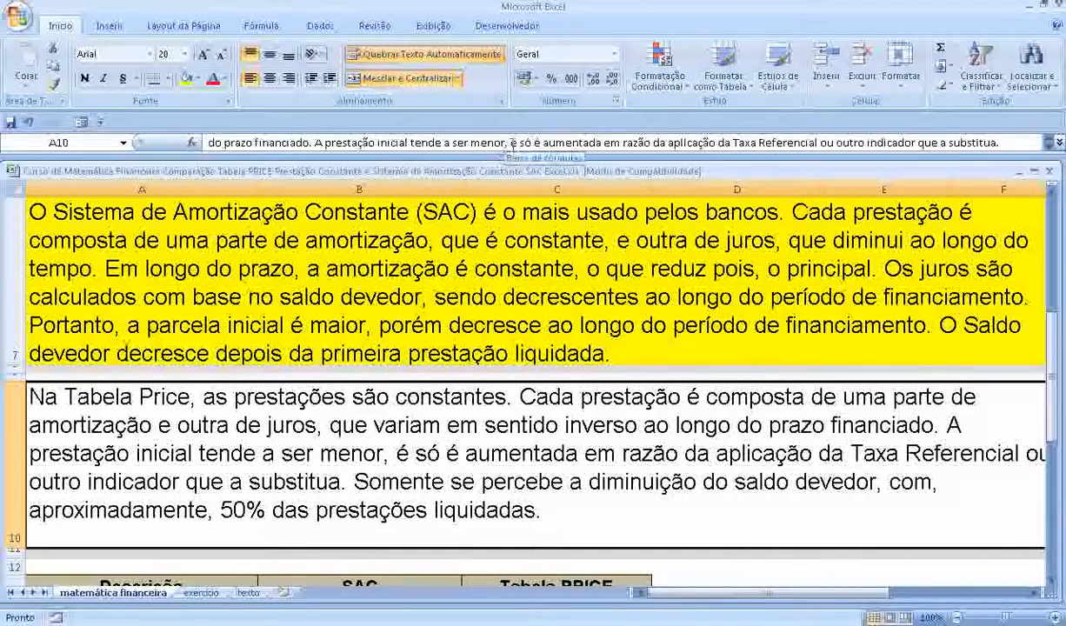
left_click(512, 144)
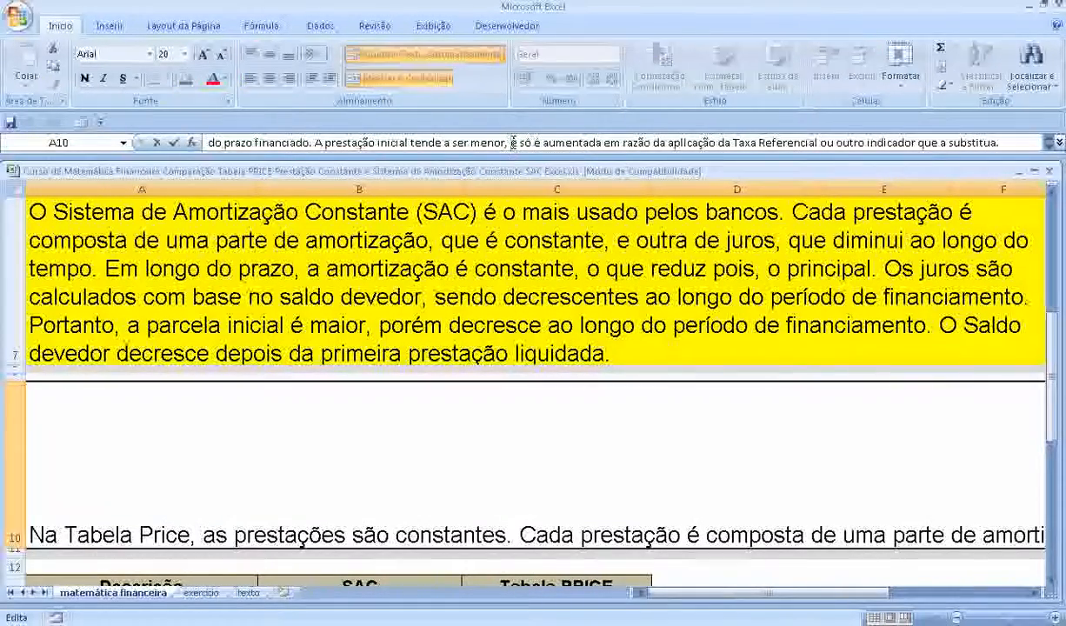
key("Return")
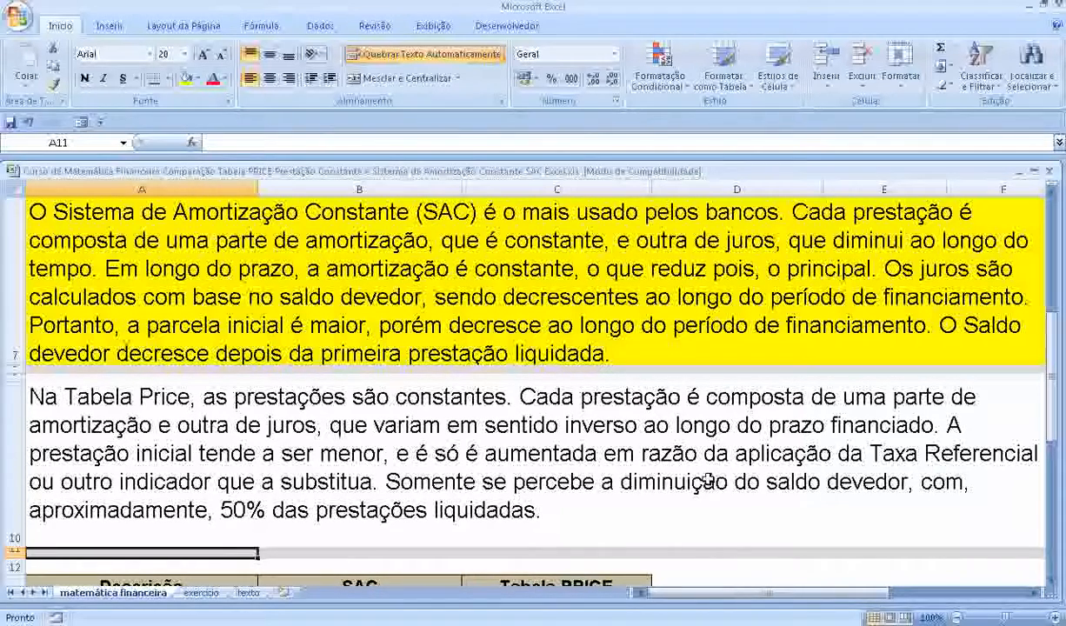
- Remove the comma after "saldo devedor" in the last sentence of the Tabela Price paragraph in cell A10
left_click(708, 481)
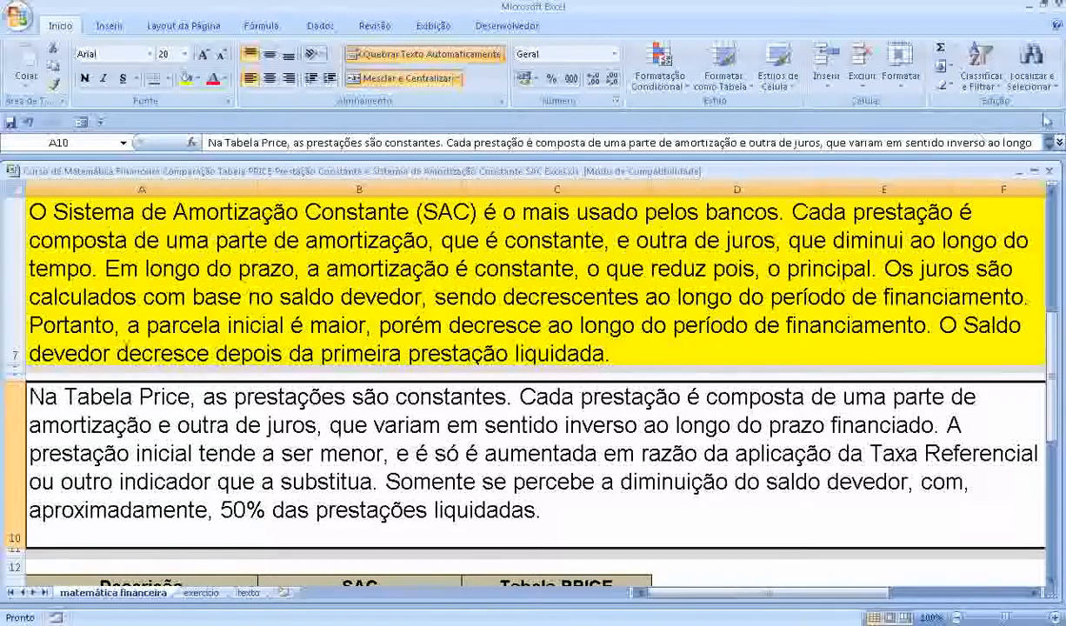
left_click(1049, 146)
left_click(1049, 146)
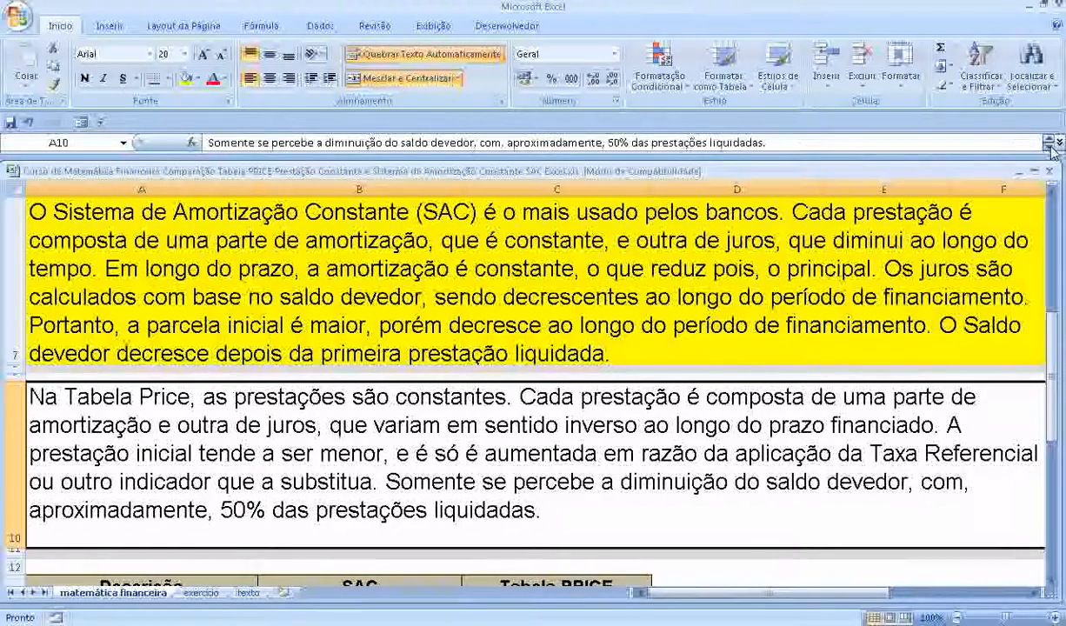
left_click(478, 144)
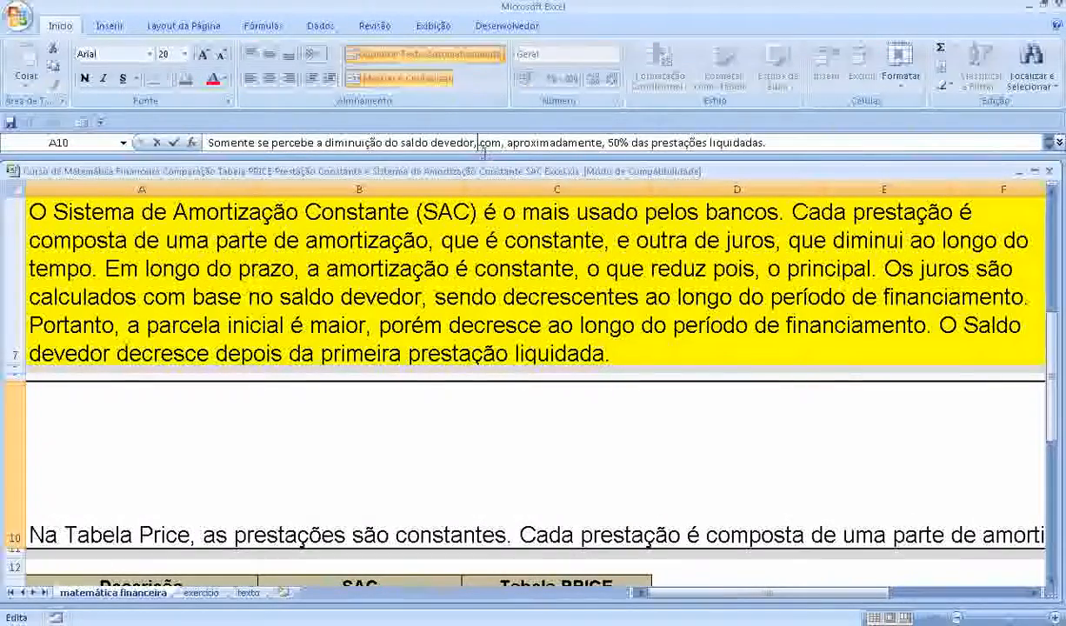
key("BackSpace")
key("Return")
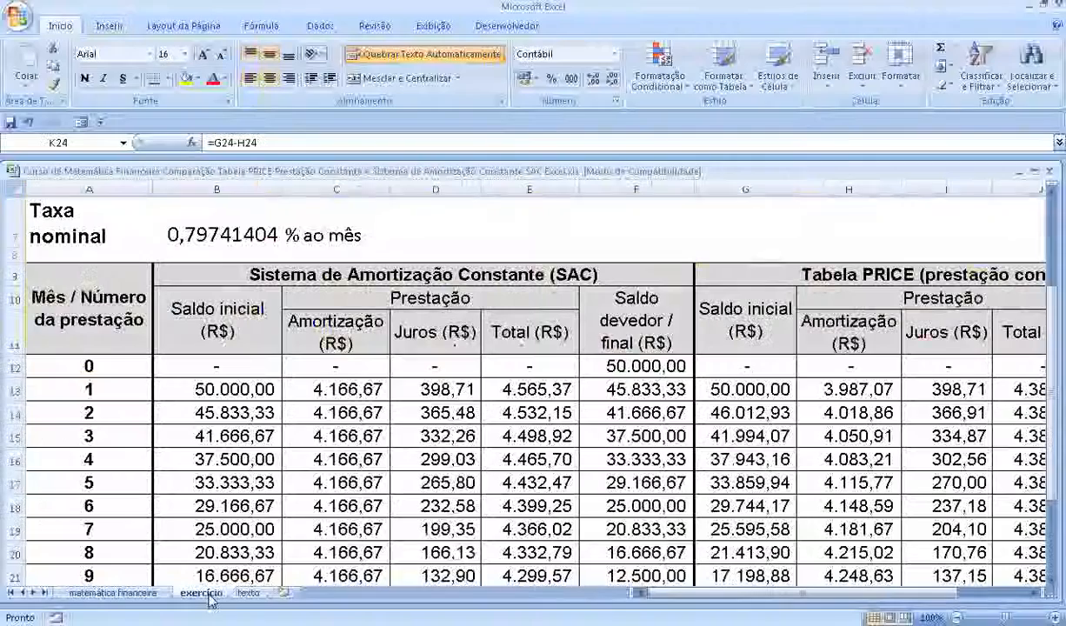
- Open the exercício sheet and reduce the zoom to 82% to examine the SAC and Tabela PRICE tables side by side
left_click(208, 595)
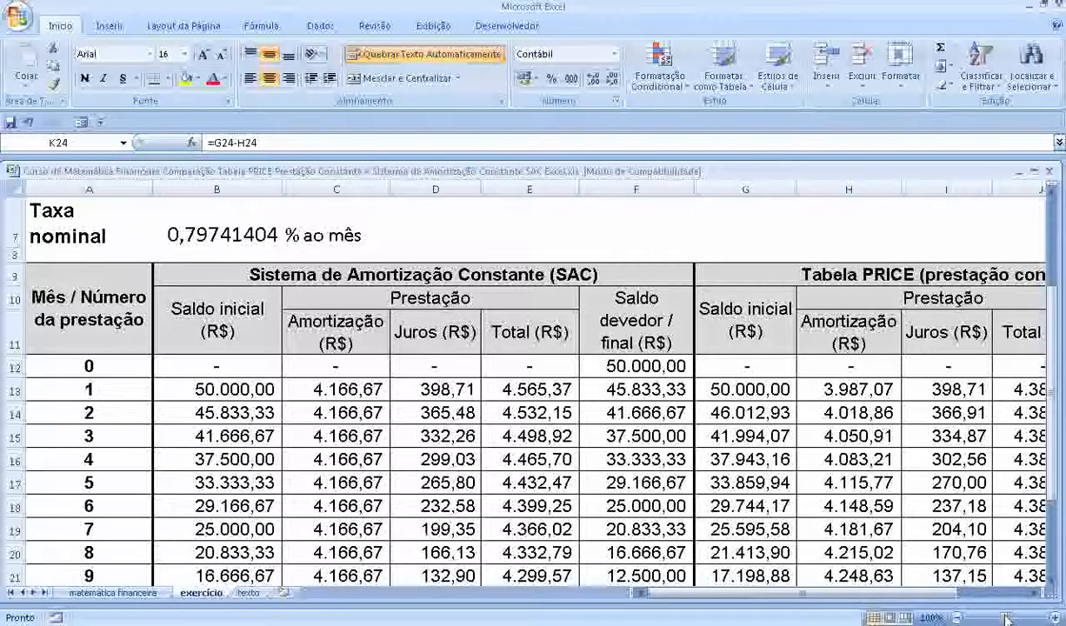
mouse_move(1004, 618)
left_mouse_down()
mouse_move(990, 619)
mouse_move(1007, 619)
left_mouse_up()
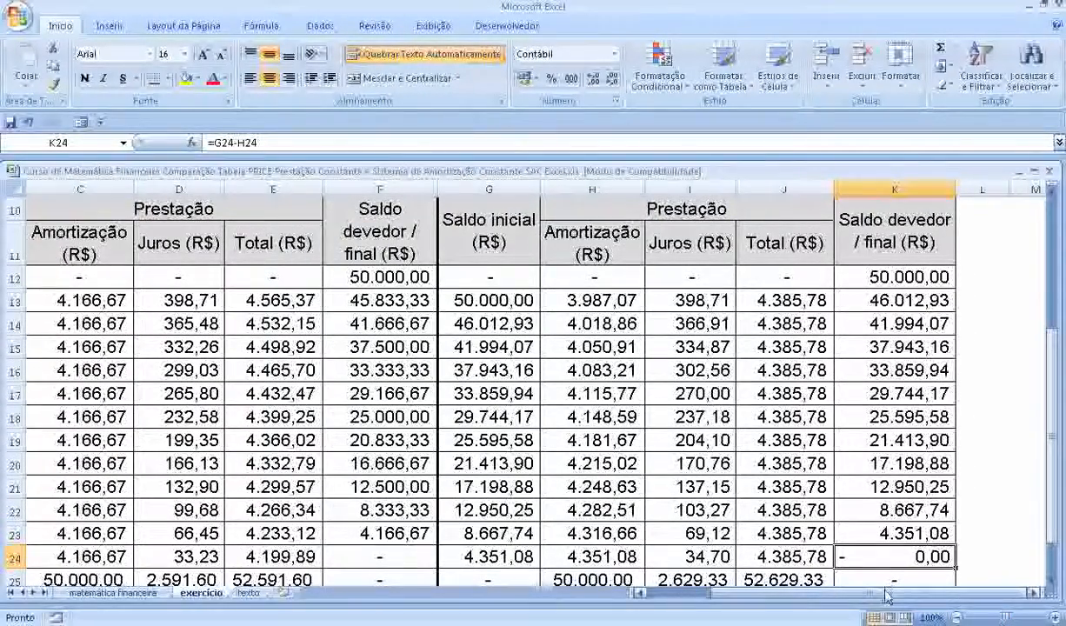
left_click(639, 594)
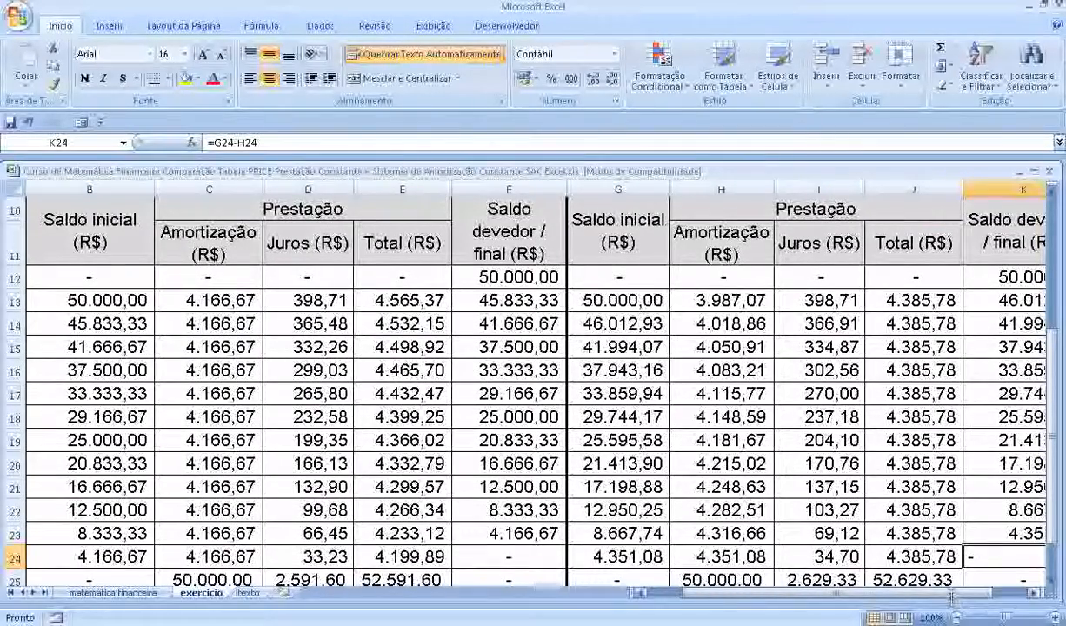
left_click_drag(935, 594, 901, 602)
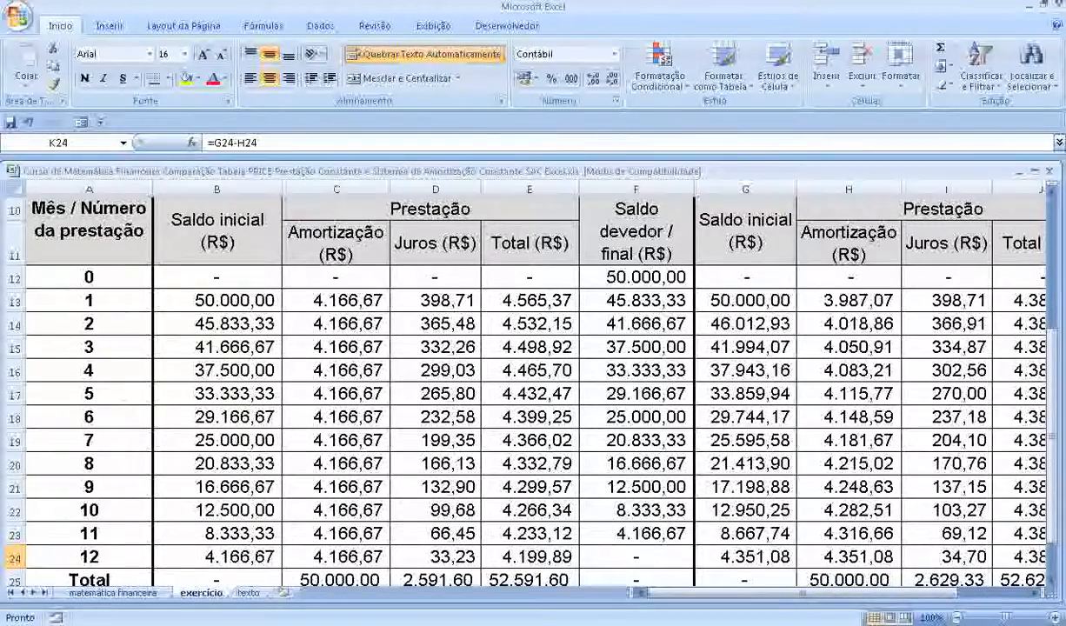
left_click_drag(1008, 619, 1002, 619)
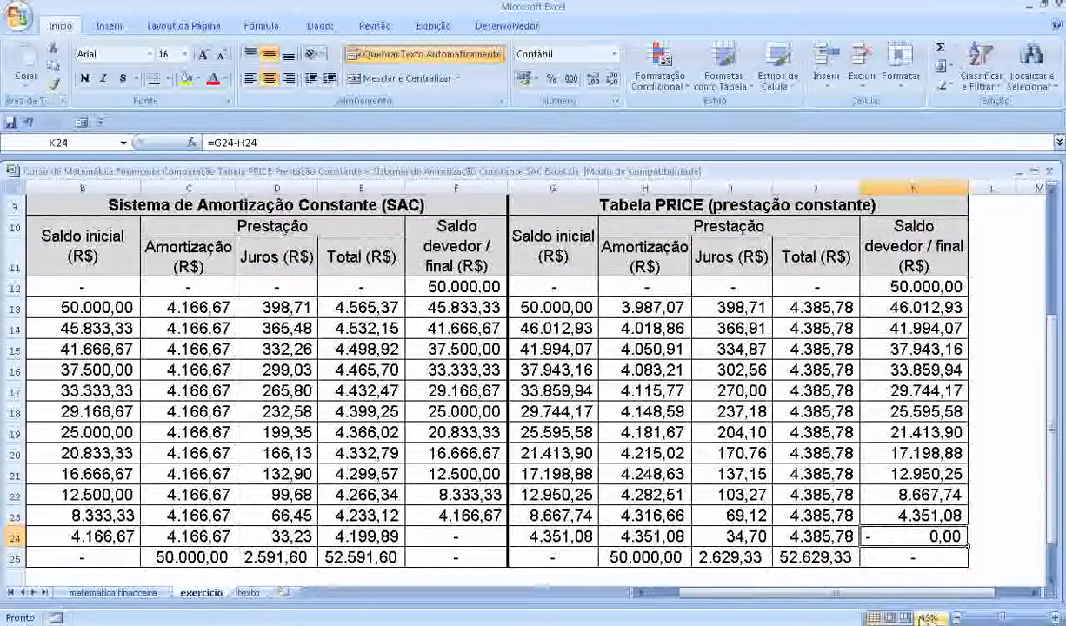
left_click_drag(874, 594, 875, 603)
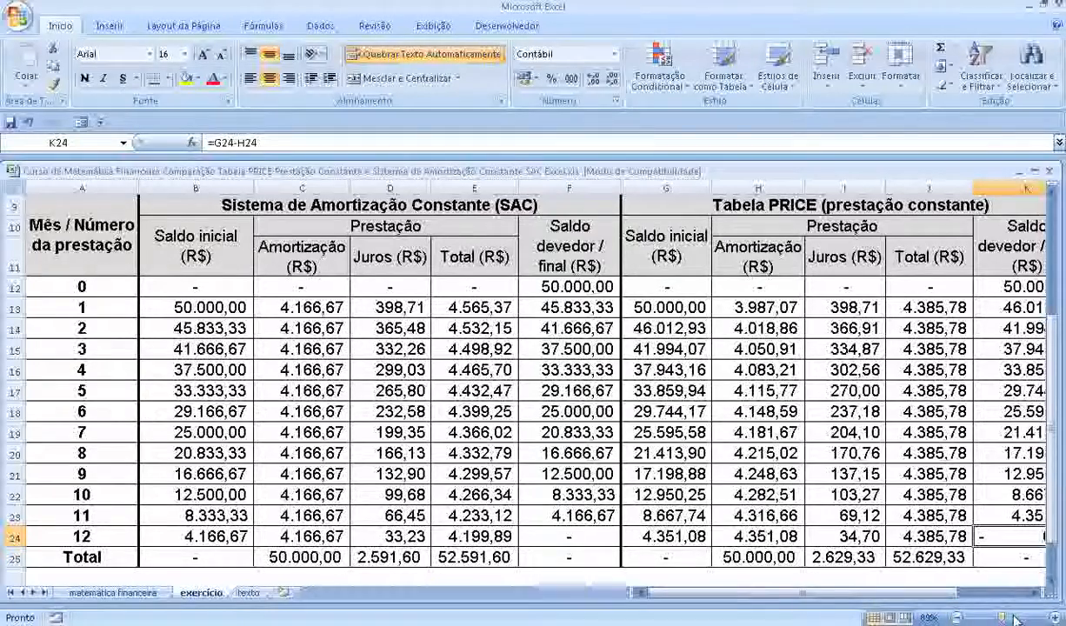
left_click_drag(1004, 619, 999, 619)
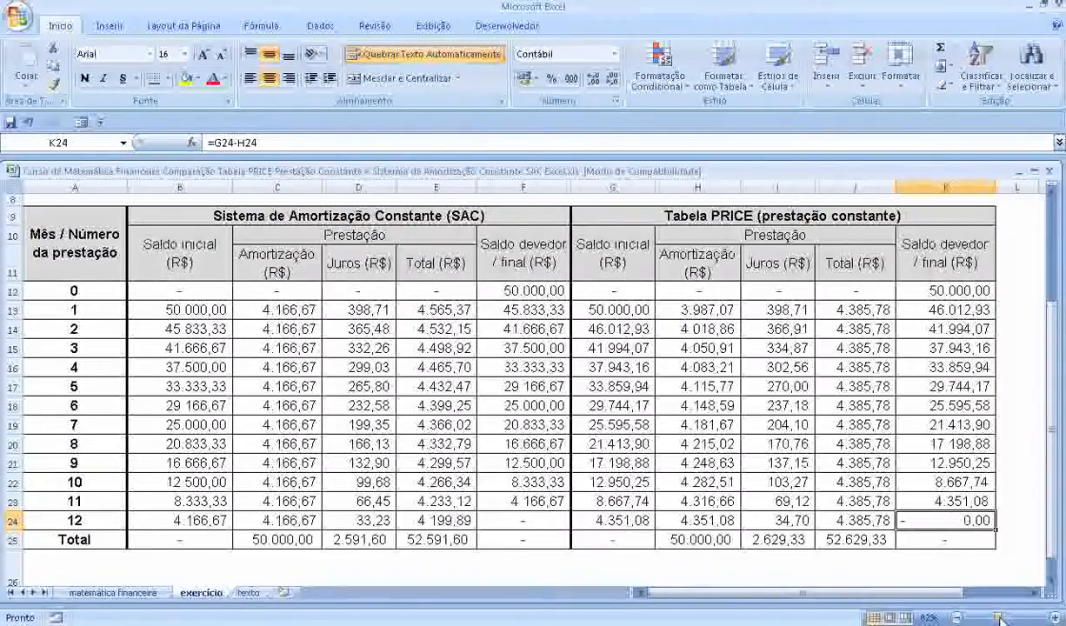
- Fill the apartment value cell B1 and the down payment cell B2 with yellow
left_click_drag(1053, 360, 1052, 347)
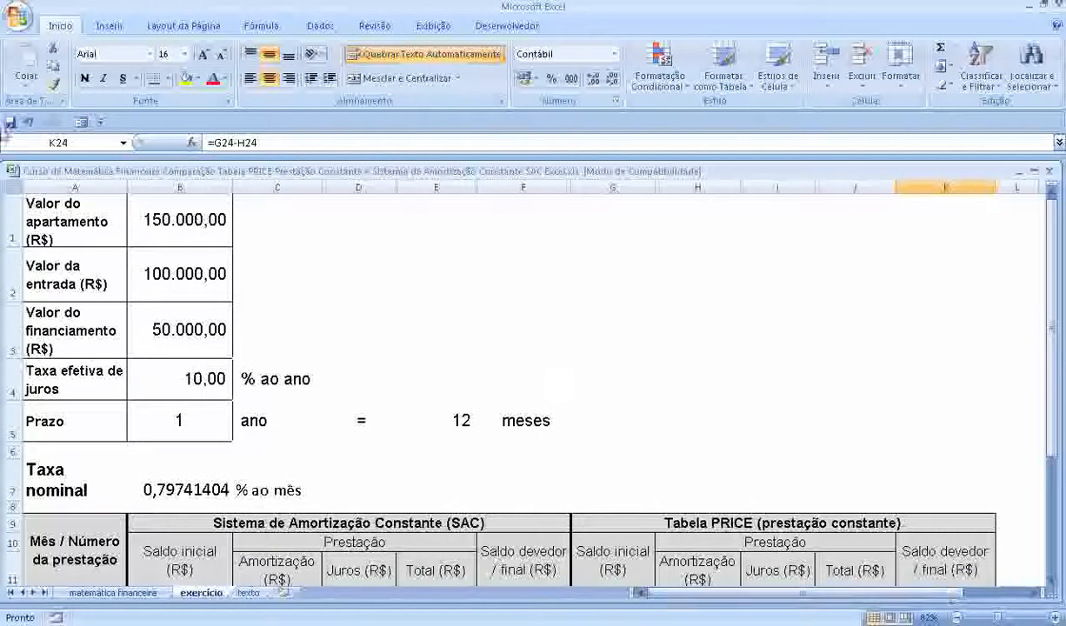
left_click(56, 208)
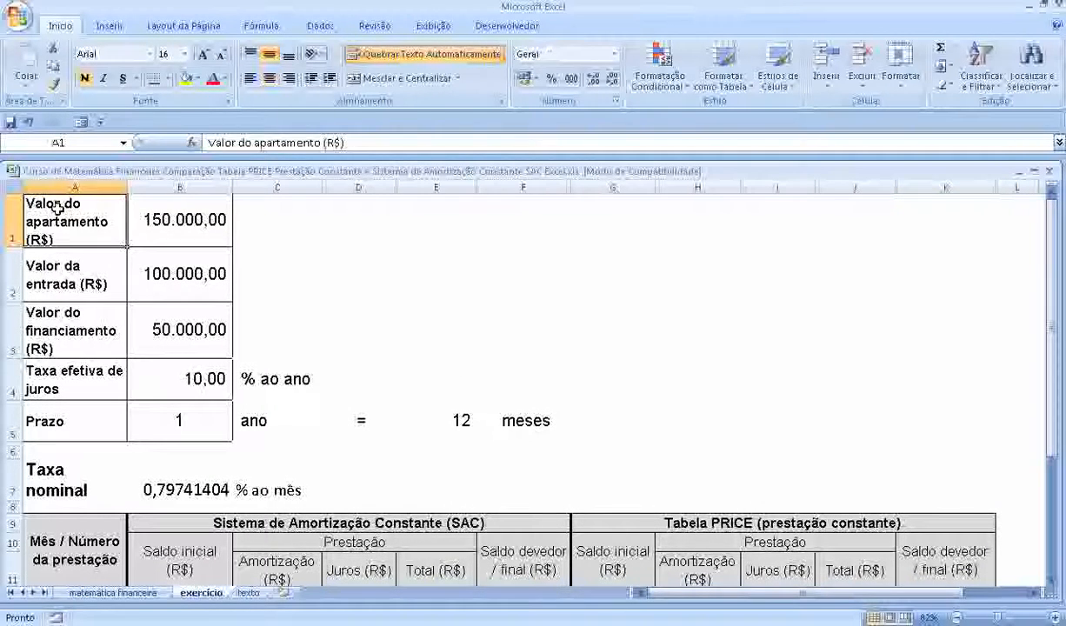
left_click(142, 217)
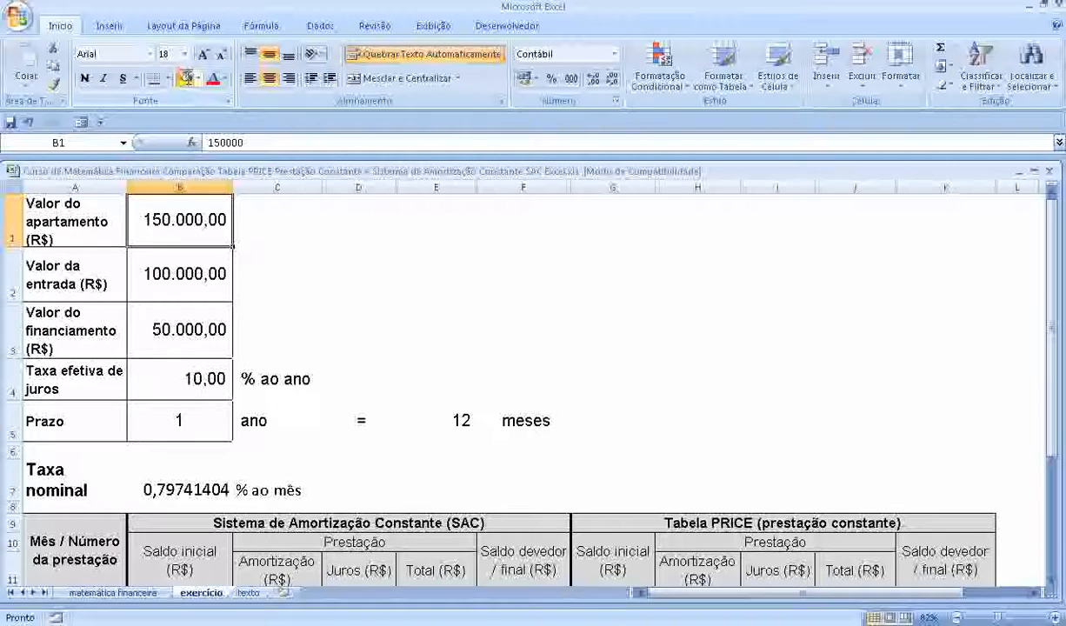
left_click(188, 79)
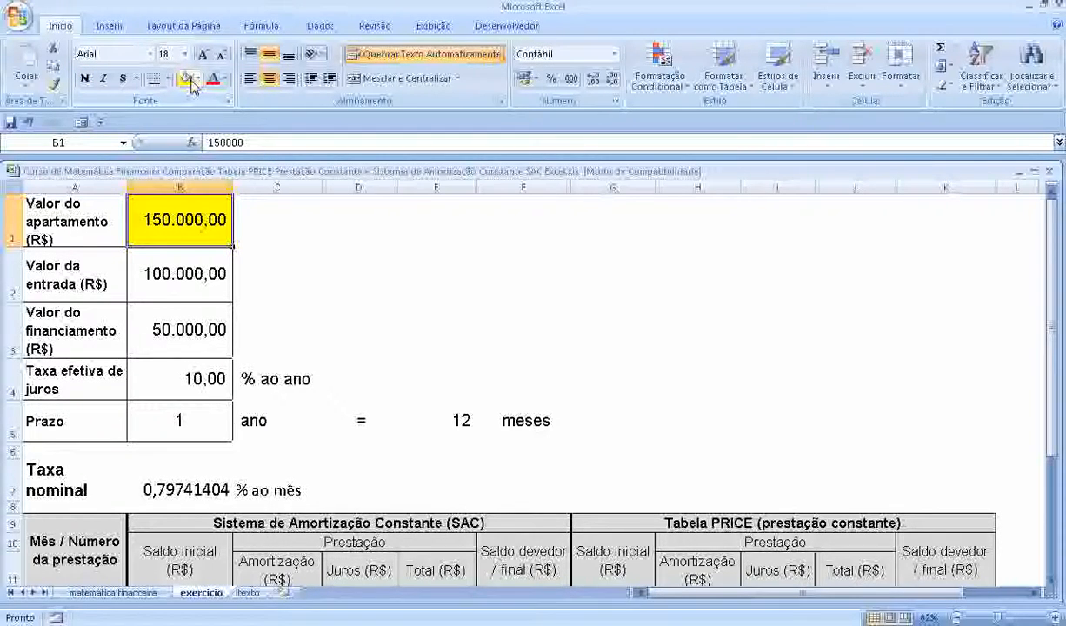
left_click(213, 277)
left_click(186, 79)
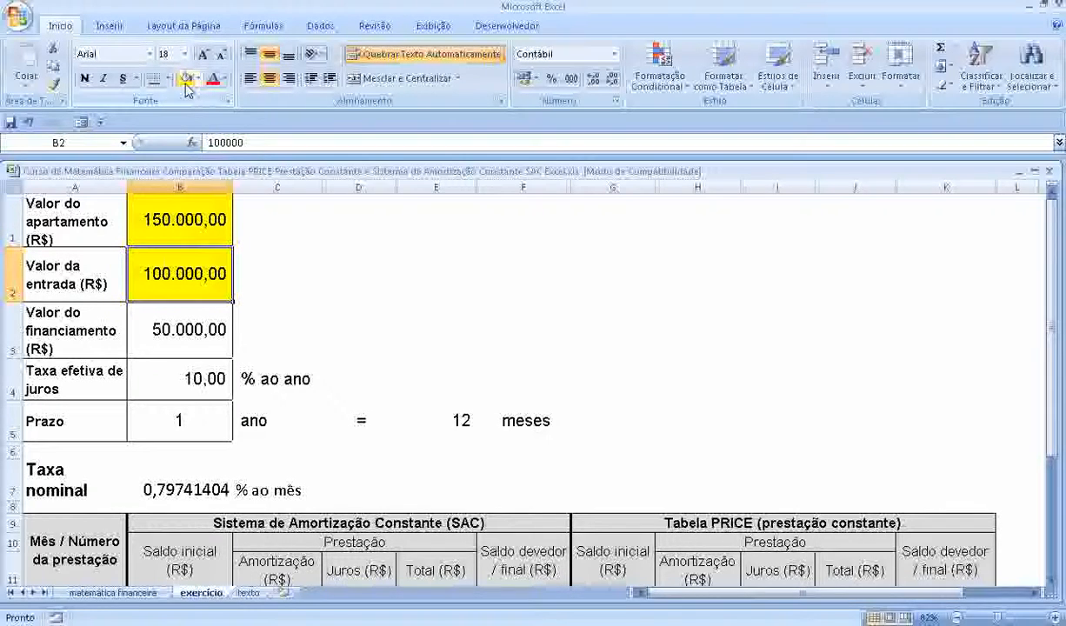
- Check the formula of the financed amount in B3 and fill the empty adjacent cell C3 with yellow
left_click(209, 320)
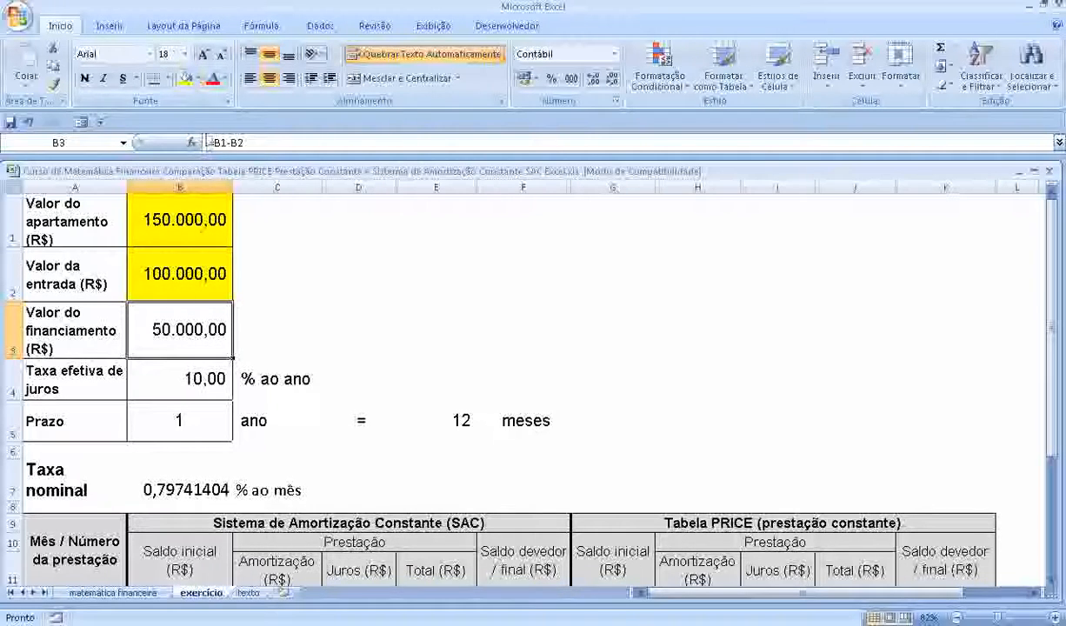
left_click(268, 334)
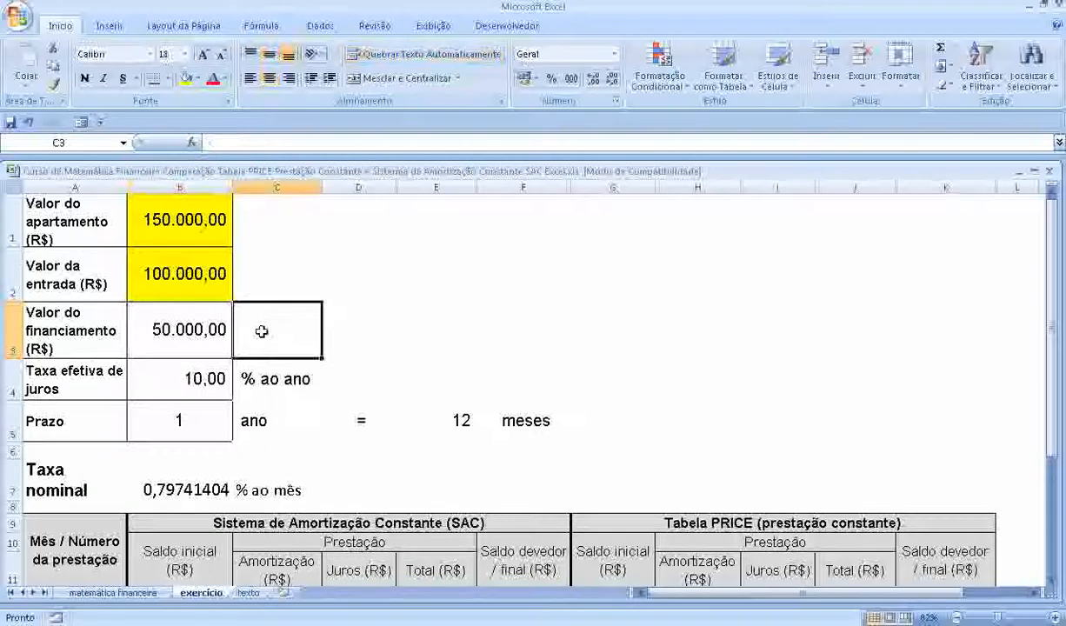
left_click(188, 79)
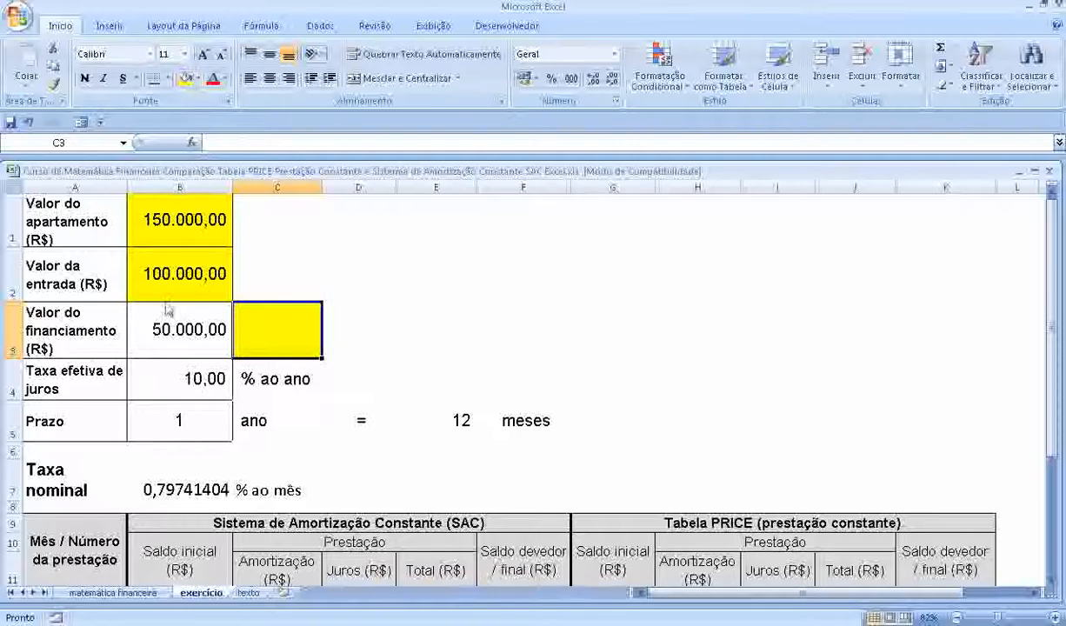
- Review the effective interest rate and term rows, and fill cell E5 with the term in months with yellow
left_click(100, 371)
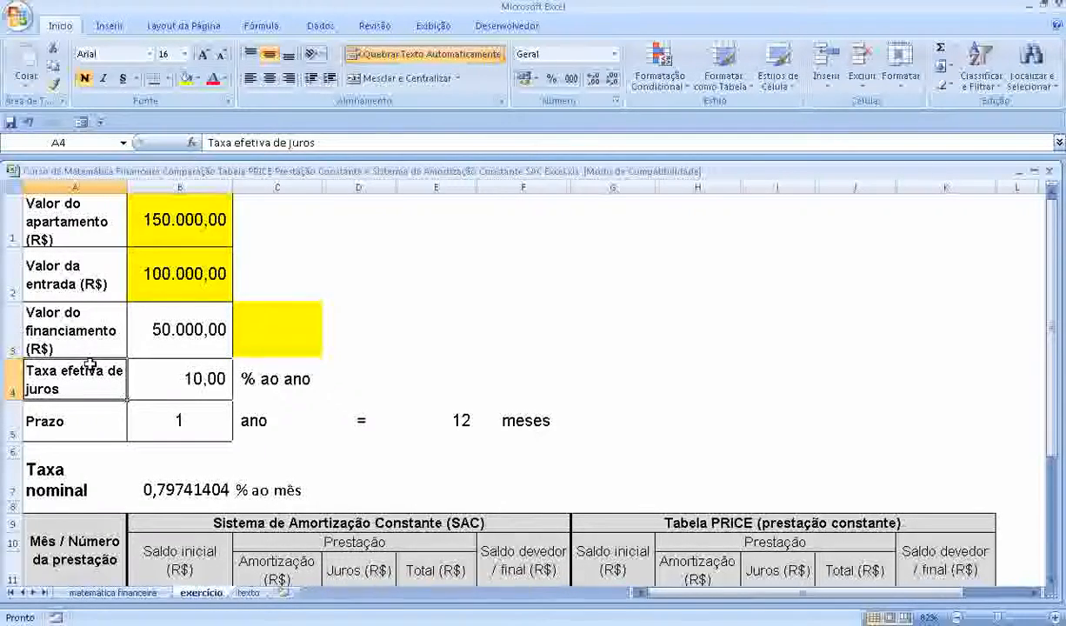
left_click(91, 423)
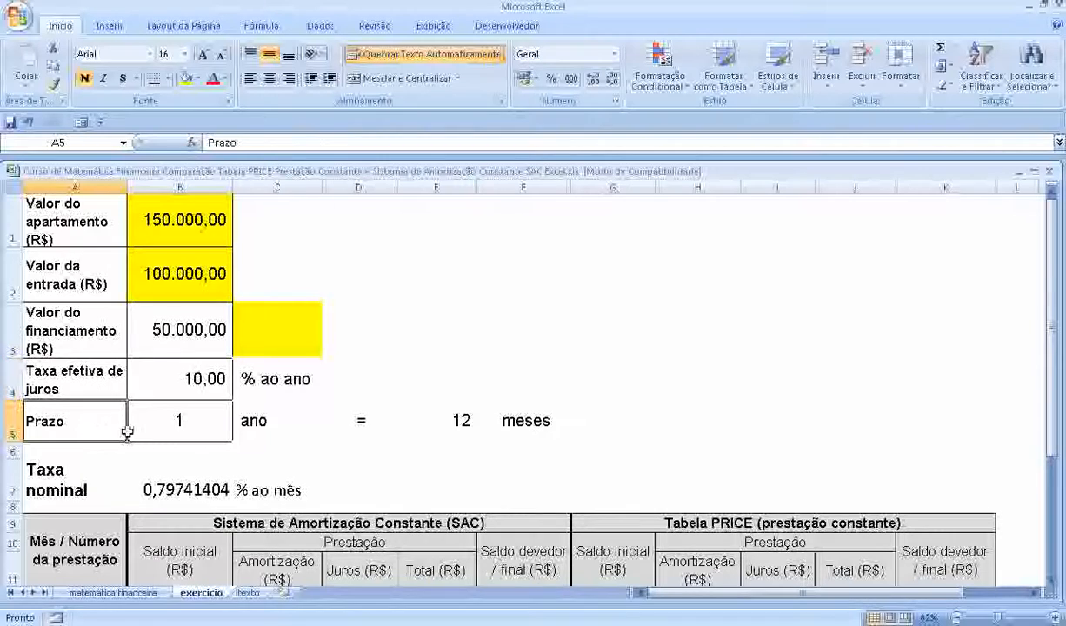
left_click(162, 423)
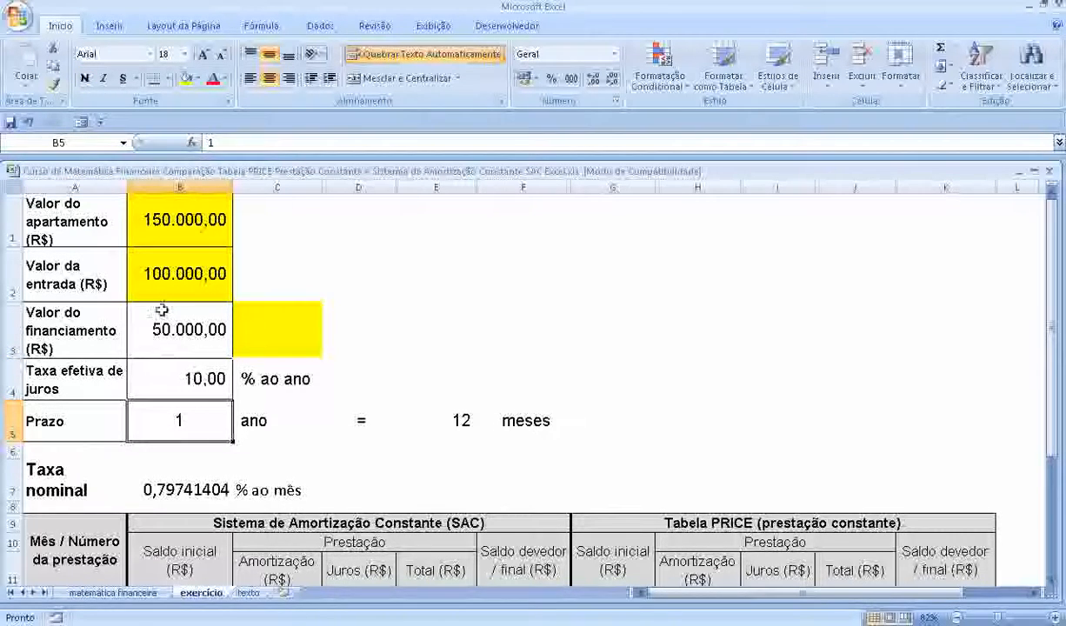
left_click(356, 423)
type("=")
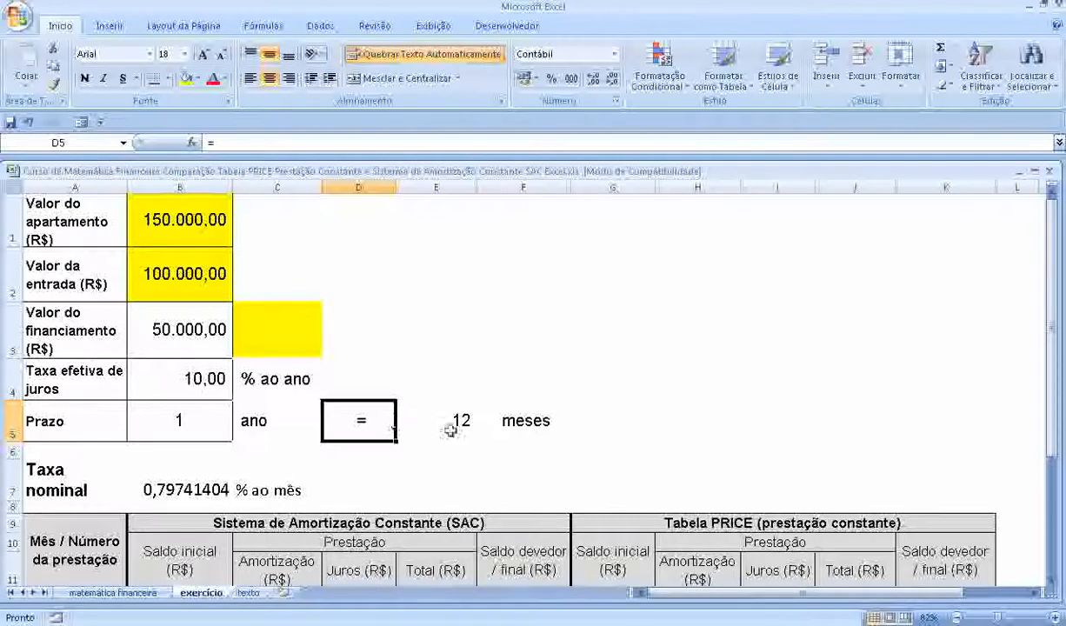
left_click(439, 423)
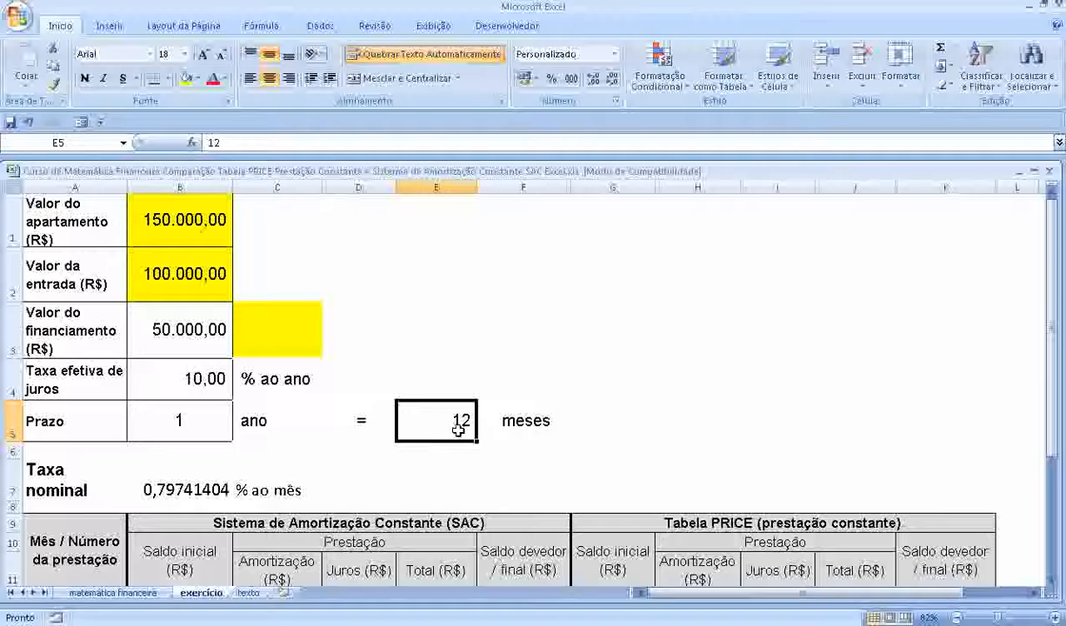
left_click(186, 79)
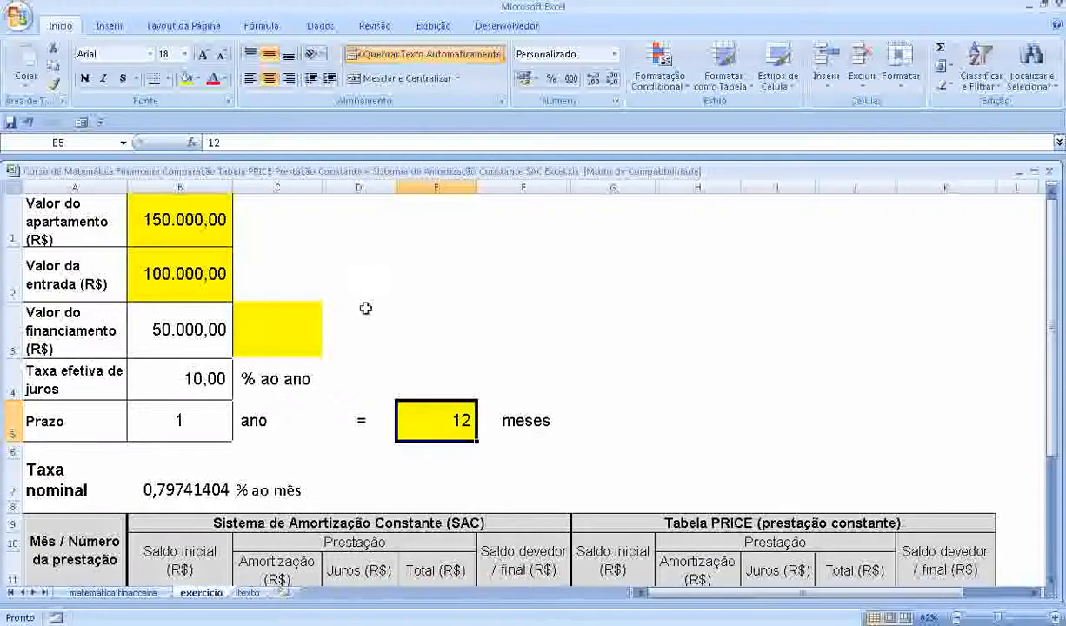
left_click(700, 415)
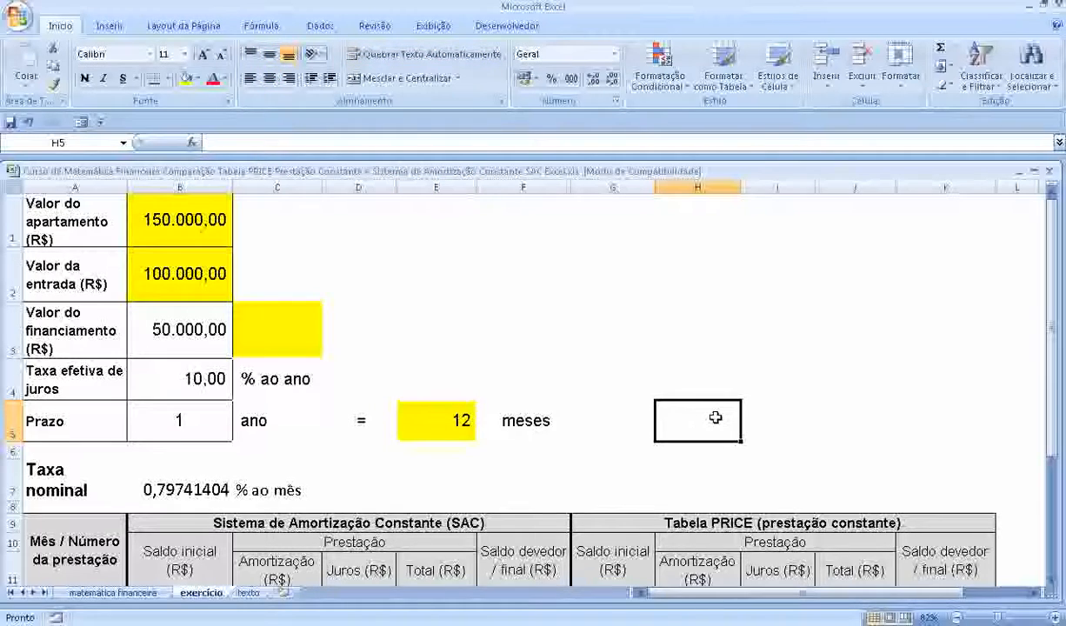
- Enter the formula =B4/E5 in cell H5 to divide the effective annual rate by the term in months
type("=")
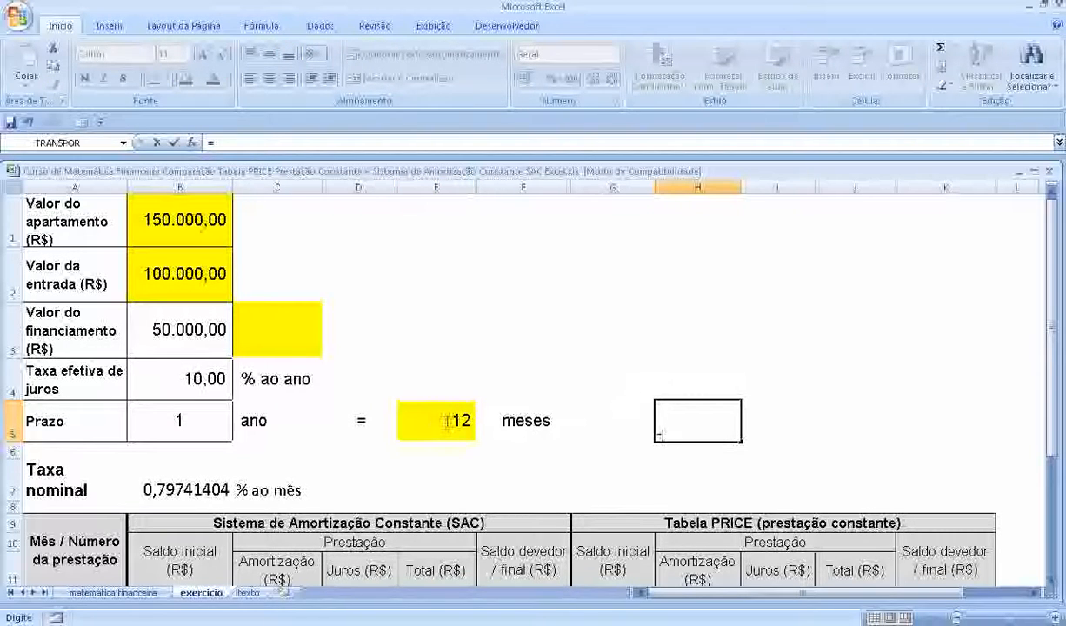
left_click(190, 381)
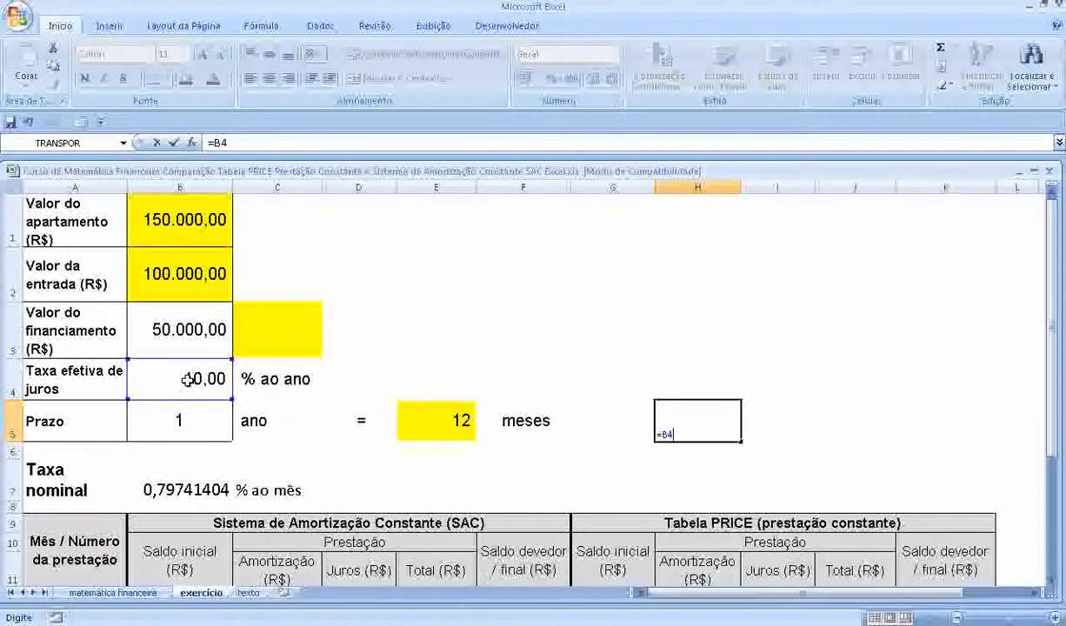
type("/")
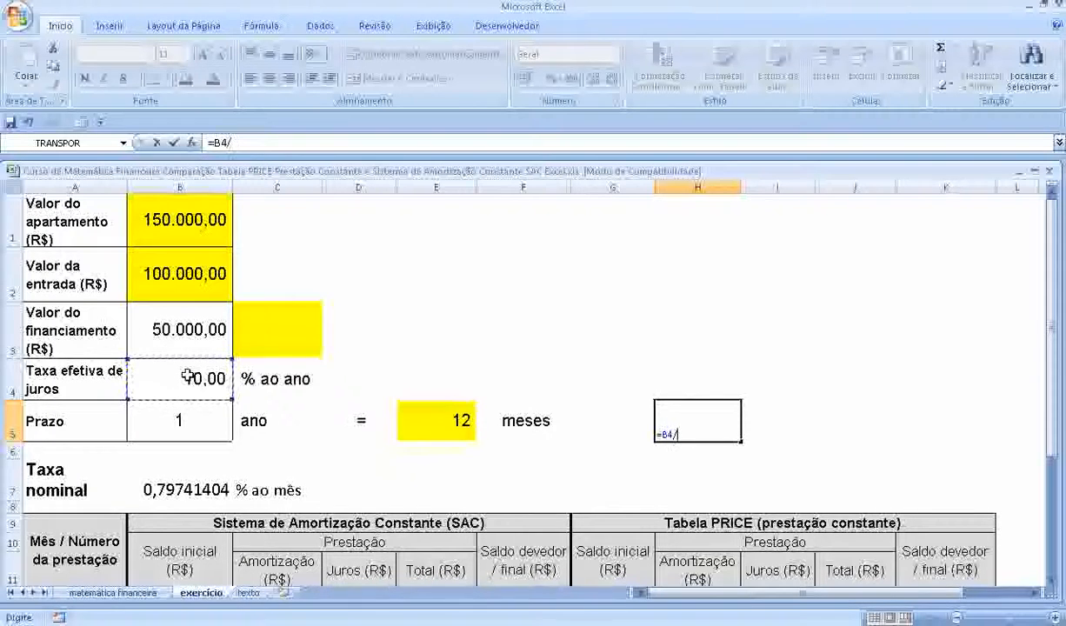
left_click(426, 410)
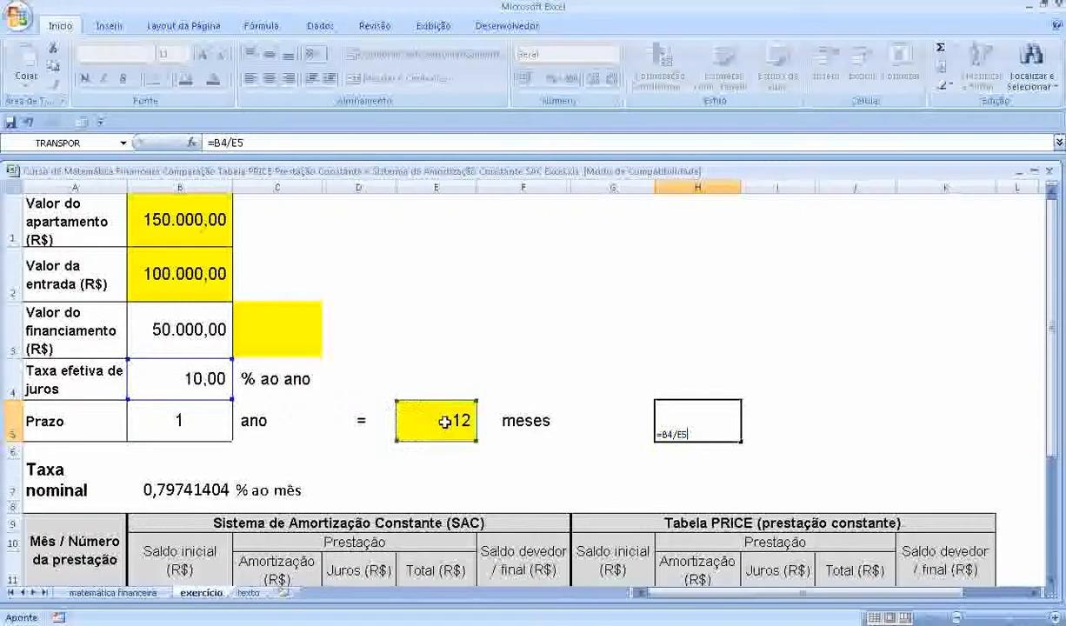
key("Return")
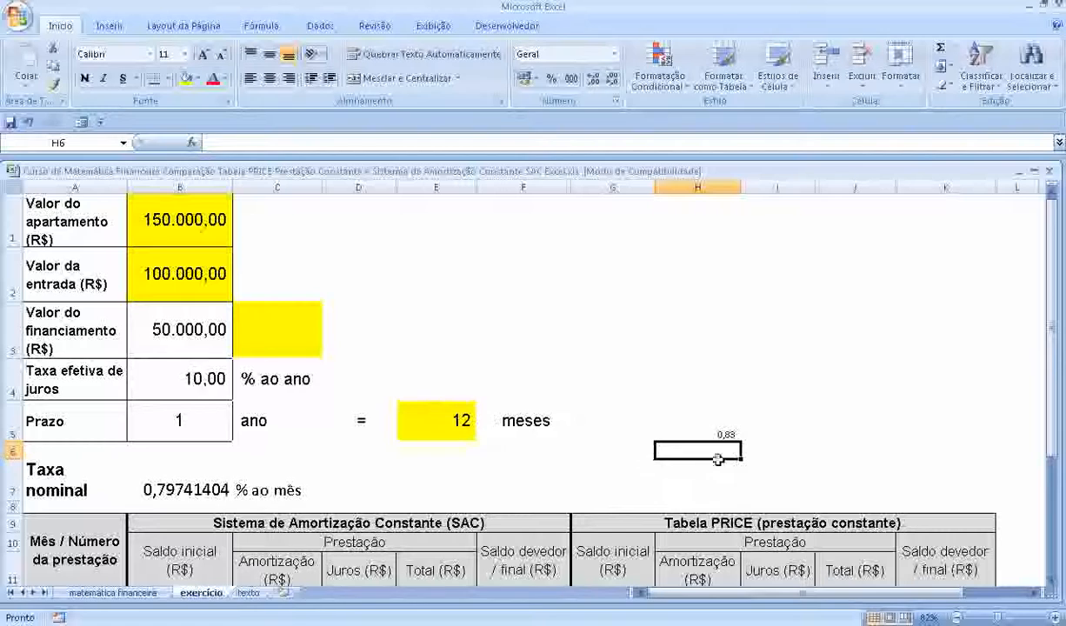
- Enlarge the font of the division result in H5 to size 22
left_click(714, 434)
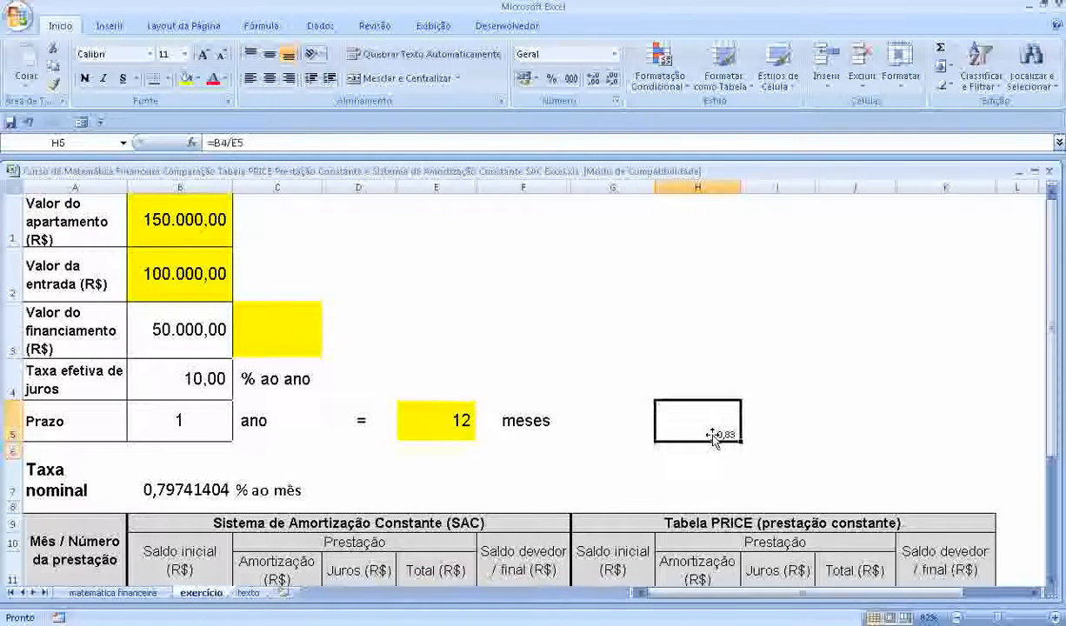
left_click(202, 55)
left_click(202, 55)
left_click(202, 55)
left_click(203, 55)
left_click(203, 55)
left_click(203, 55)
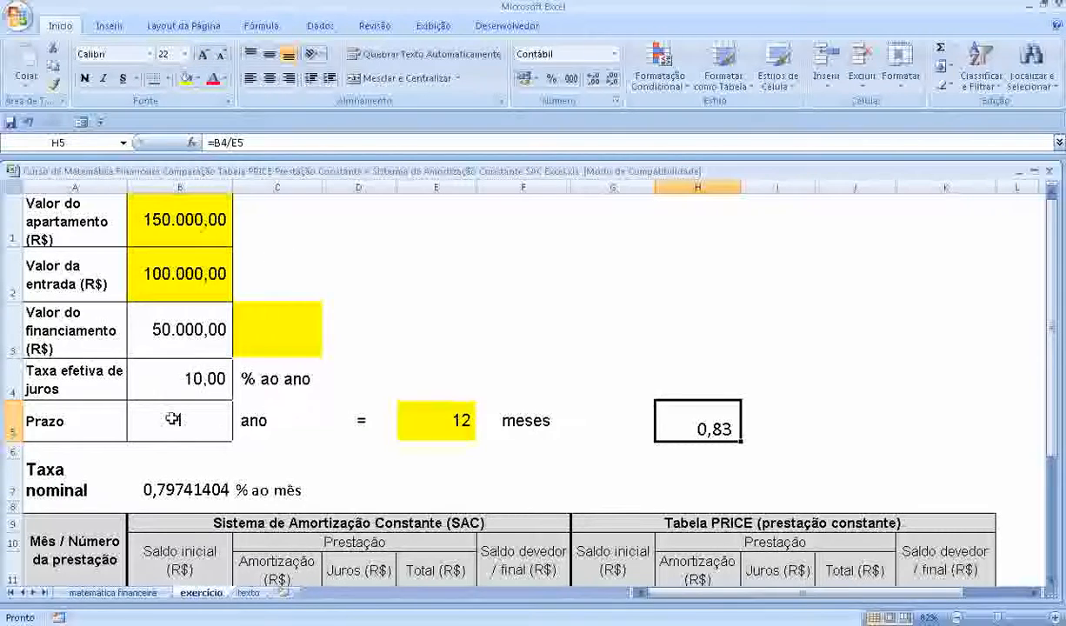
- Compare the effective annual rate in B4 with the formula of the nominal monthly rate in B7
left_click(182, 387)
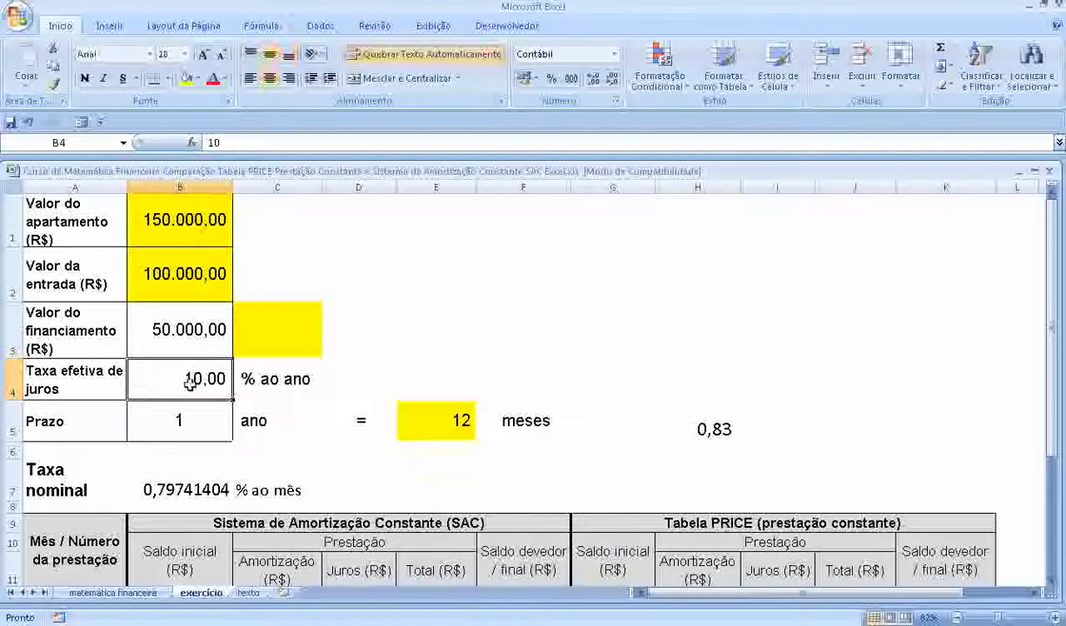
left_click(178, 487)
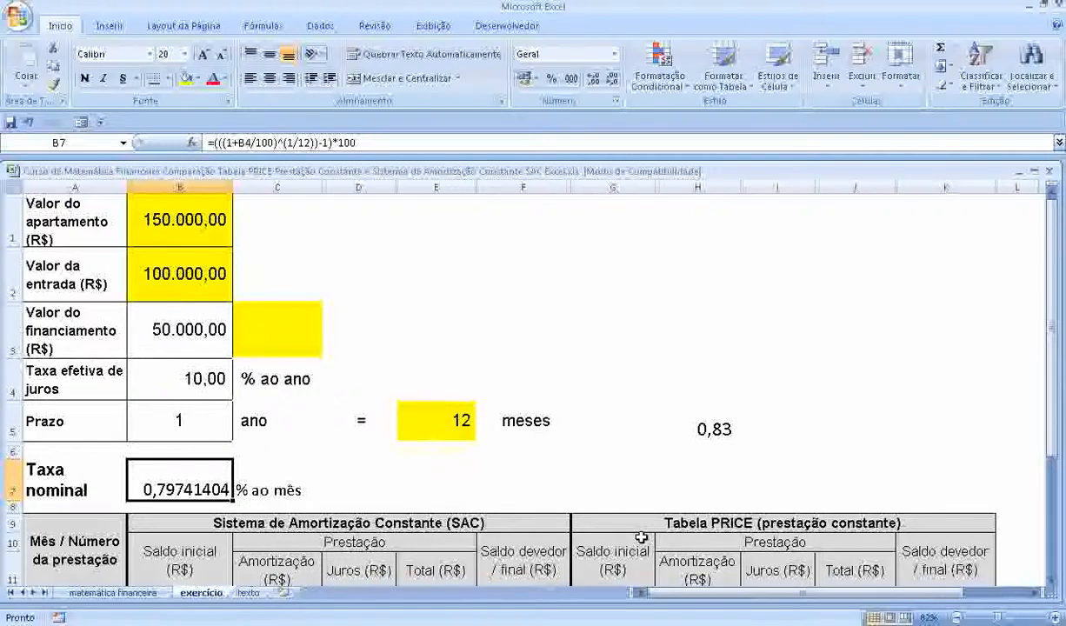
key("Return")
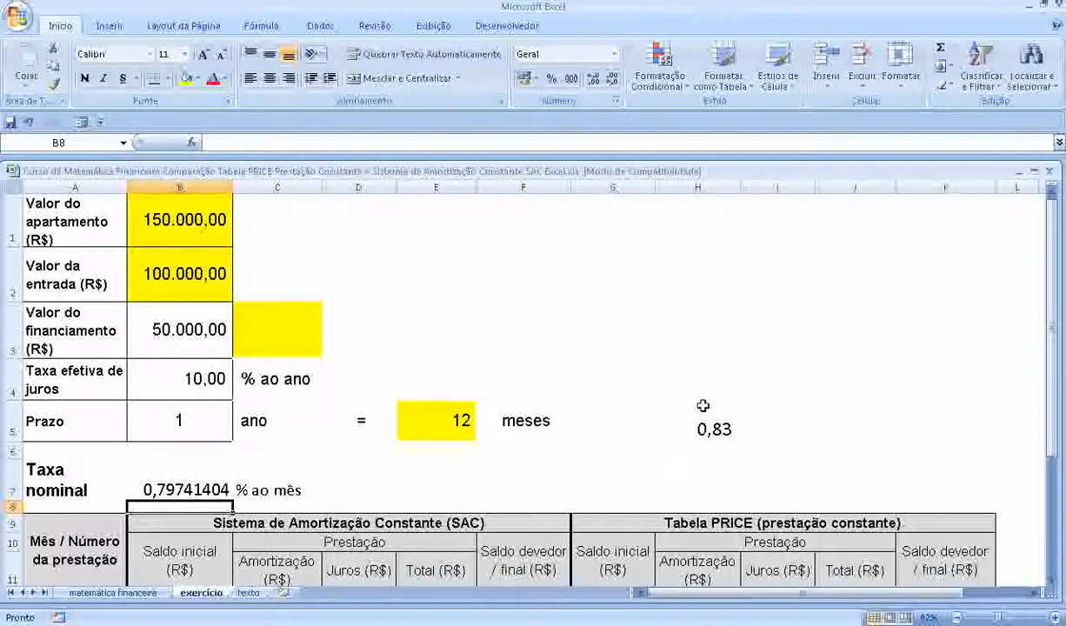
- Examine the month column and the SAC and Tabela PRICE headings of the amortization table
scroll(702, 406, "down", 1)
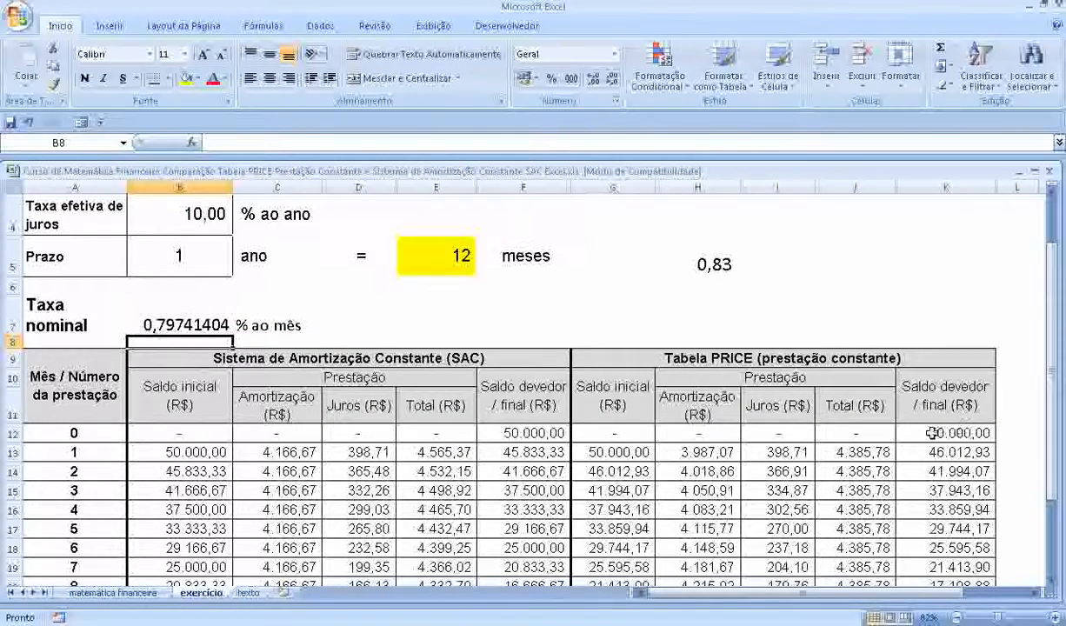
scroll(66, 387, "down", 1)
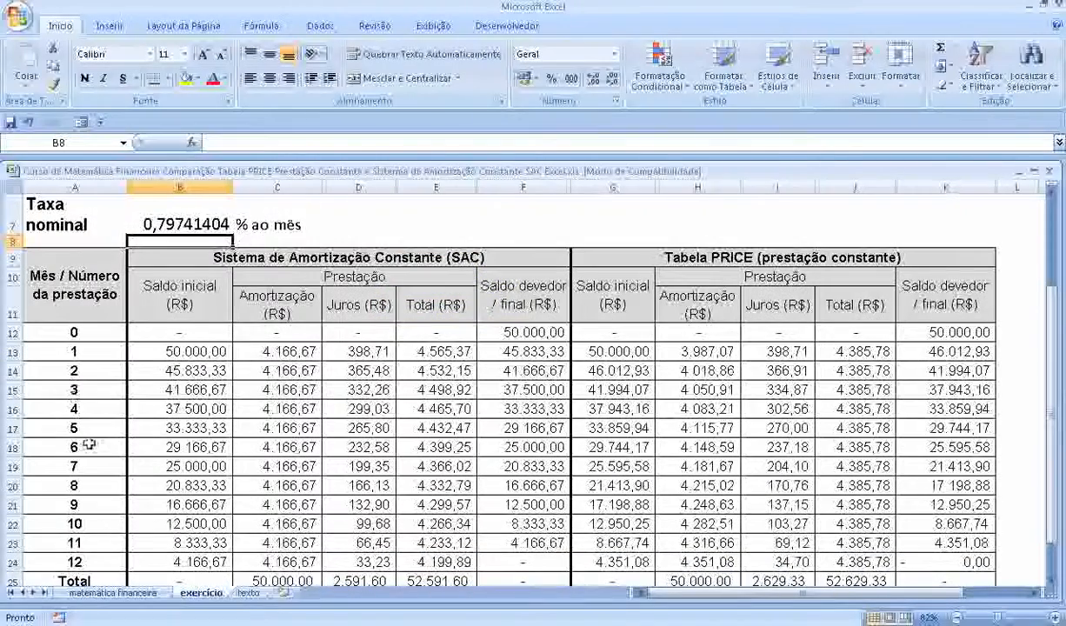
left_click(75, 333)
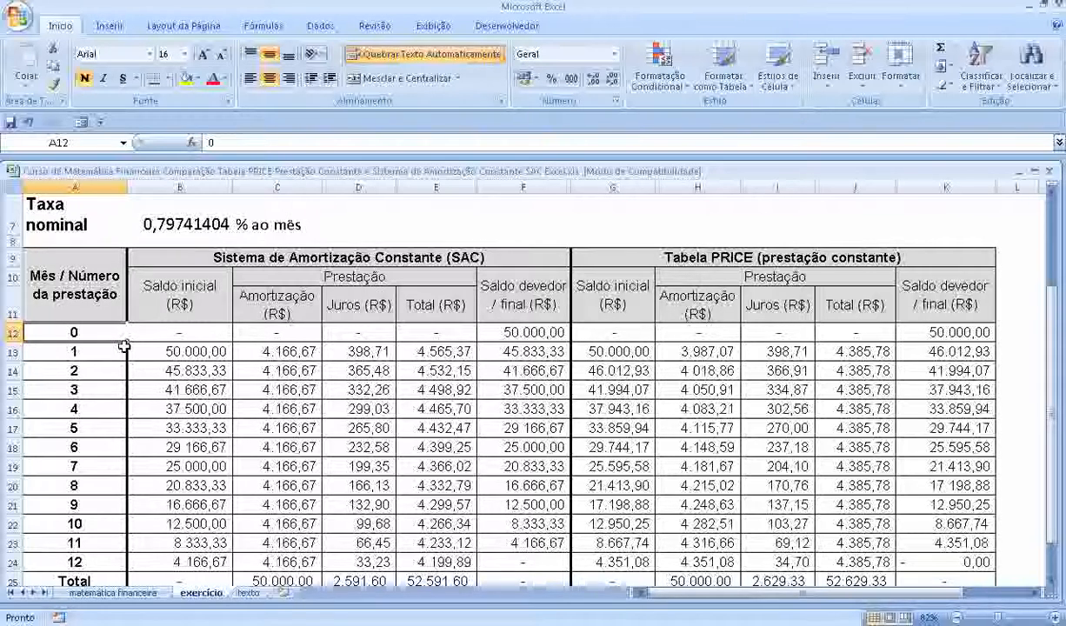
left_click(153, 256)
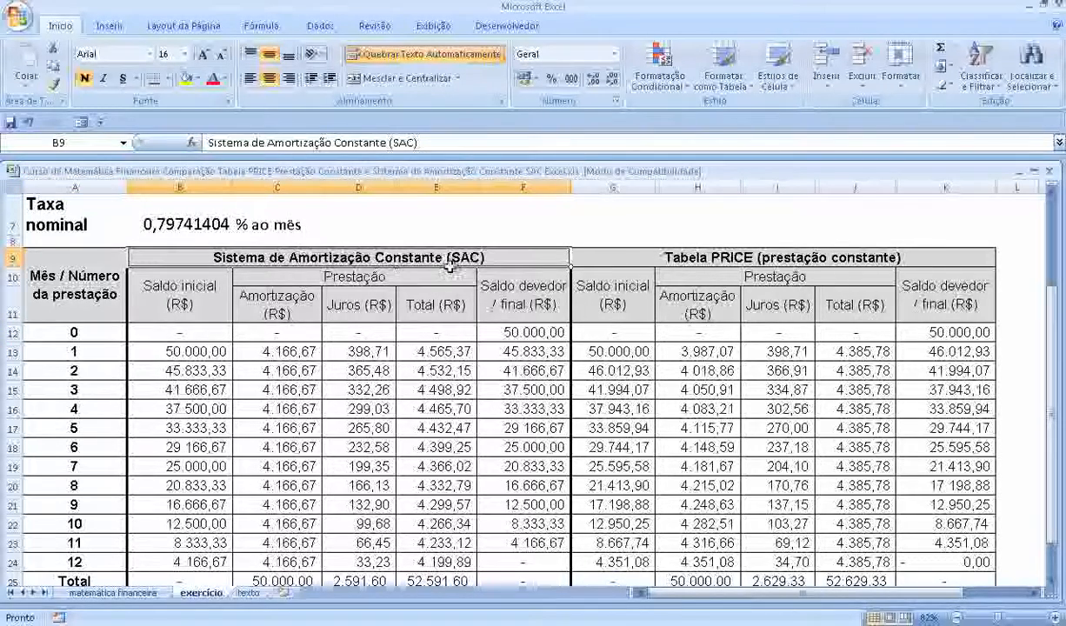
left_click_drag(606, 262, 730, 271)
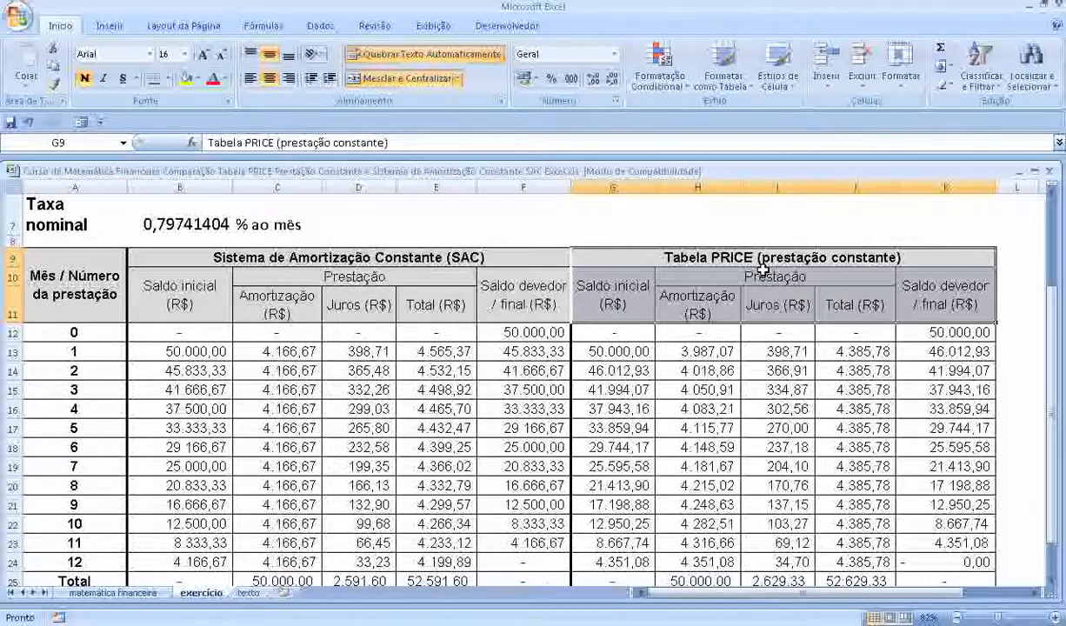
left_click(744, 261)
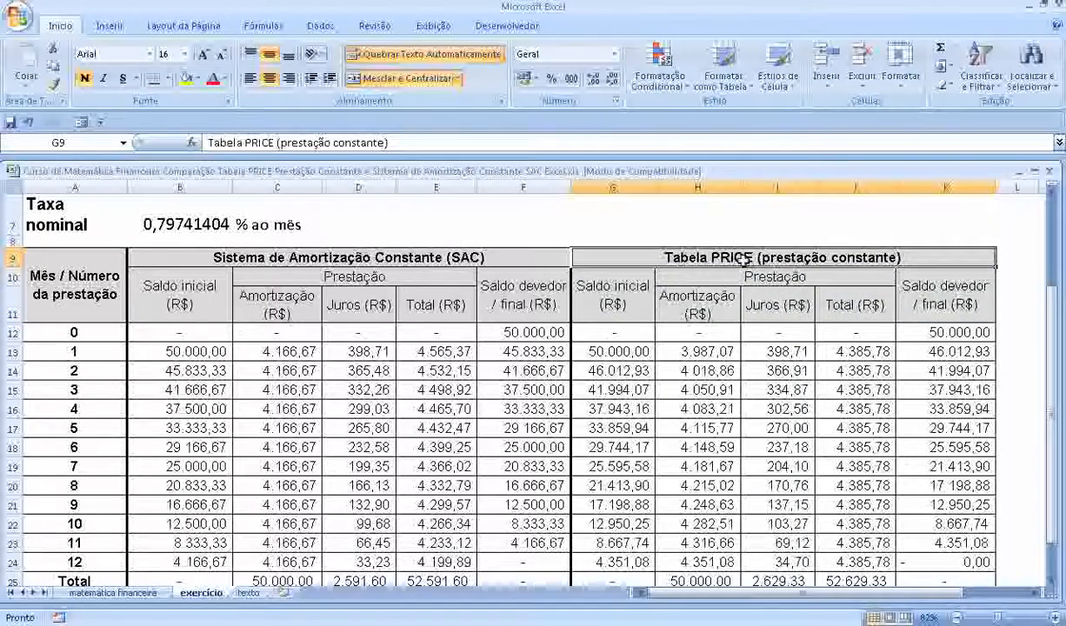
- Check how the month 0 balance in F12 links to the financed amount and the month 1 opening balance in B13
left_click(565, 333)
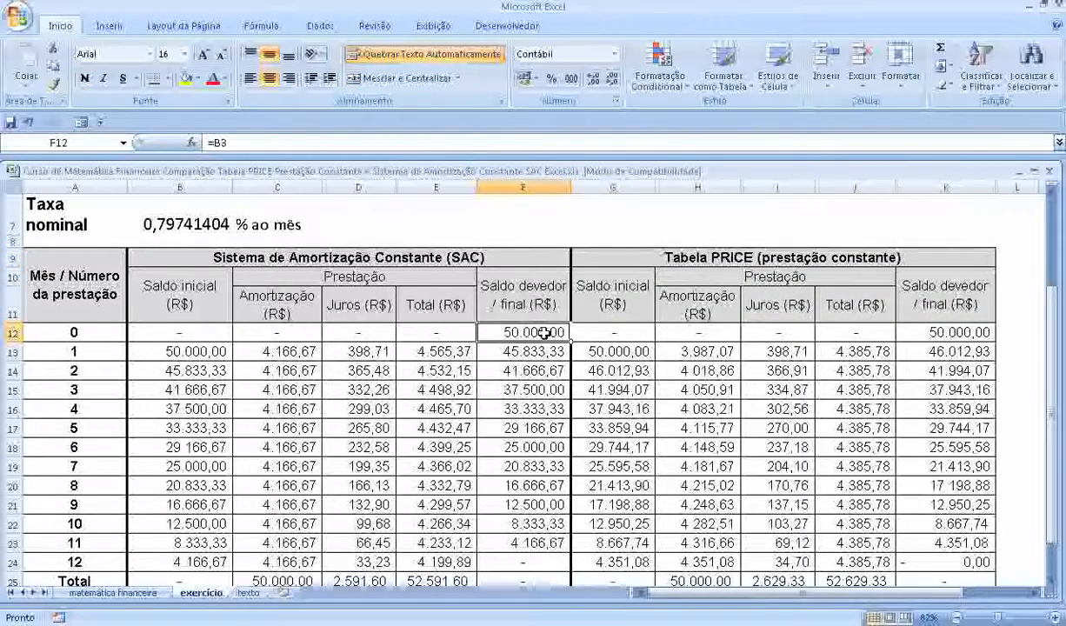
scroll(543, 333, "up", 2)
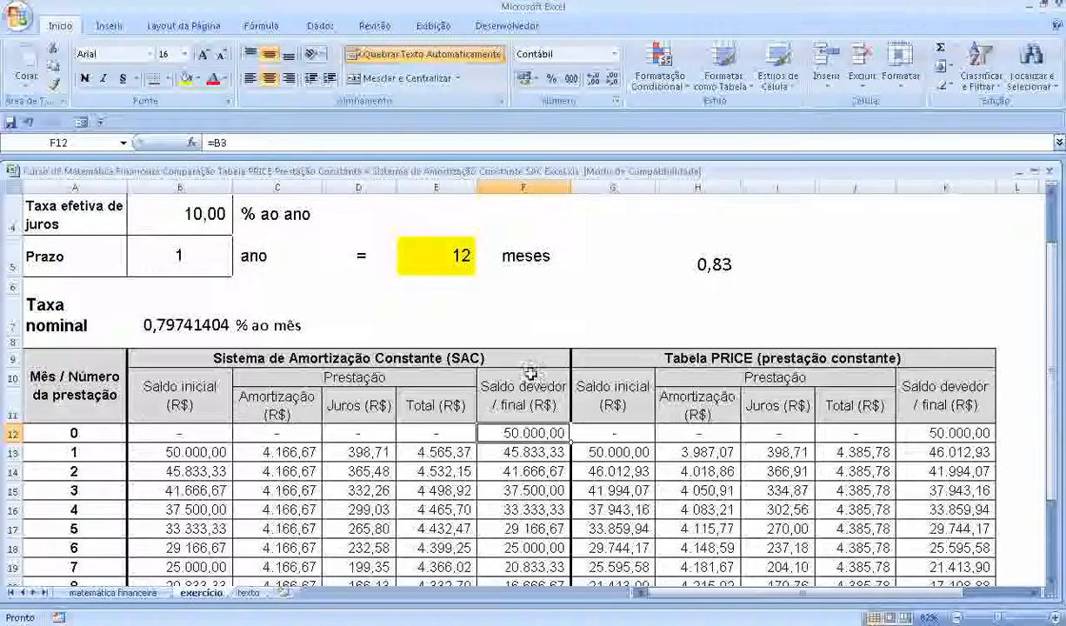
scroll(526, 360, "up", 1)
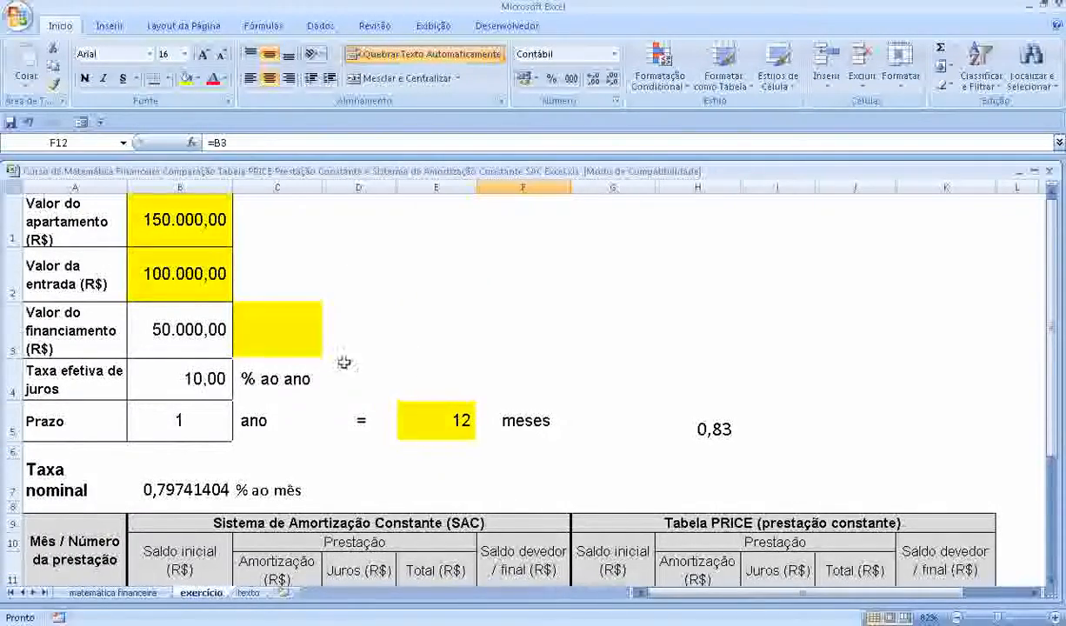
scroll(347, 364, "down", 2)
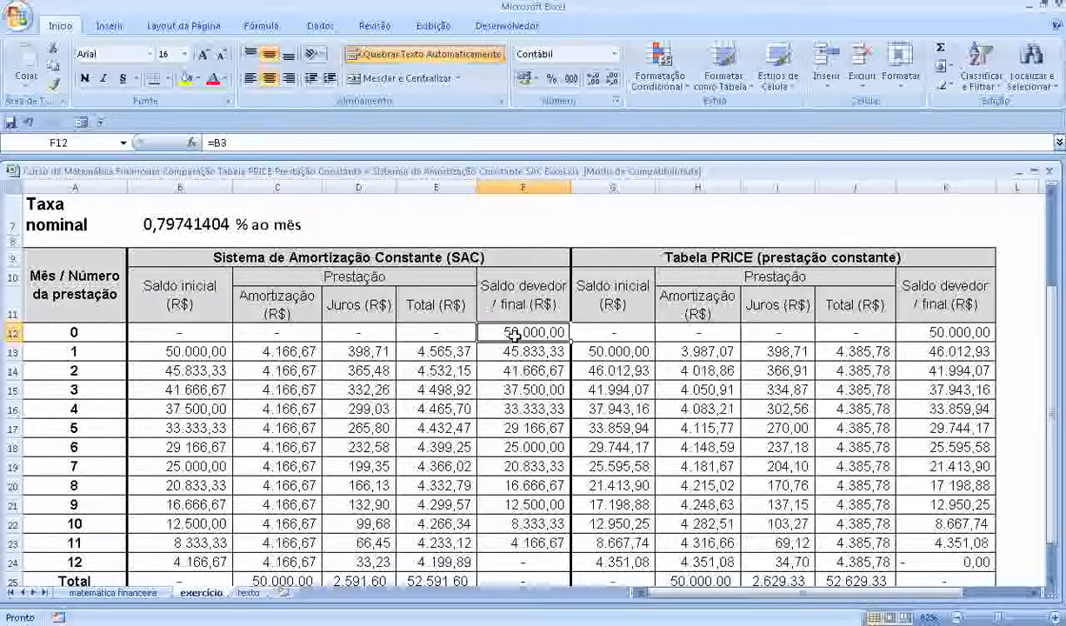
left_click(199, 352)
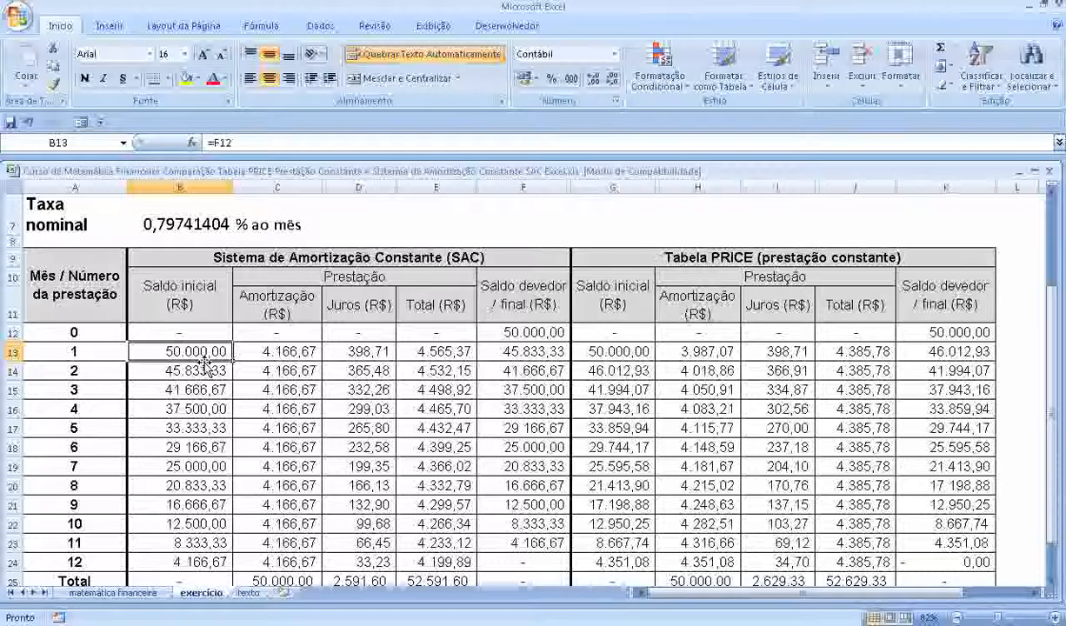
left_click(497, 332)
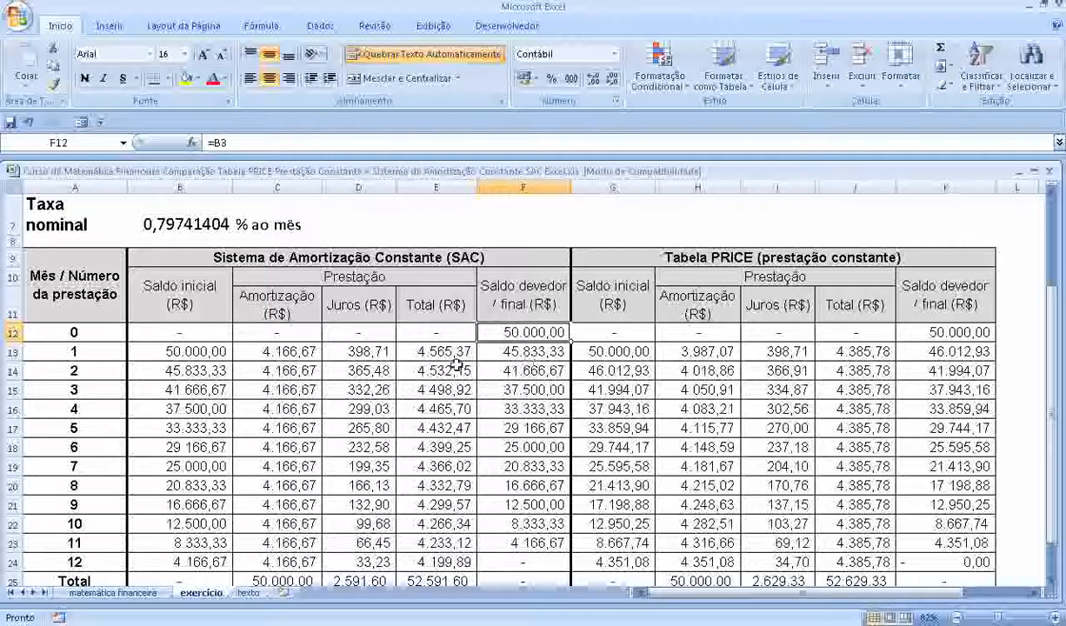
- Inspect the SAC amortization formulas in column C from month 1 through month 12
left_click(300, 348)
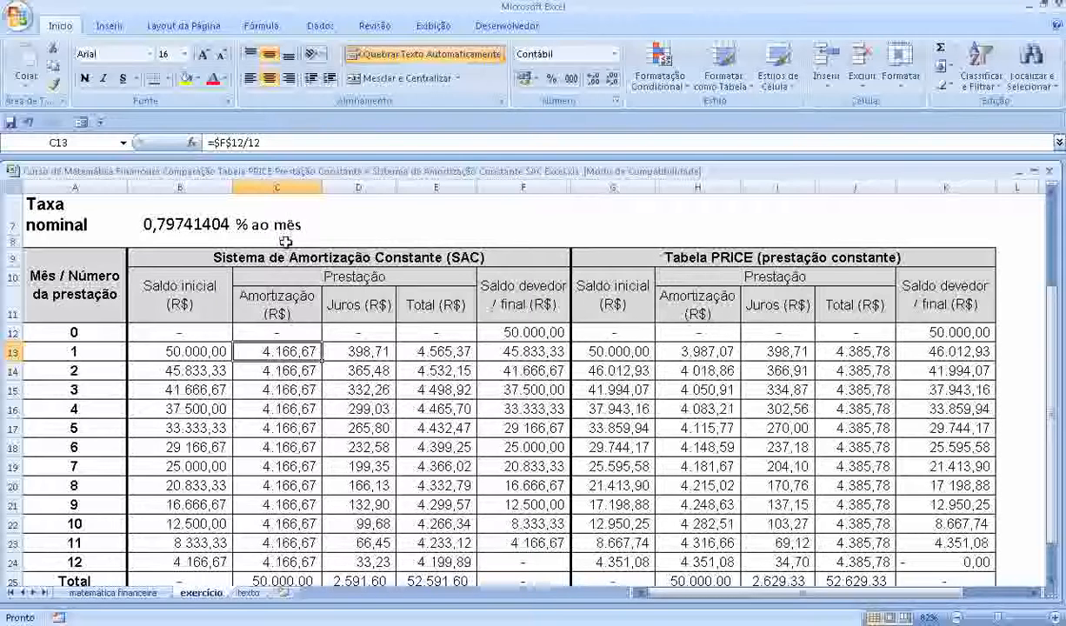
key("Down")
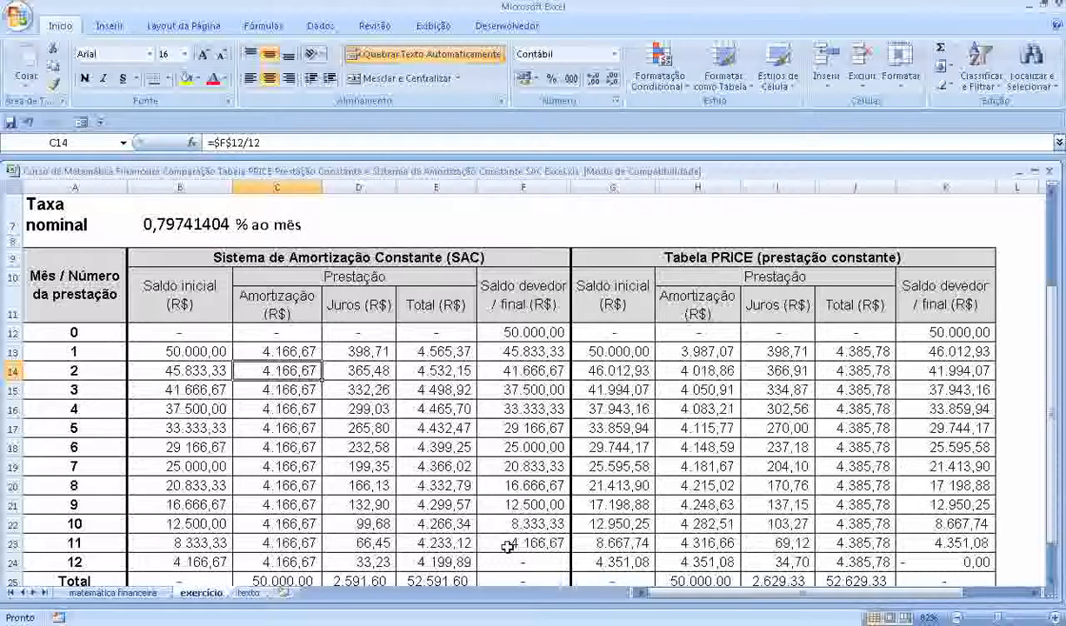
left_click(306, 389)
left_click(300, 409)
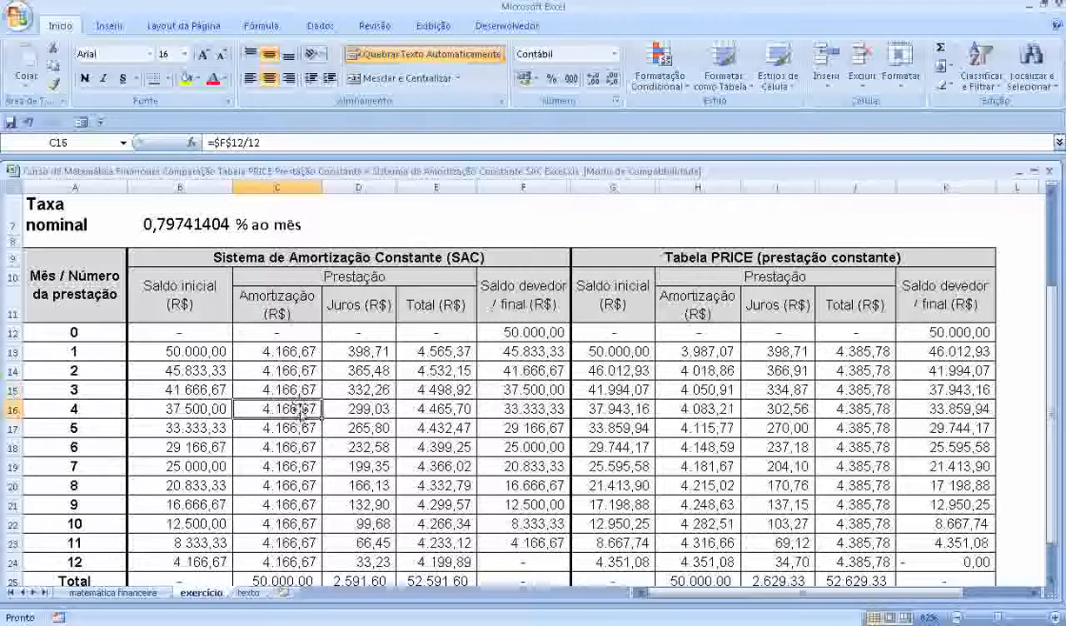
left_click(286, 506)
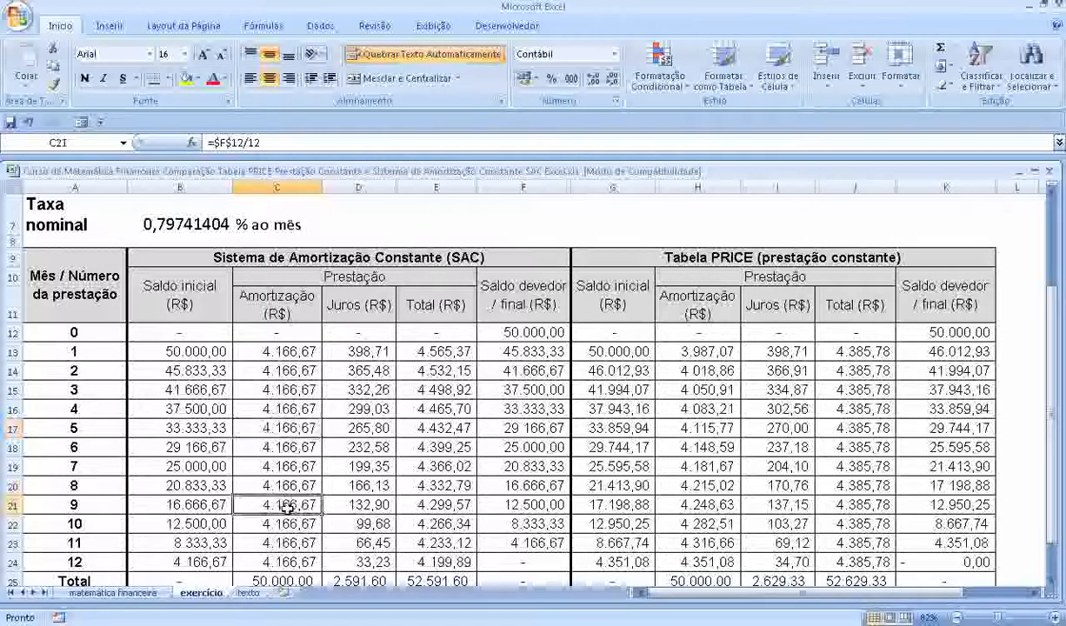
left_click(278, 561)
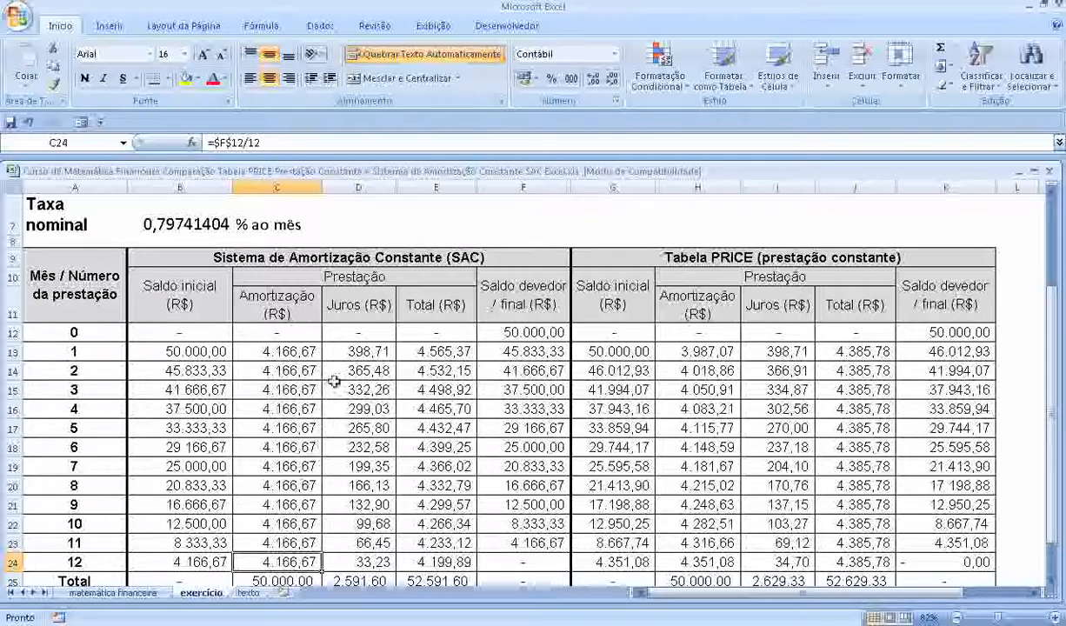
- Check the SAC interest formula =B13*$B$7/100 in D13 against the nominal rate and fill it down through D24
left_click(347, 352)
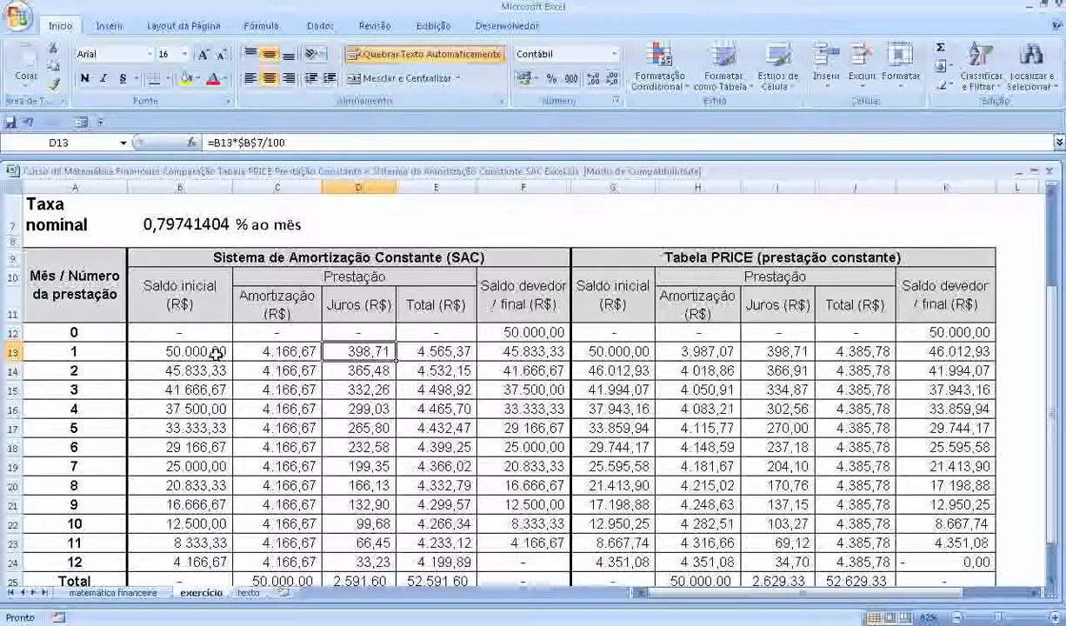
scroll(250, 165, "up", 1)
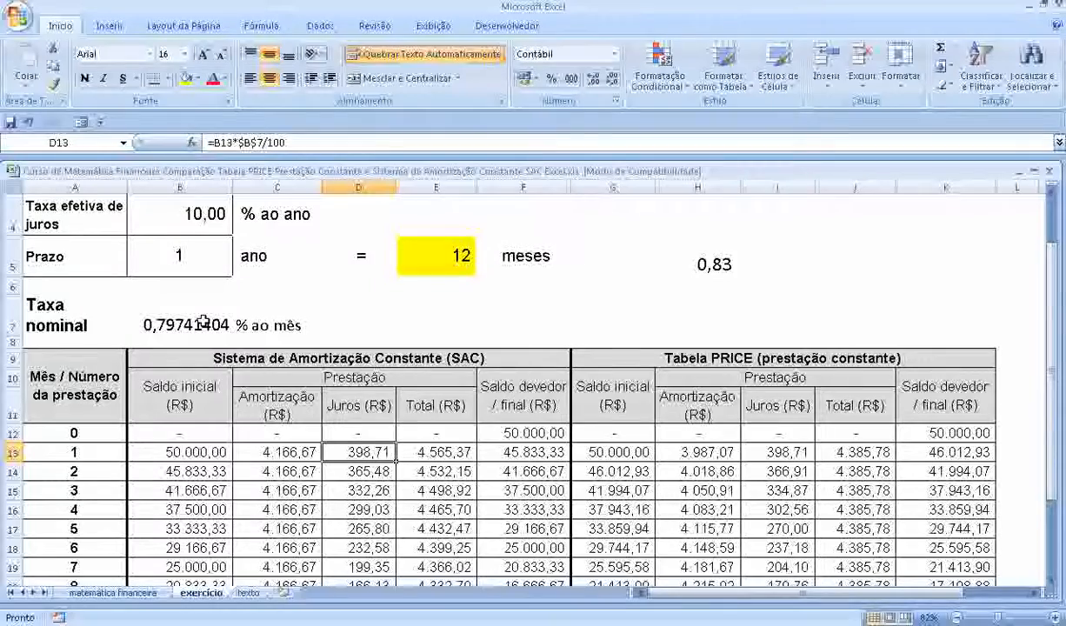
scroll(207, 319, "down", 1)
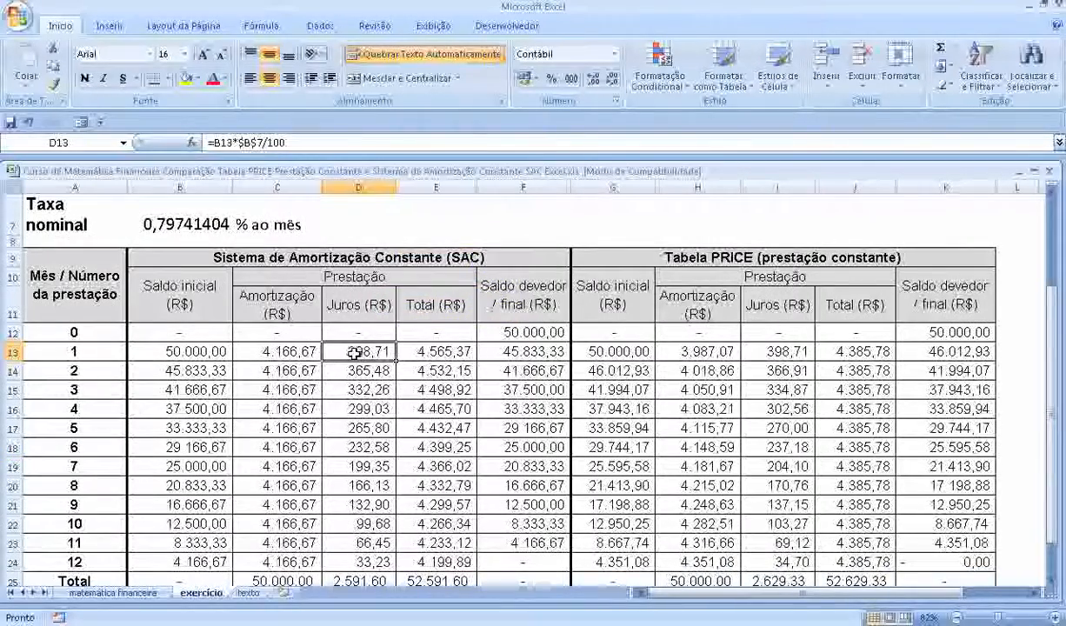
scroll(354, 352, "up", 1)
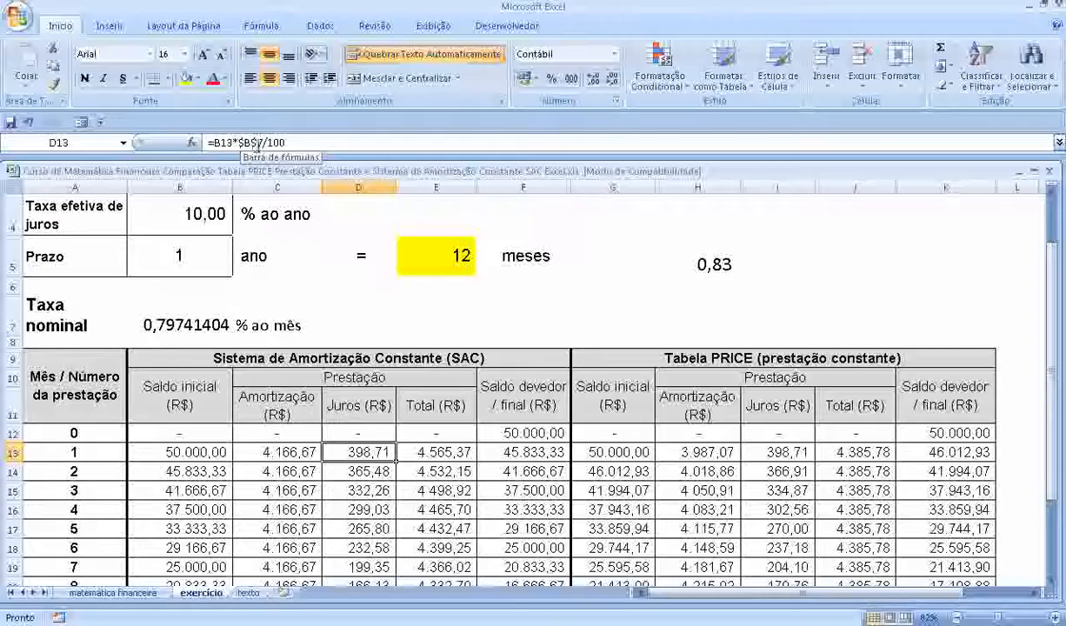
scroll(469, 257, "down", 1)
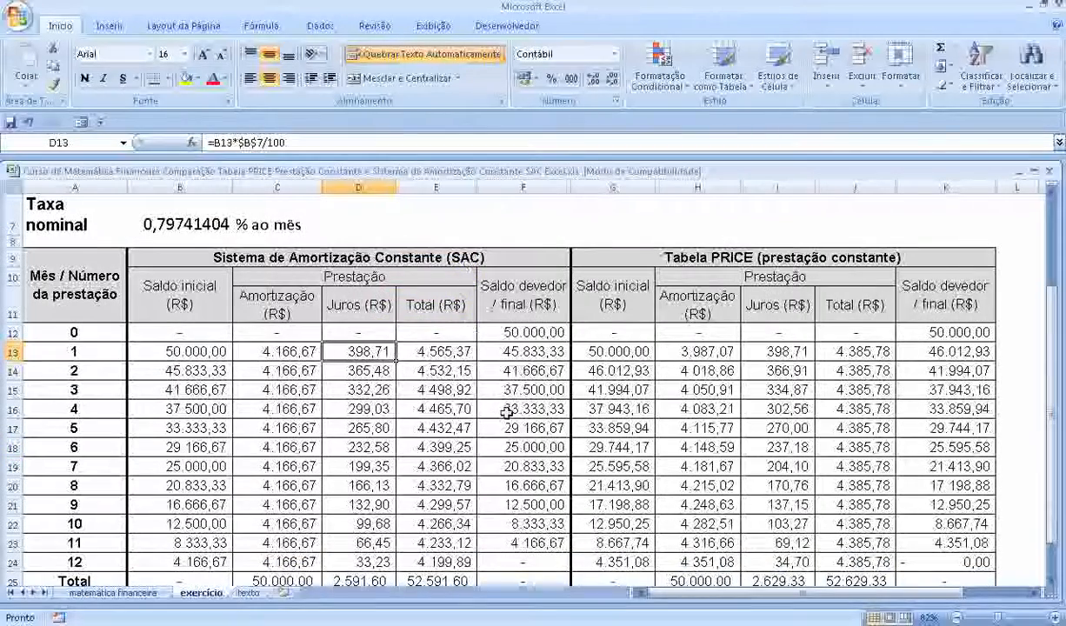
key("Down")
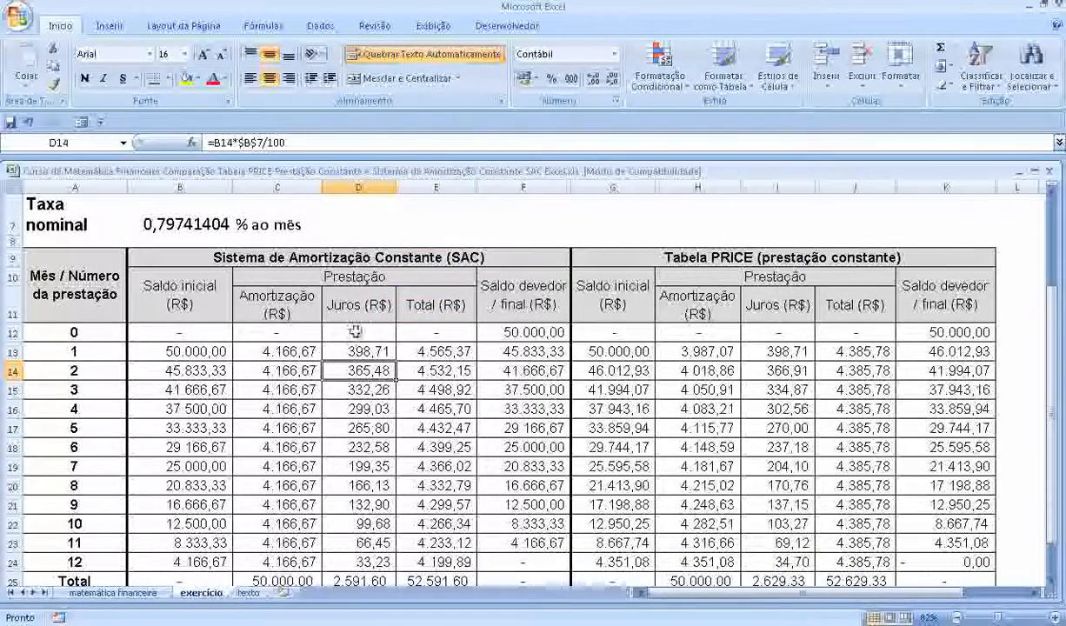
left_click(375, 351)
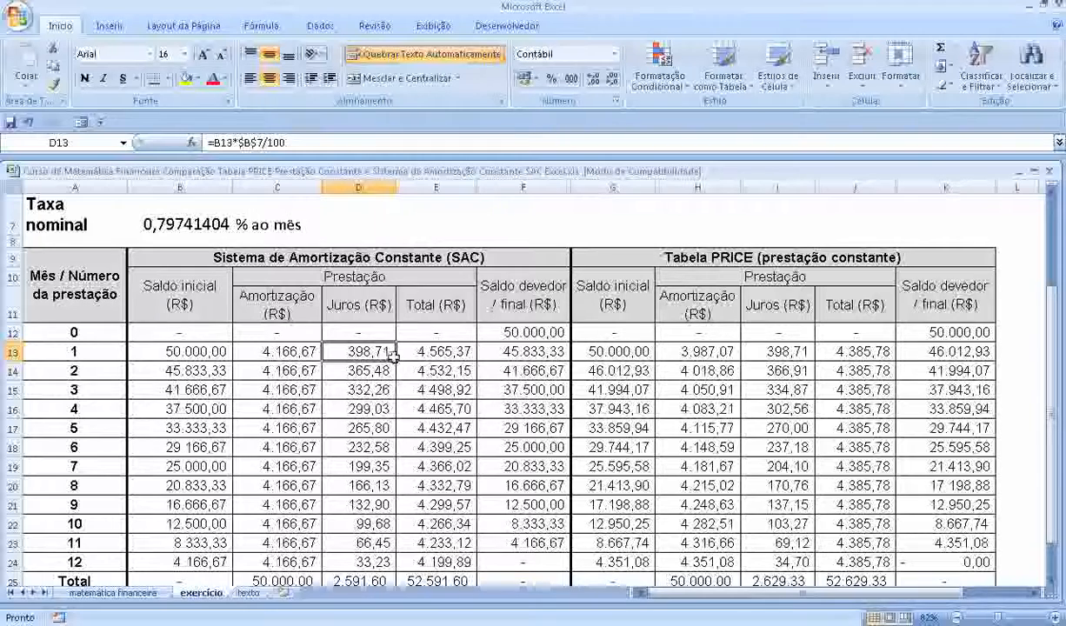
mouse_move(396, 358)
left_mouse_down()
mouse_move(400, 460)
mouse_move(383, 563)
mouse_move(392, 496)
mouse_move(379, 545)
mouse_move(392, 567)
left_mouse_up()
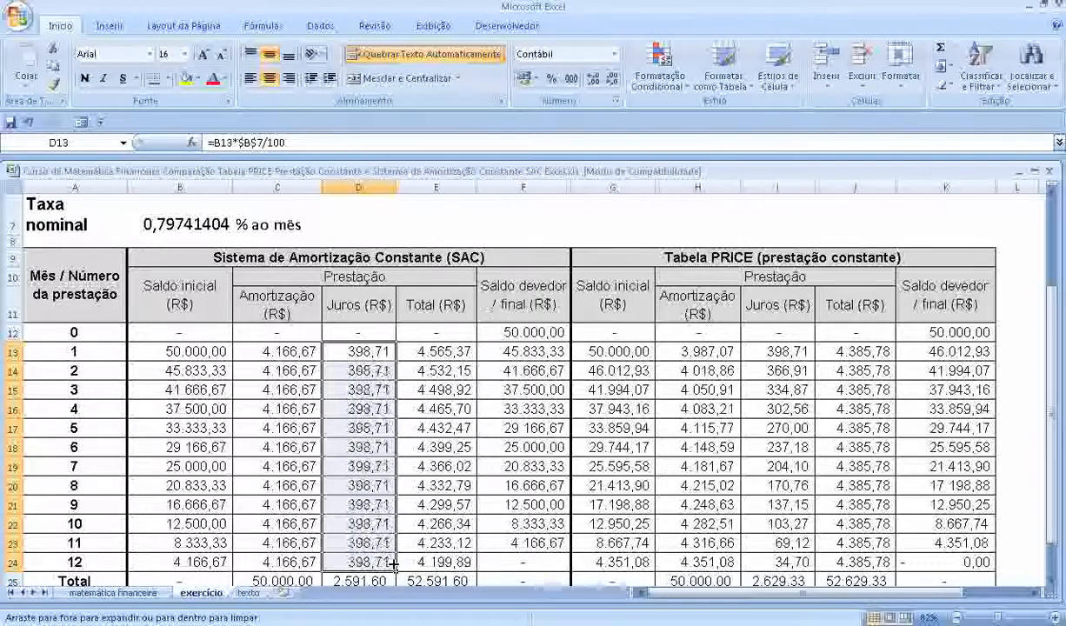
- Check the SAC installment total formula =C13+D13 in E13 against the amortization, interest and total headings
scroll(391, 517, "down", 1)
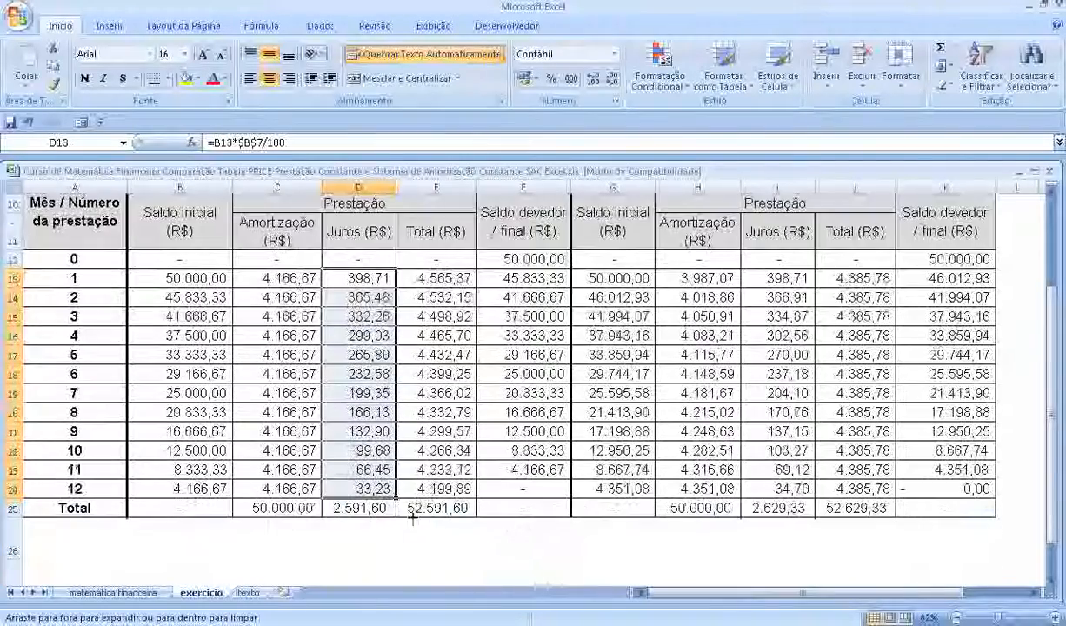
scroll(395, 383, "up", 1)
left_click(425, 348)
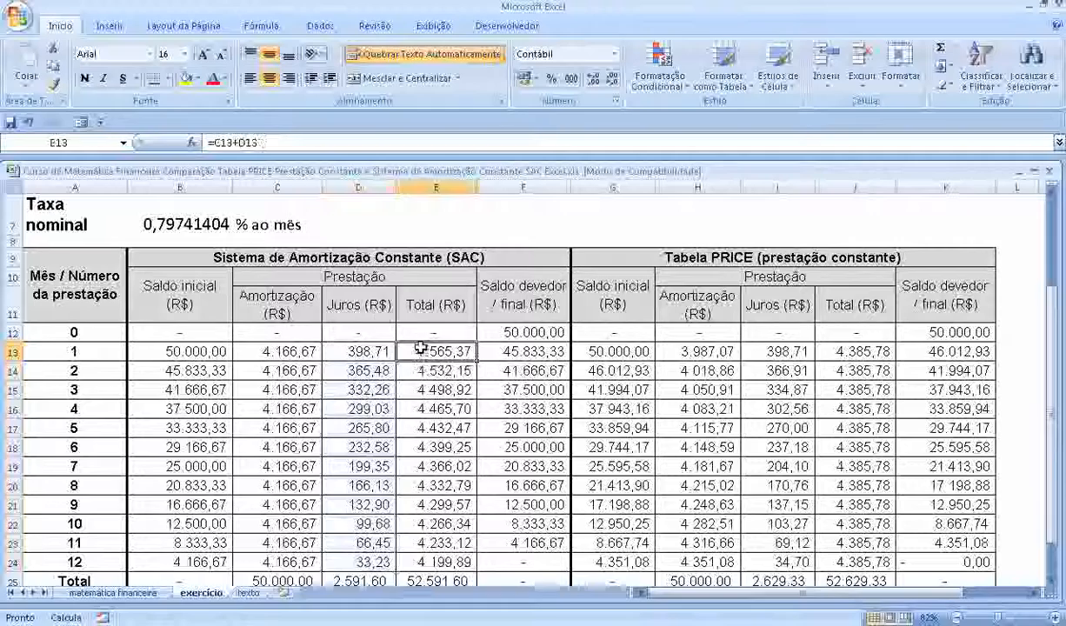
left_click(348, 276)
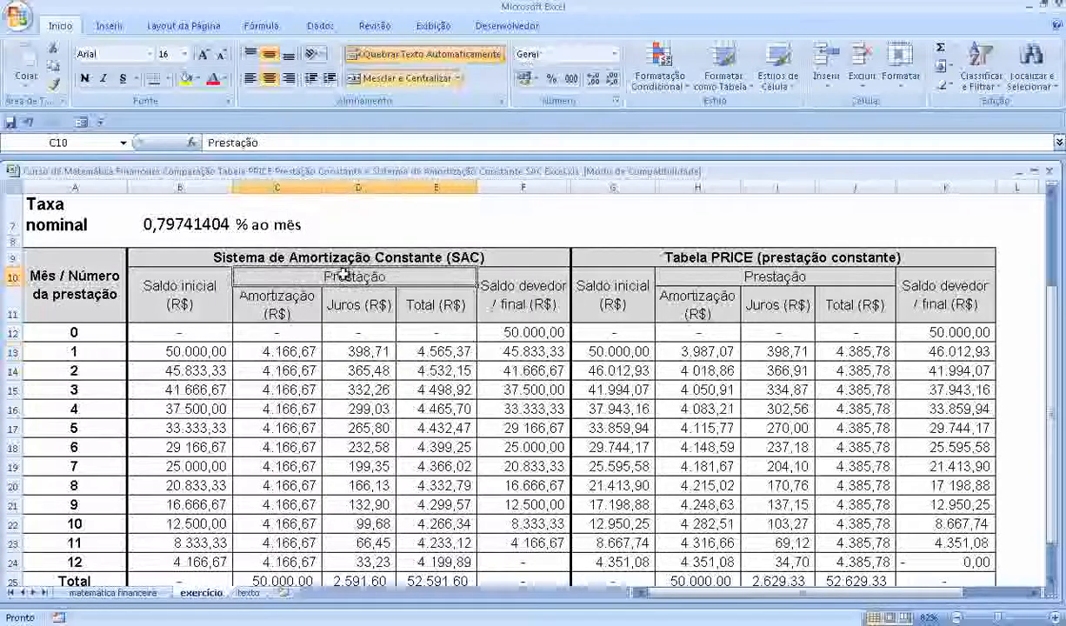
left_click(276, 292)
left_click(355, 294)
left_click(423, 305)
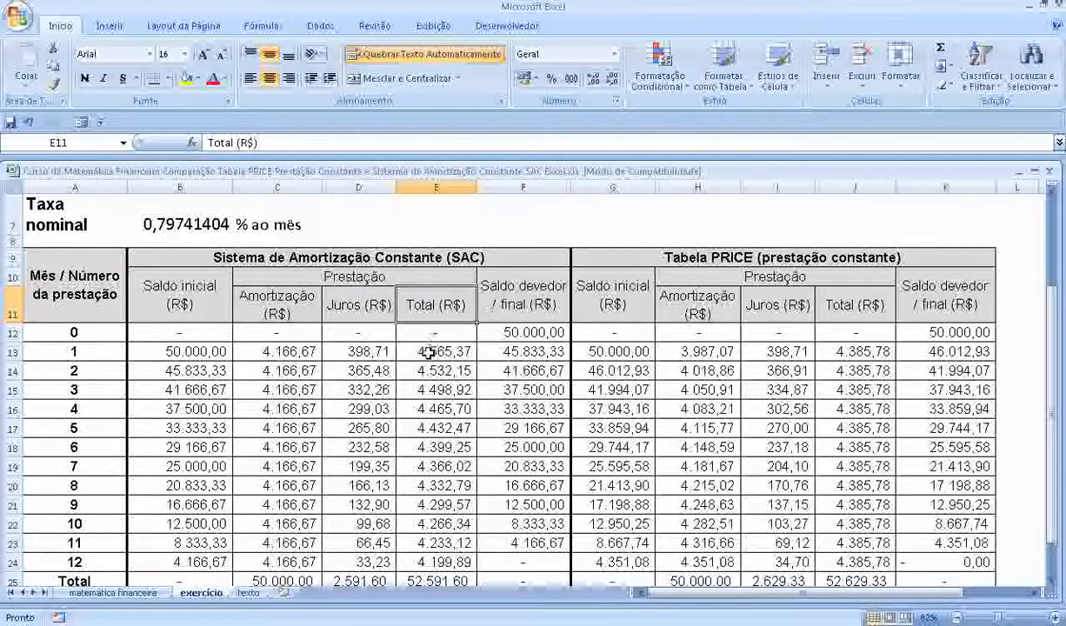
left_click(422, 348)
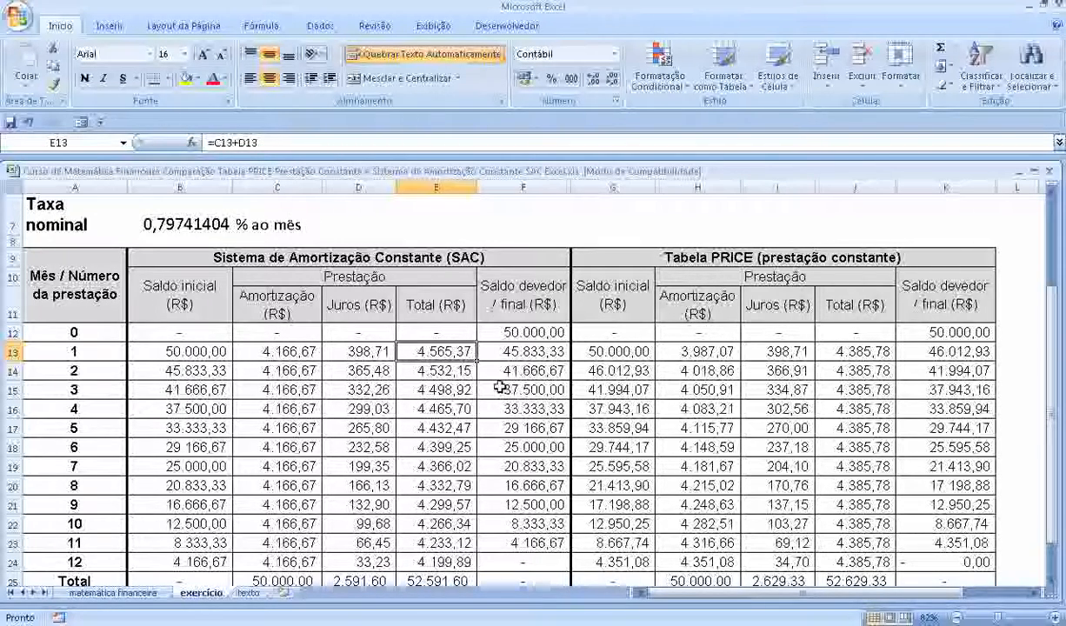
key("Down")
key("Up")
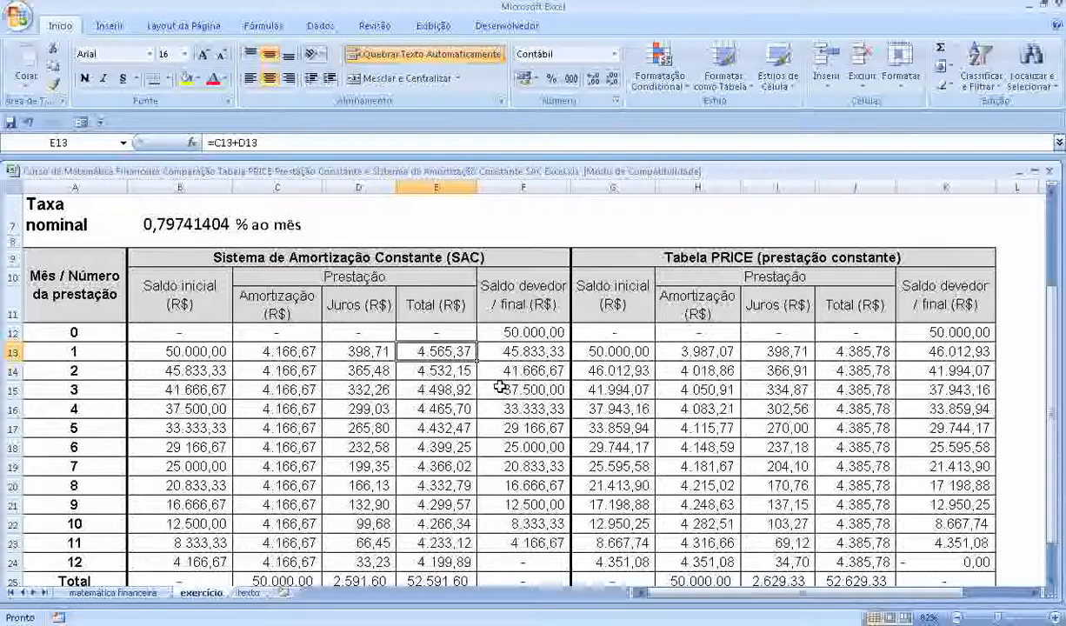
- Check the SAC closing balance formula =B13-C13 in F13 and fill it down through month 12 in F24
key("Right")
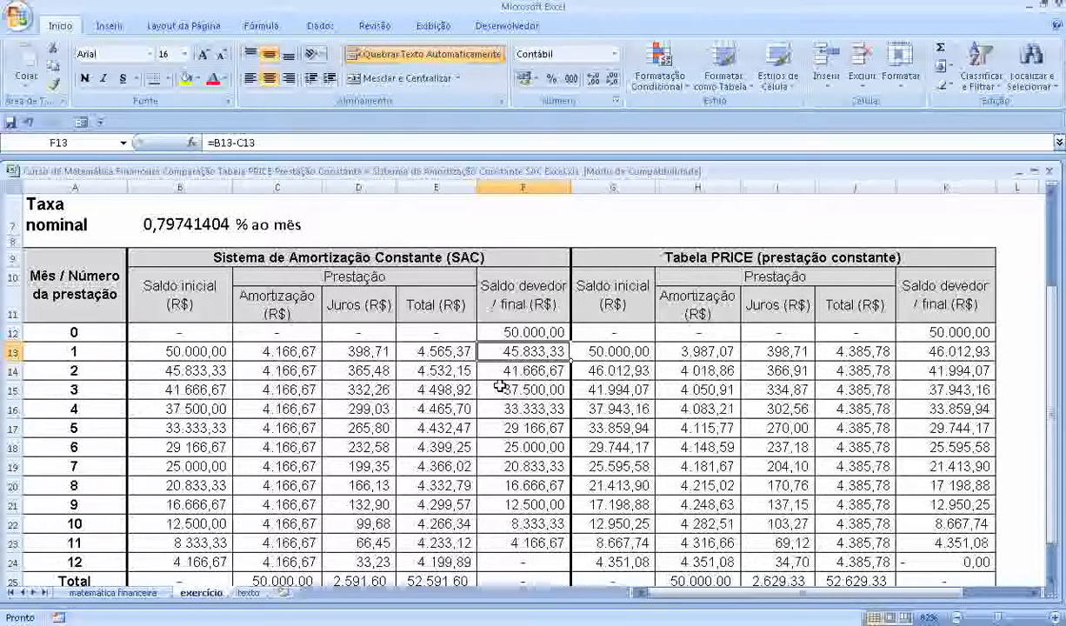
left_click(446, 349)
left_click(511, 351)
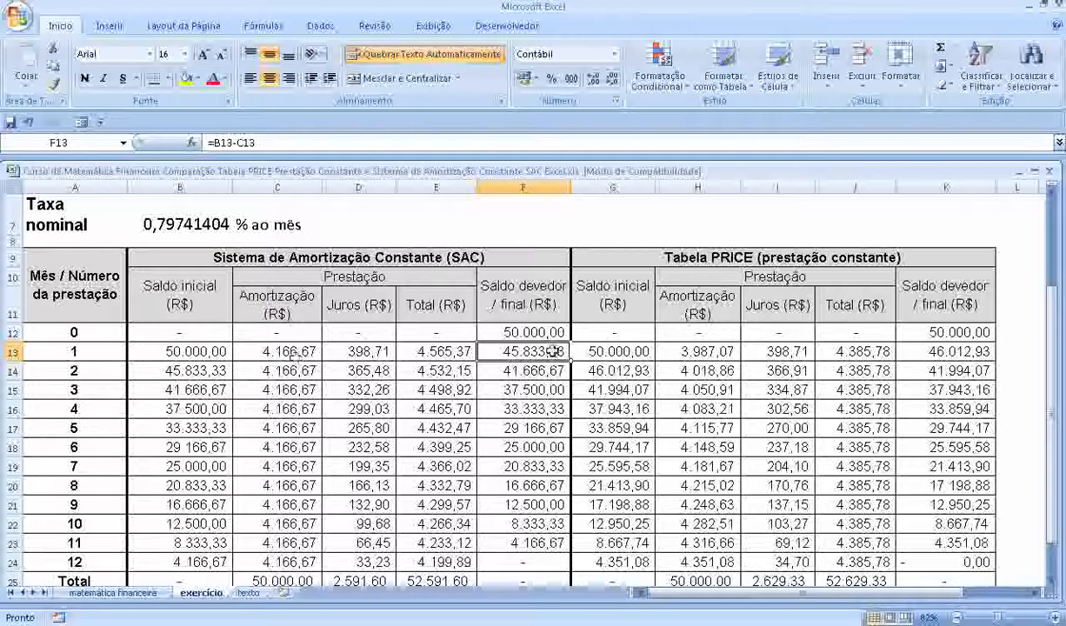
key("Down")
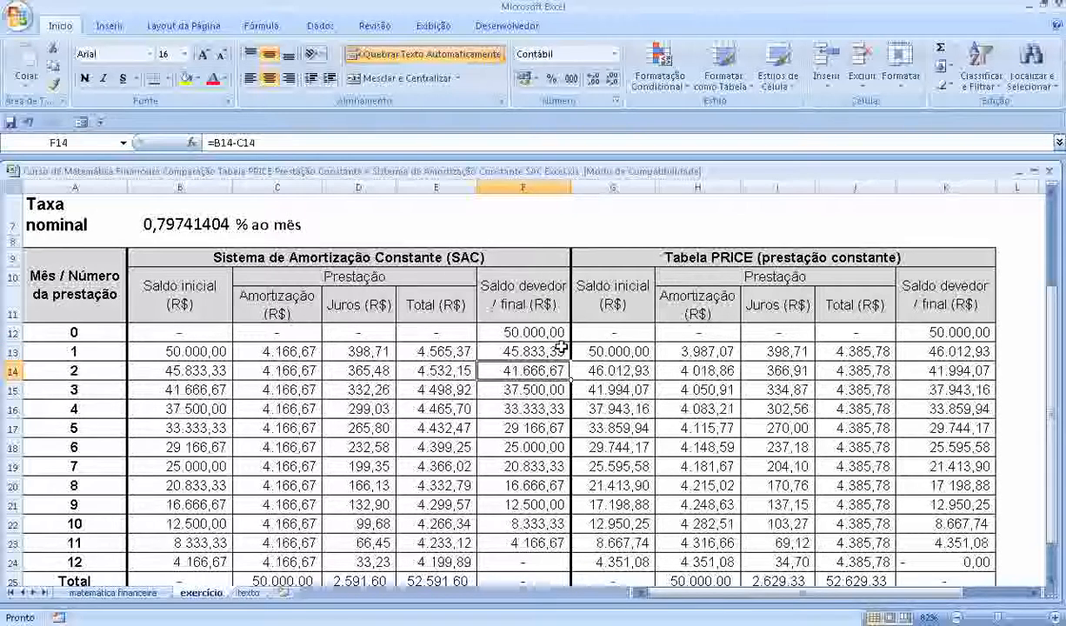
key("Up")
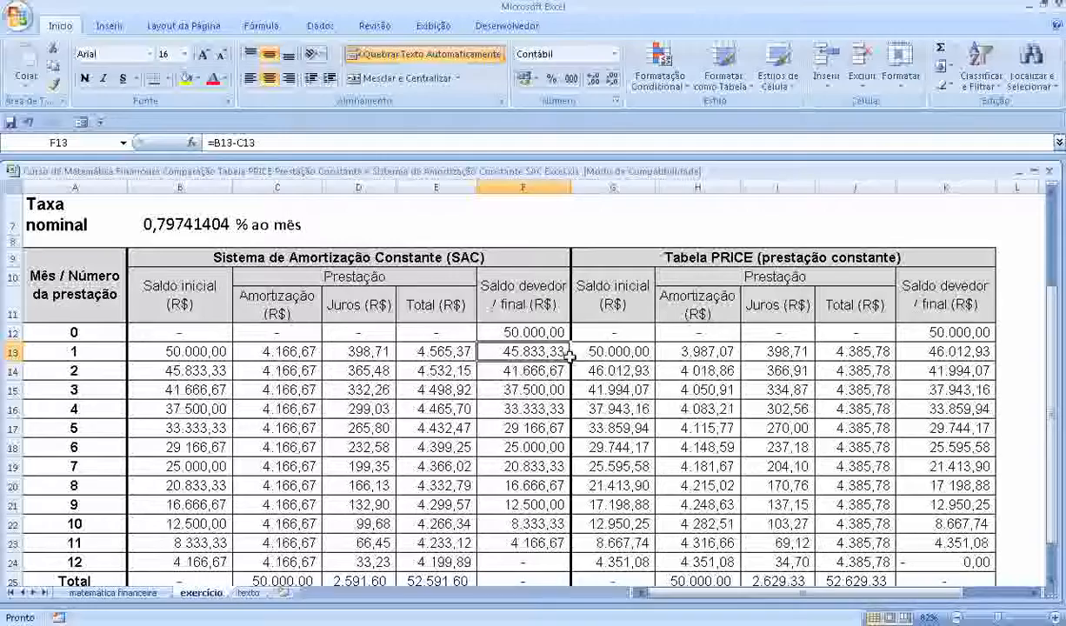
left_click_drag(568, 359, 547, 524)
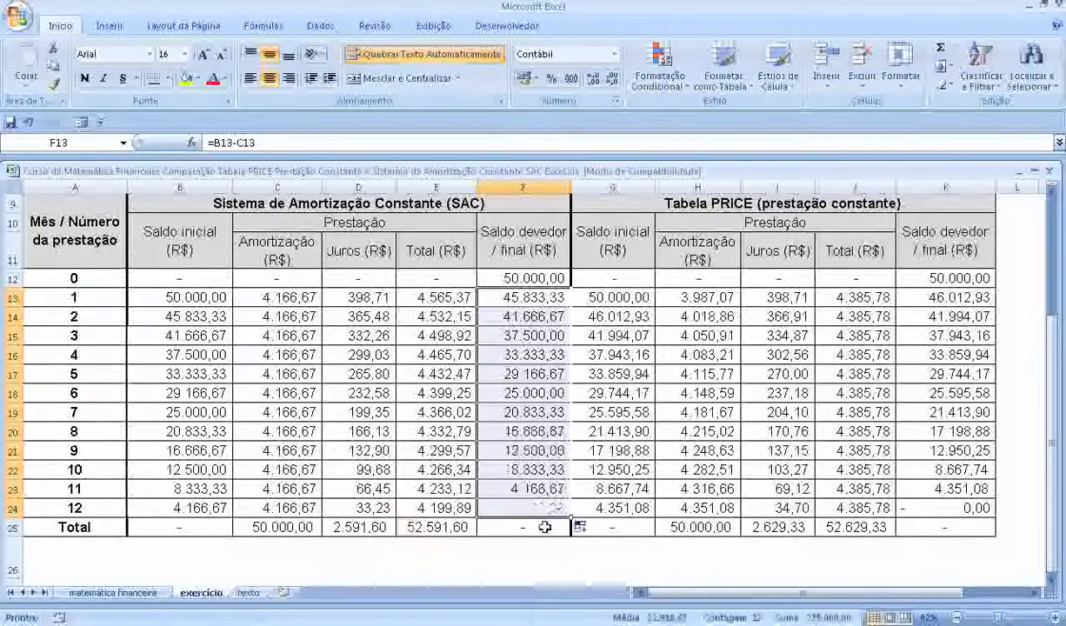
left_click(542, 510)
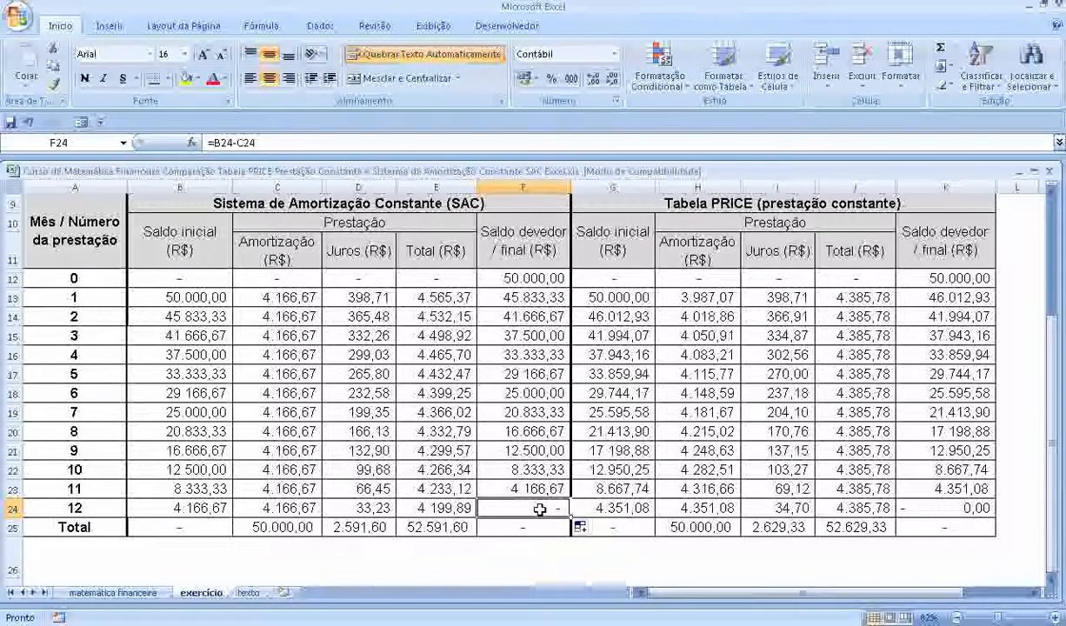
- Check the nominal monthly rate formula in B7
scroll(492, 382, "up", 2)
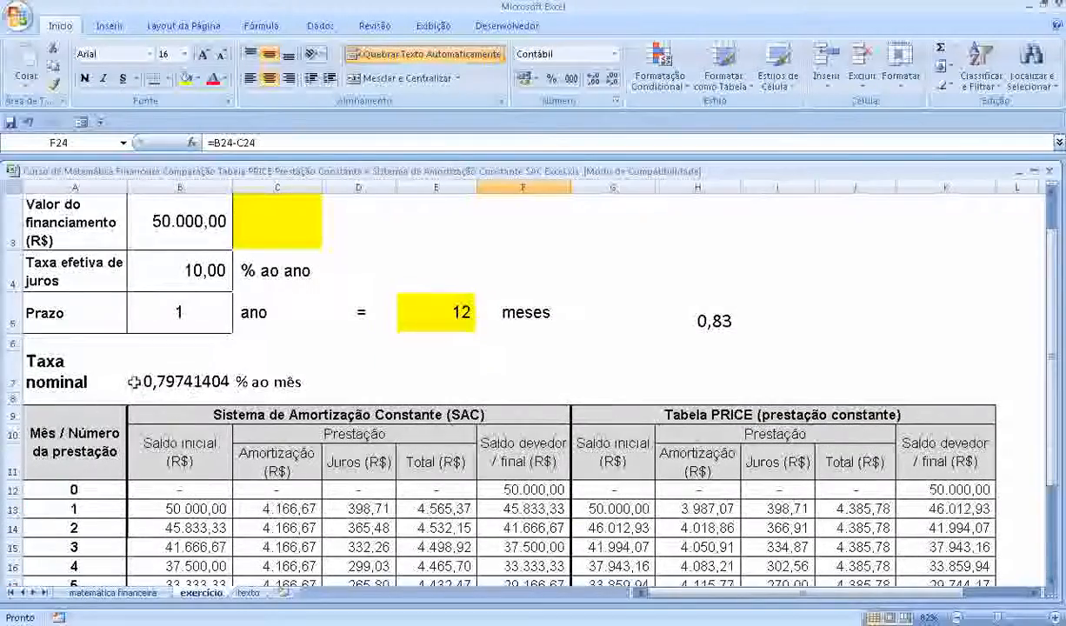
left_click(166, 372)
scroll(432, 461, "down", 2)
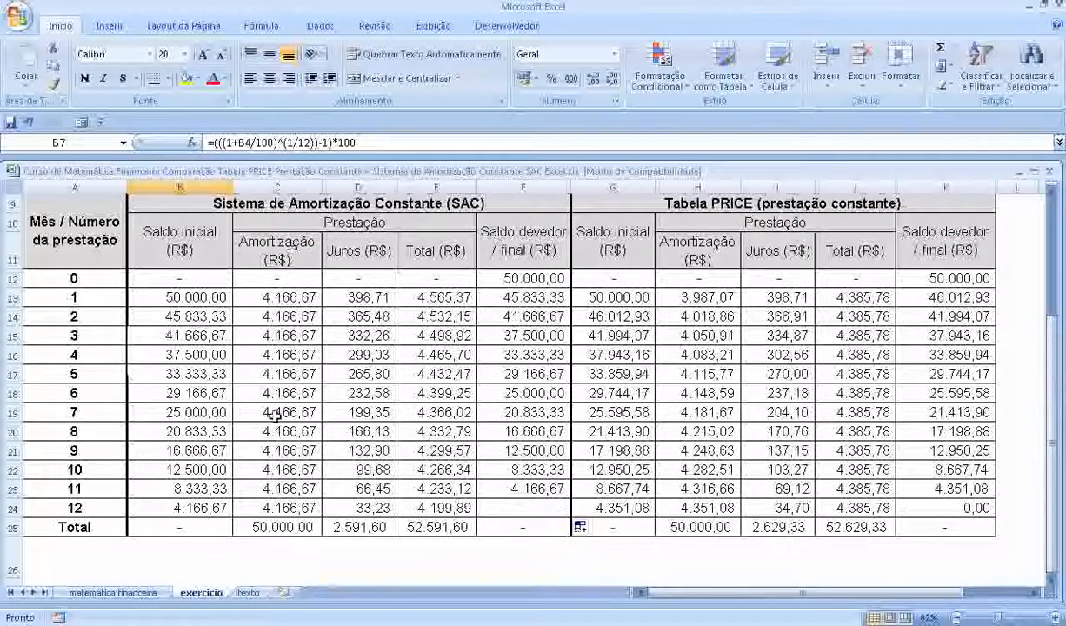
- Inspect the SAC Total row formulas for amortization, interest and installments in C25, D25 and E25, plus the closing balance entry in F25
left_click(274, 531)
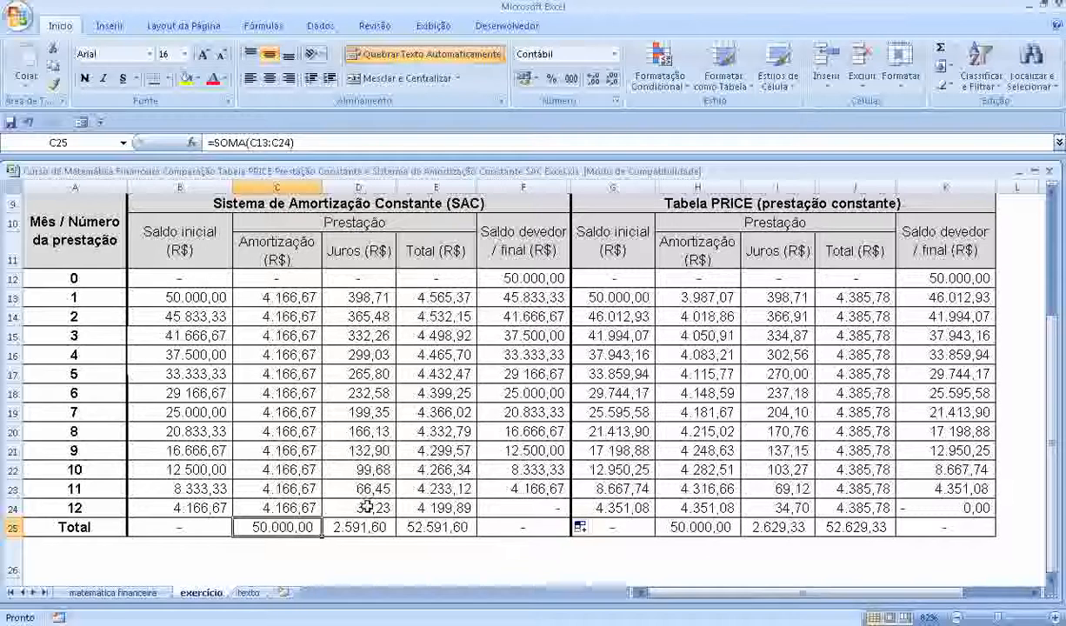
mouse_move(372, 526)
left_mouse_down()
mouse_move(383, 543)
mouse_move(365, 525)
left_mouse_up()
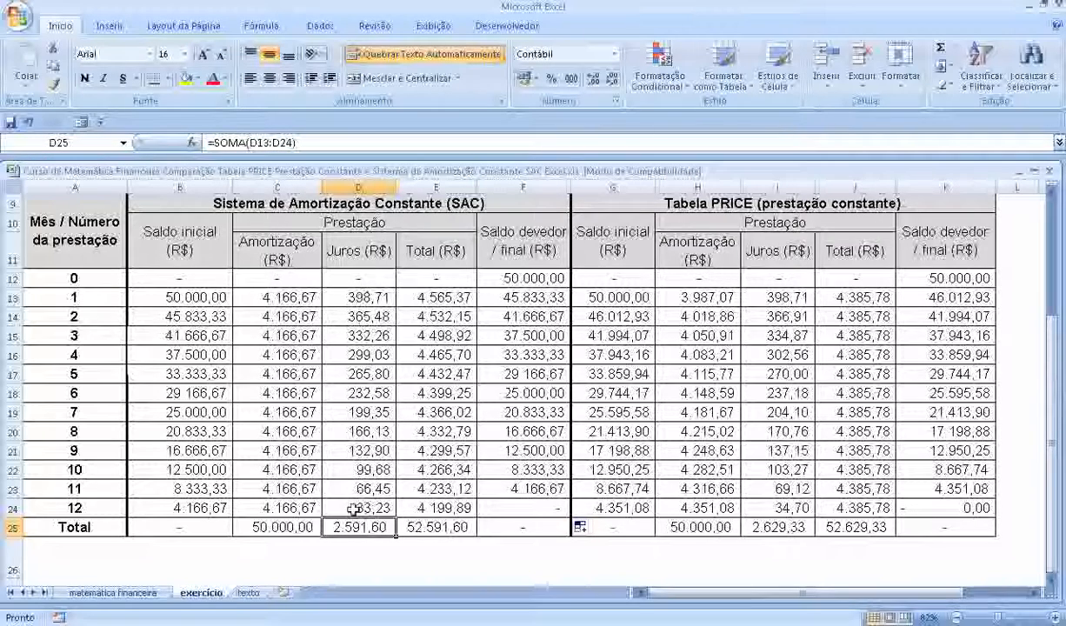
left_click(282, 524)
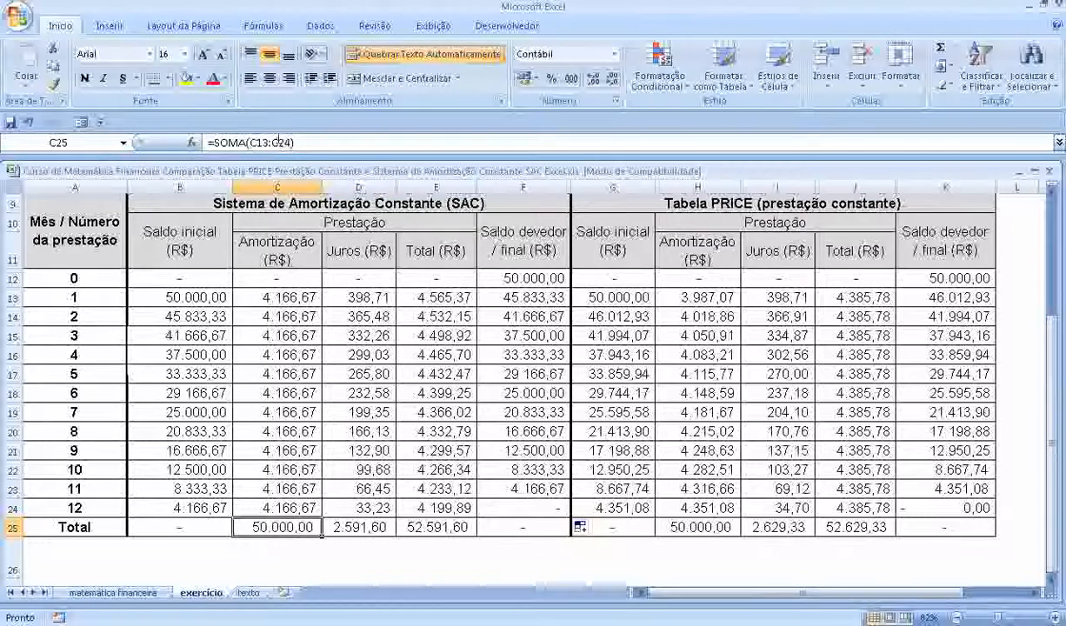
left_click(435, 249)
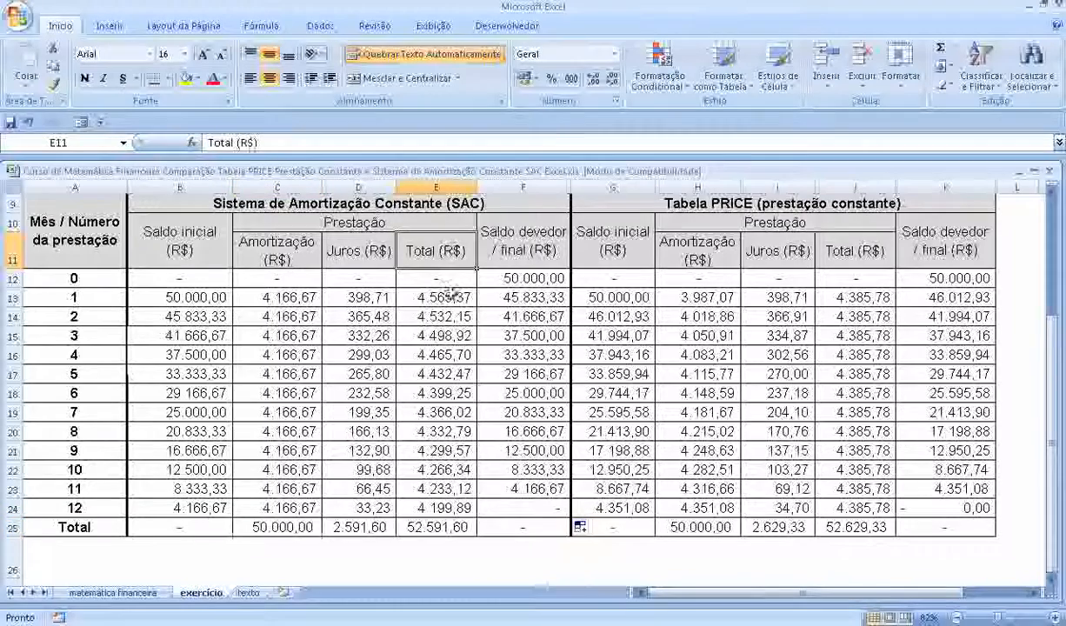
left_click(442, 526)
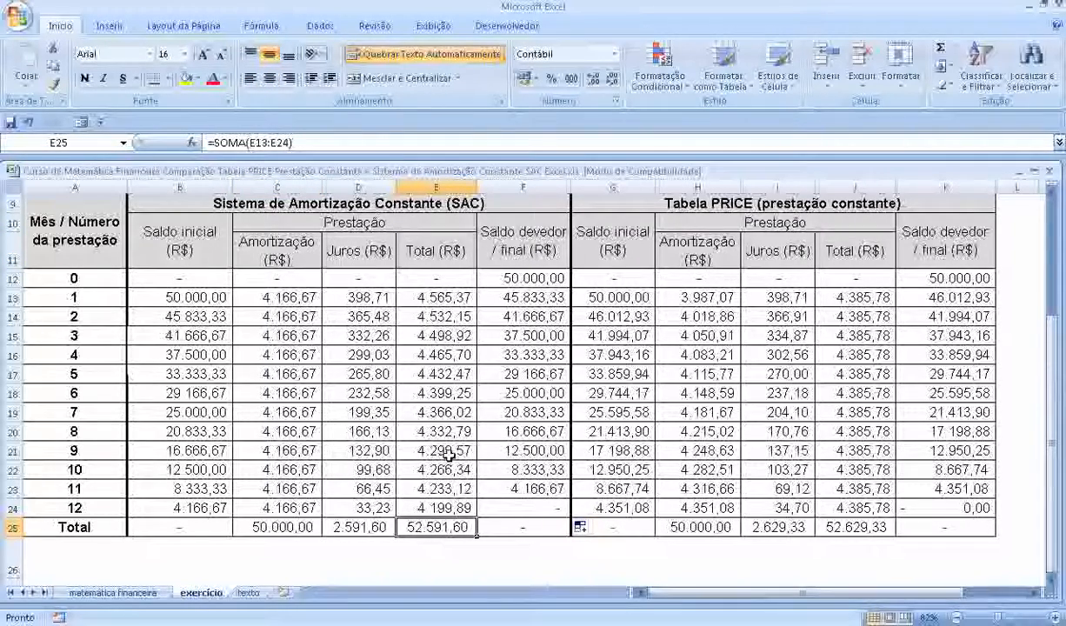
left_click(539, 529)
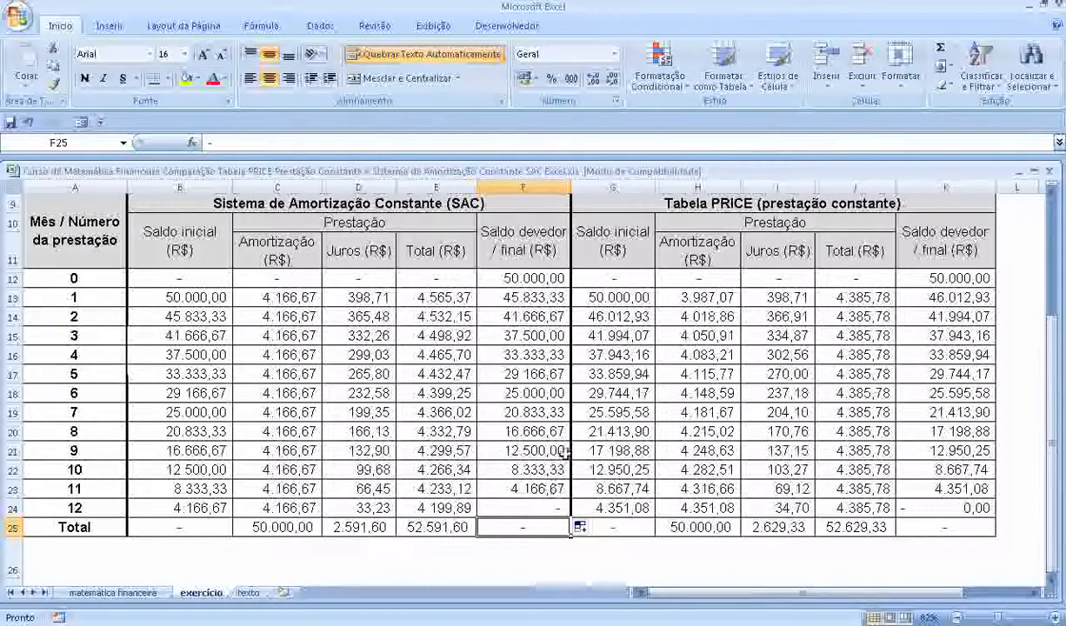
- Inspect the PGTO formula for the Tabela PRICE installment in J13 and the rate, term and financed amount cells it references
scroll(567, 403, "up", 1)
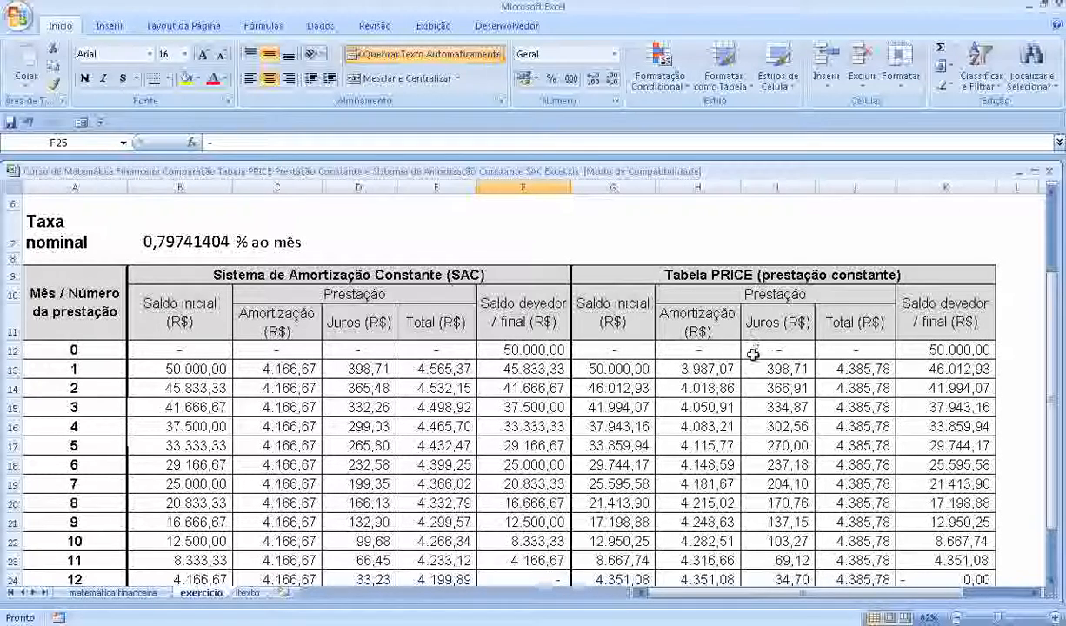
left_click(821, 362)
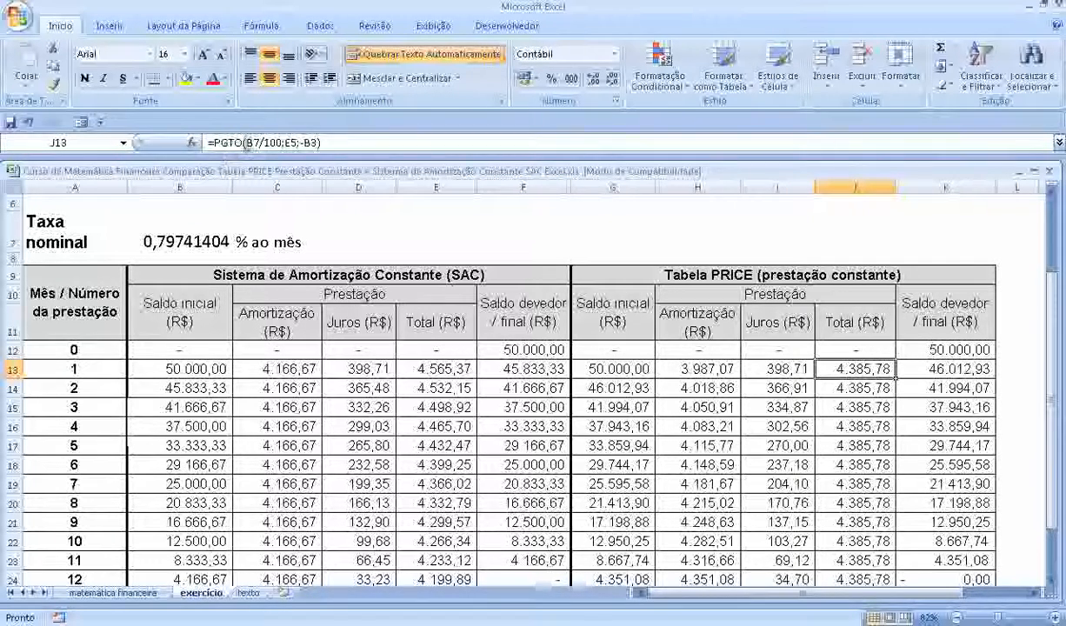
scroll(213, 269, "up", 1)
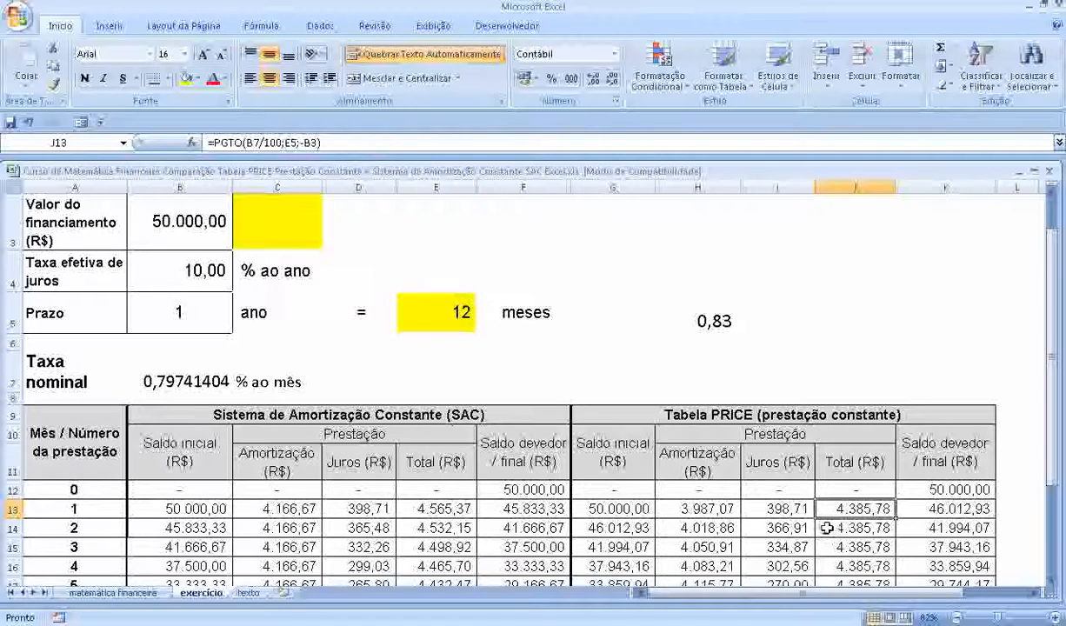
double_click(848, 511)
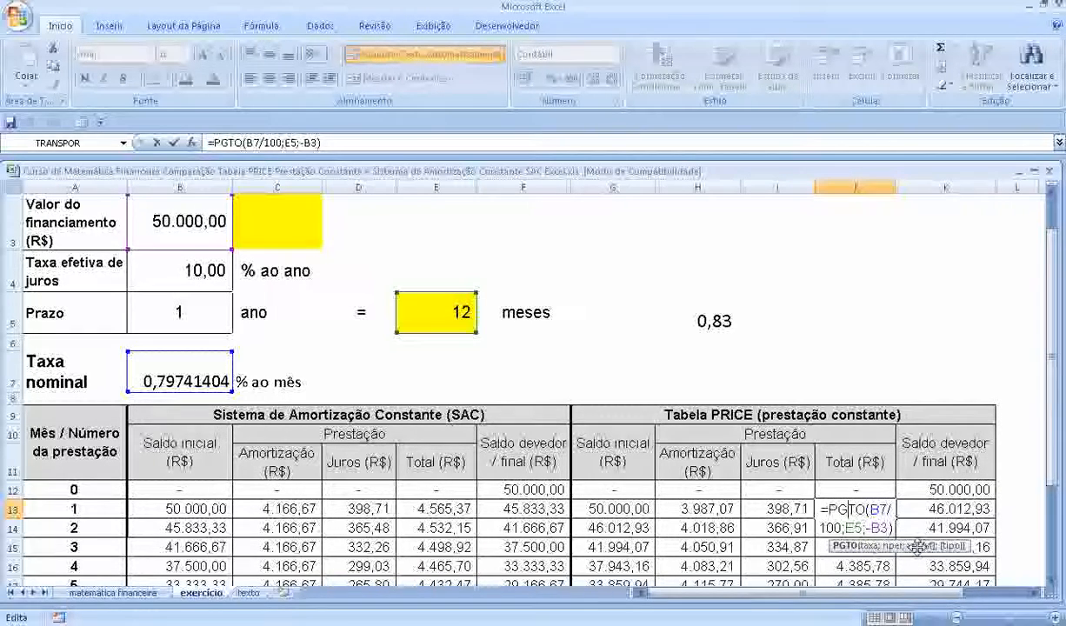
key("Escape")
key("Return")
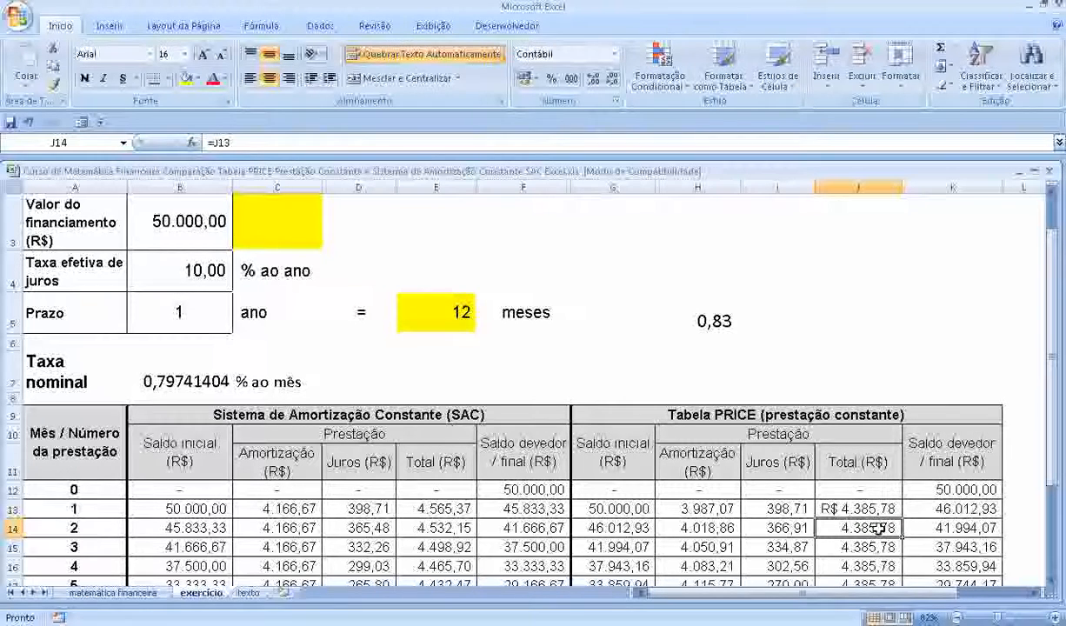
- Copy the cell formatting of J14 onto the month 1 PRICE installment in J13
left_click(54, 84)
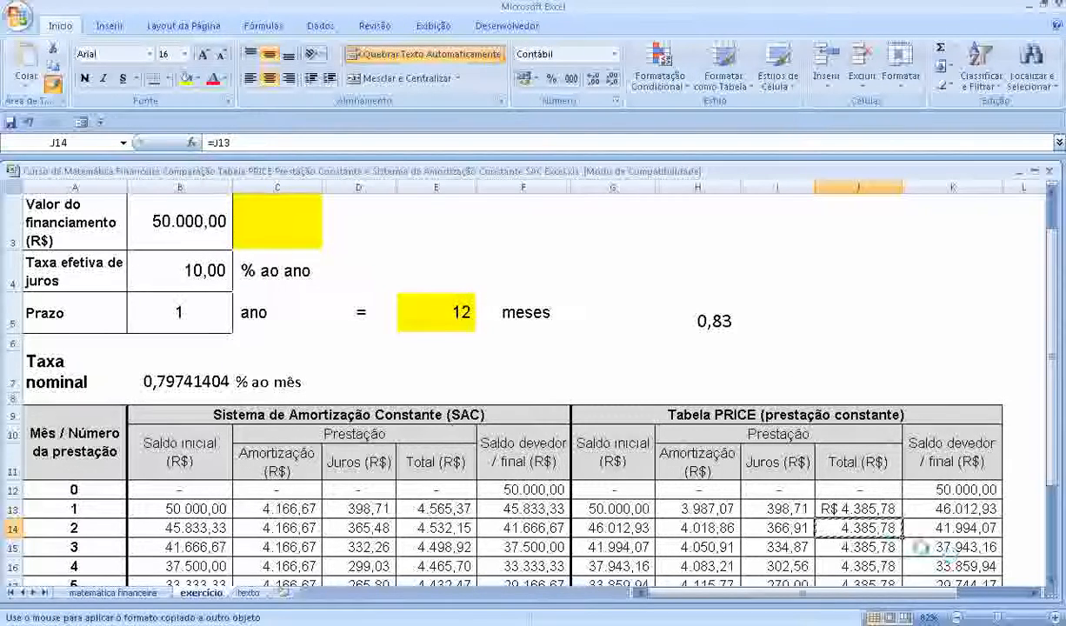
left_click(874, 508)
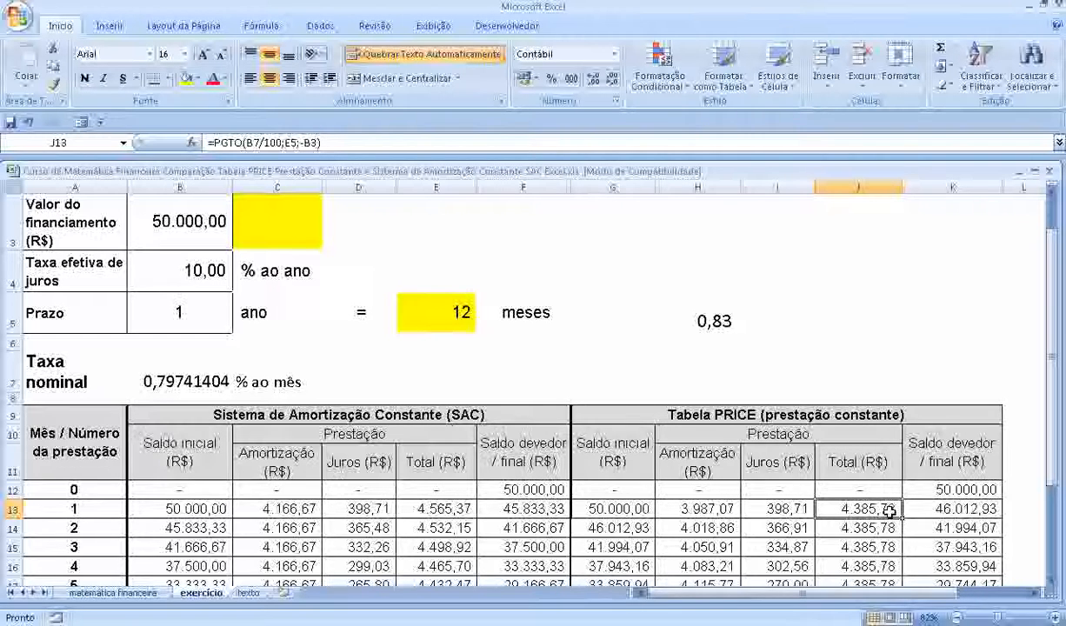
- Try the PGTO formula in J13 without the minus sign before B3, and undo the change
left_click(313, 143)
key("BackSpace")
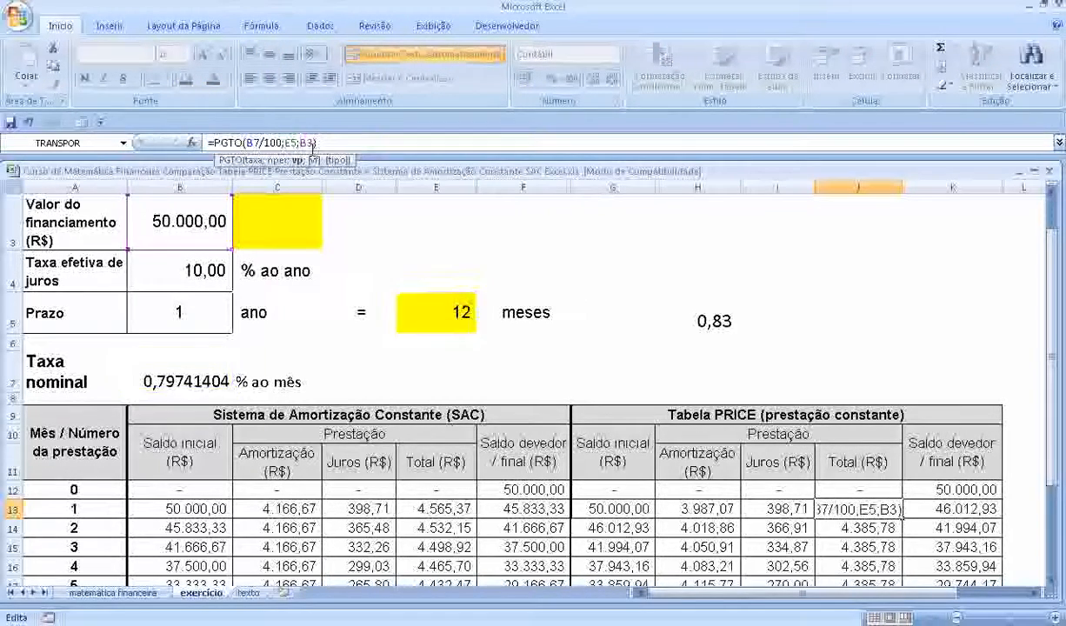
key("Return")
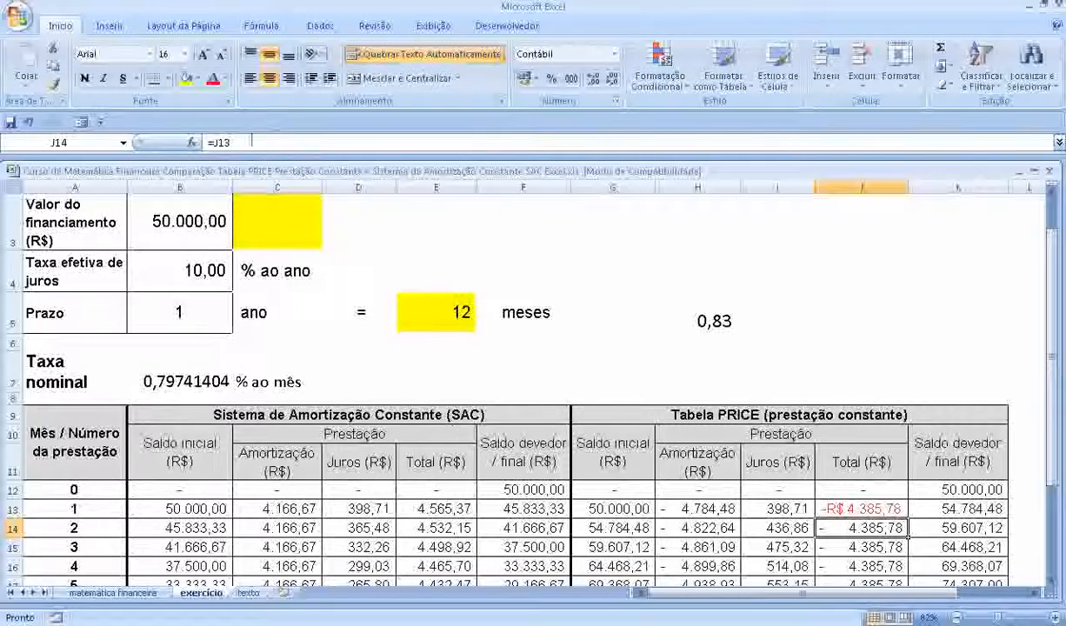
left_click(27, 124)
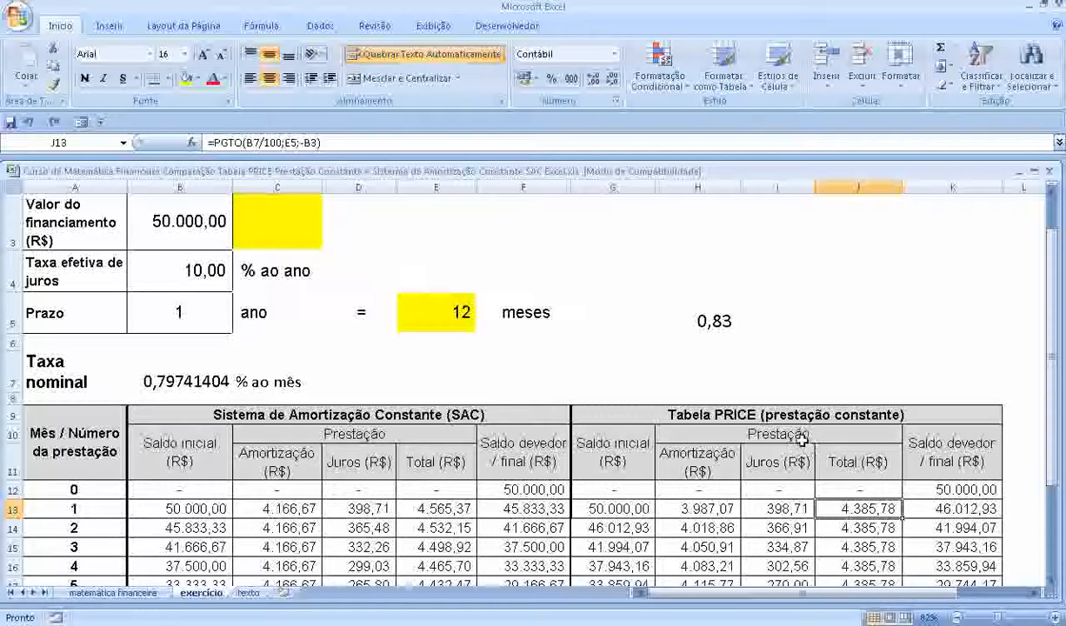
- Check the month 1 PRICE interest and amortization formulas in I13 and H13, and how the opening balance in G13 links to K12
left_click(796, 508)
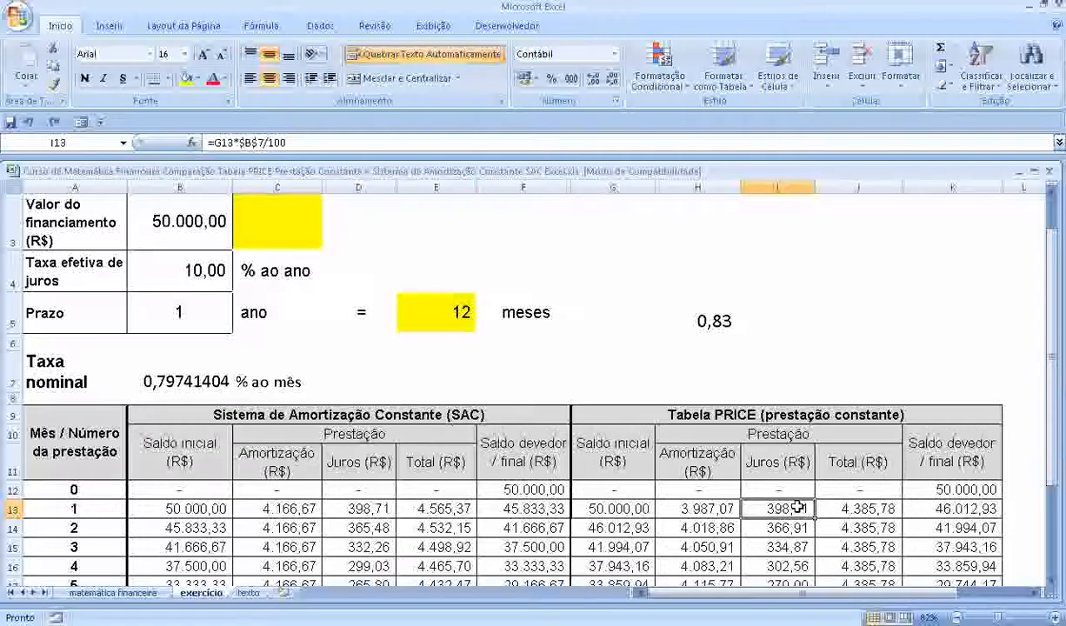
left_click(636, 508)
left_click(953, 490)
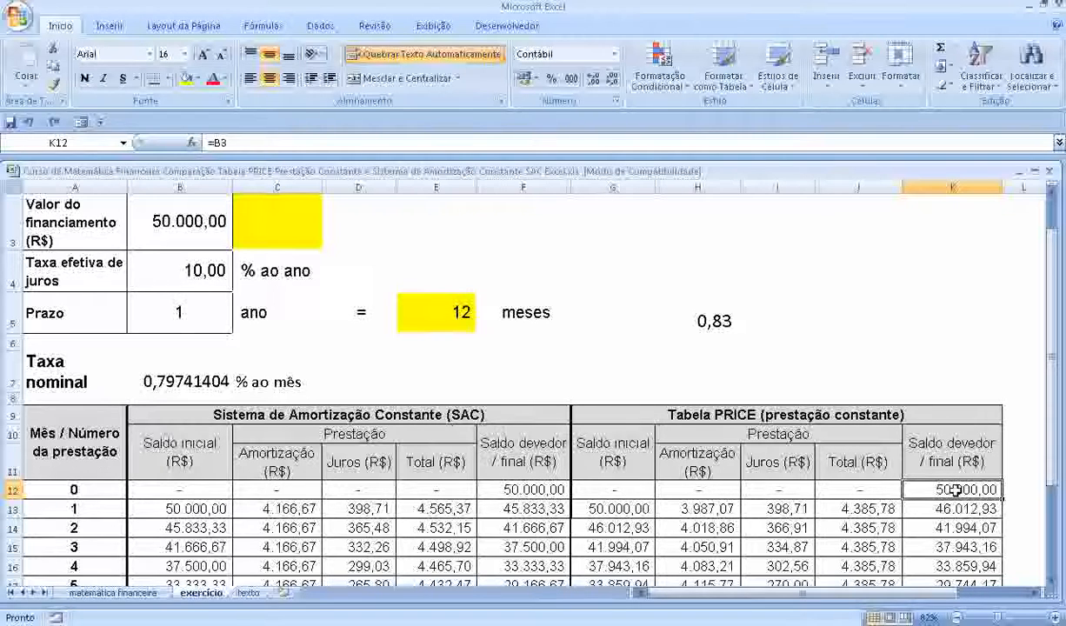
left_click(624, 513)
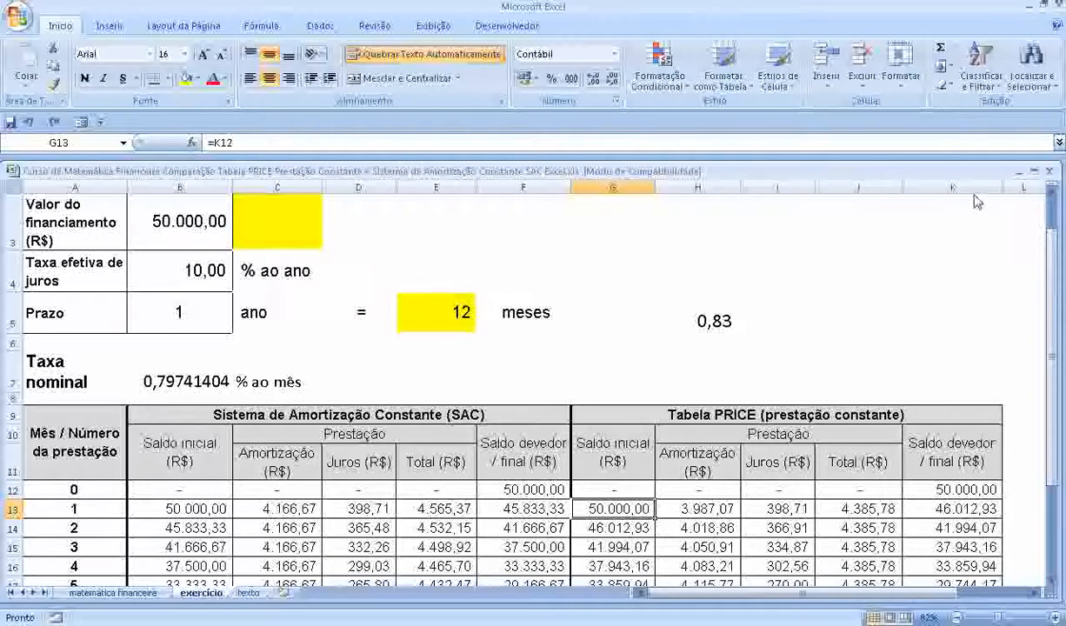
left_click(789, 508)
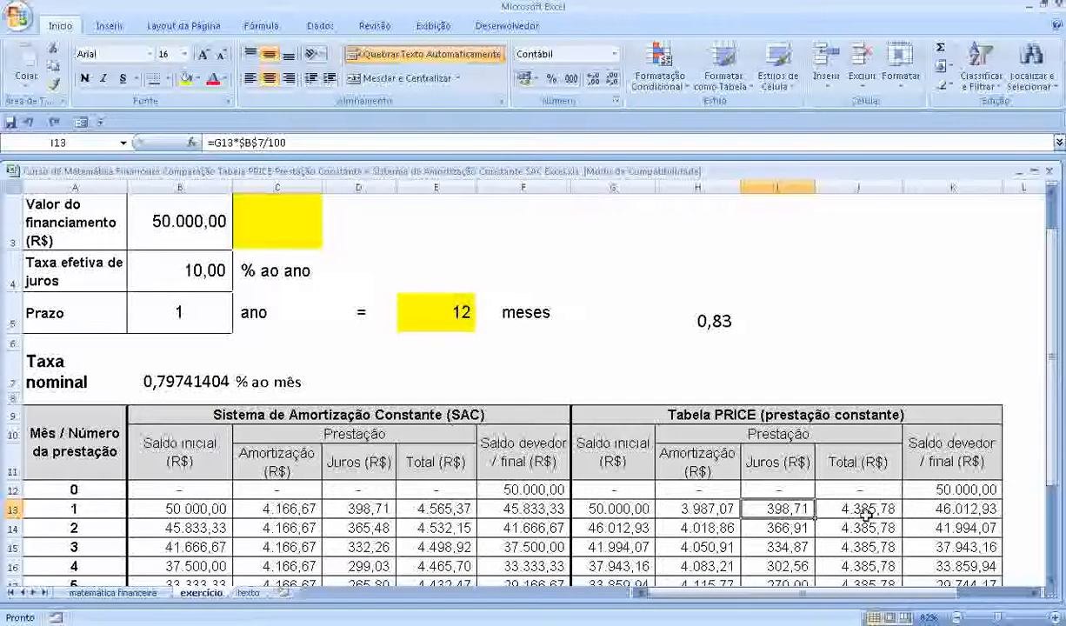
left_click(701, 510)
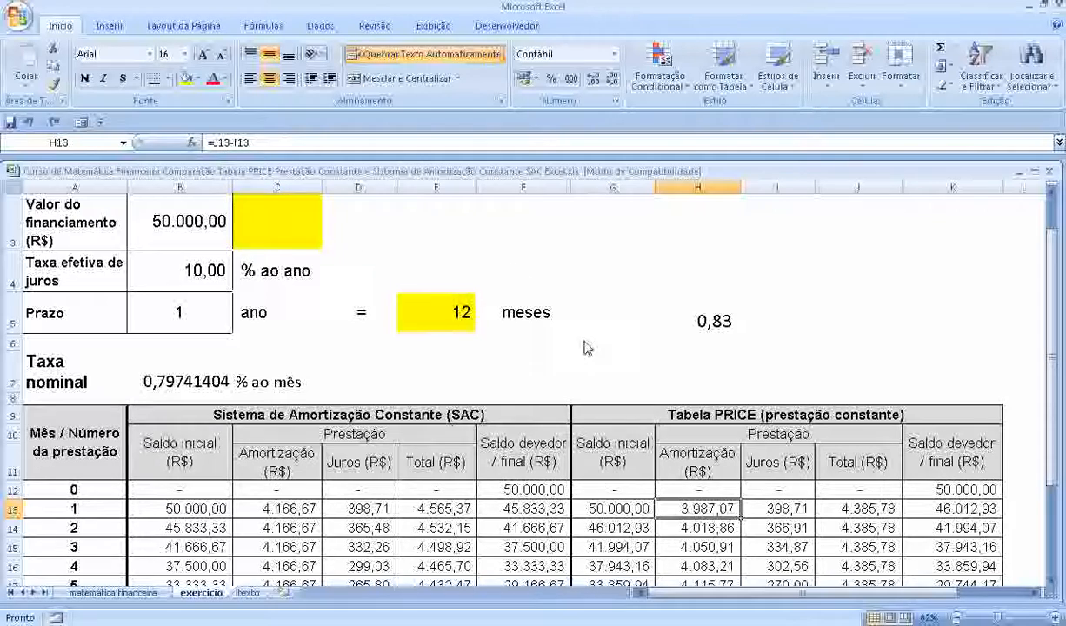
- Fill the month 1 PRICE opening balance, amortization and interest formulas in G13, H13 and I13 down to month 12 in row 24
scroll(849, 526, "down", 1)
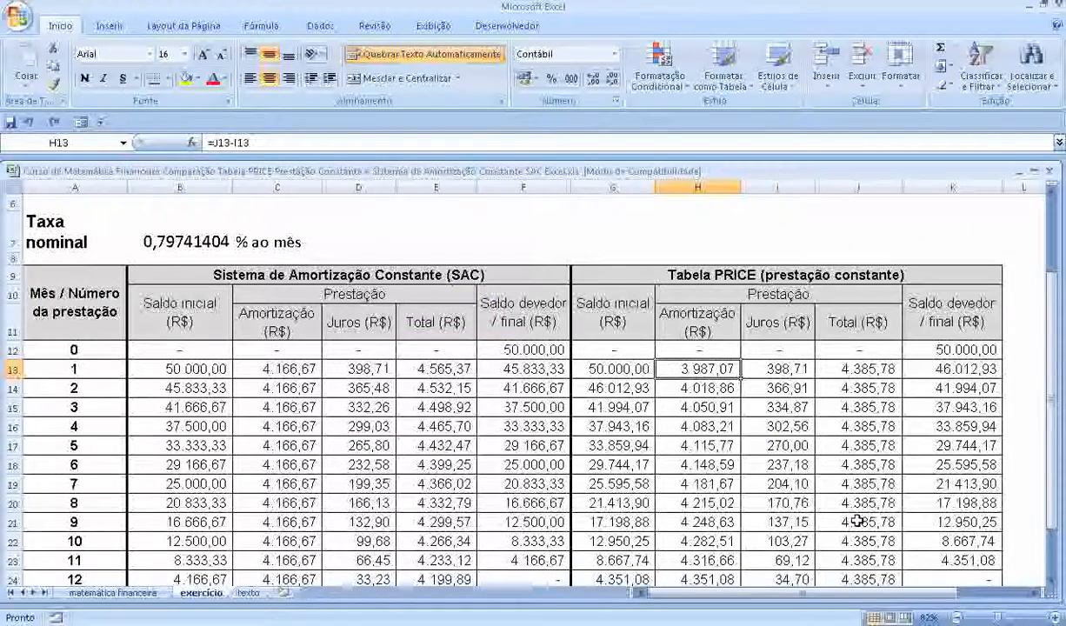
left_click(636, 369)
scroll(636, 369, "down", 1)
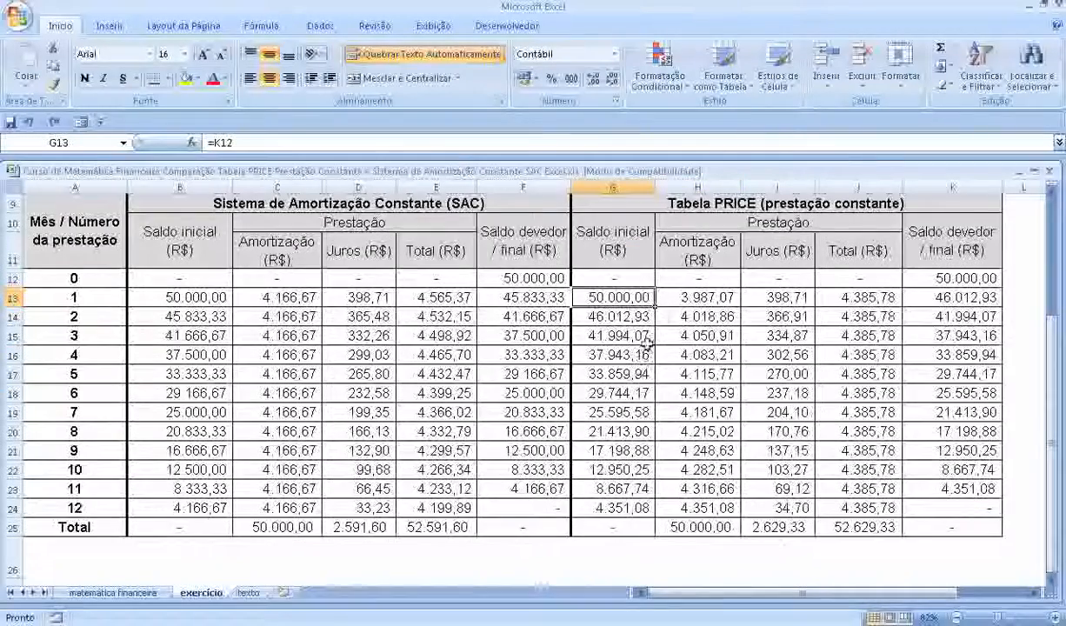
left_click_drag(653, 306, 651, 513)
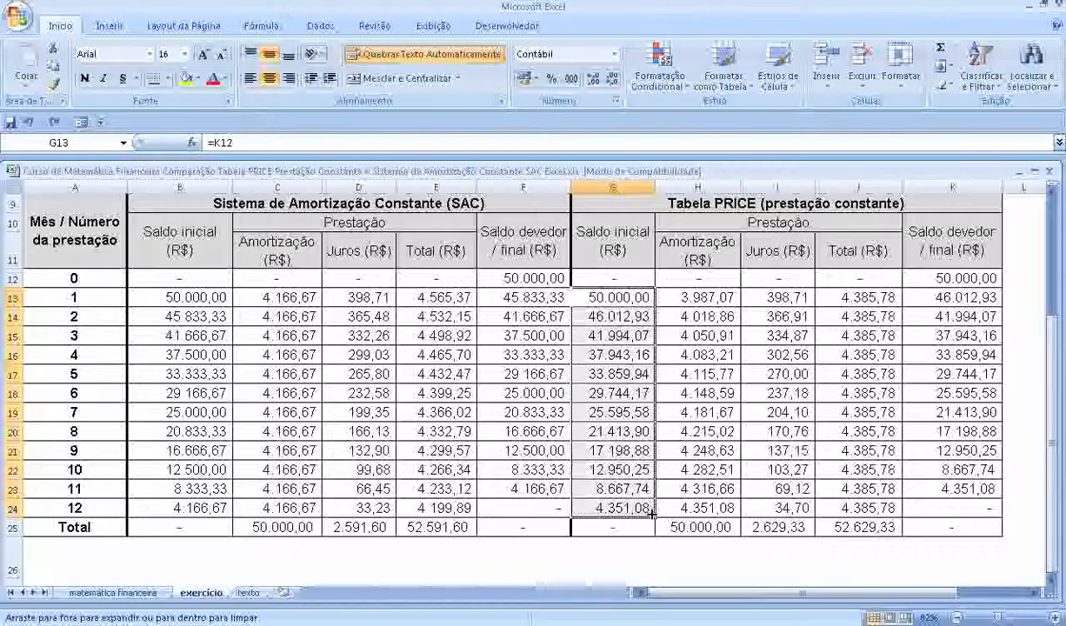
left_click(688, 298)
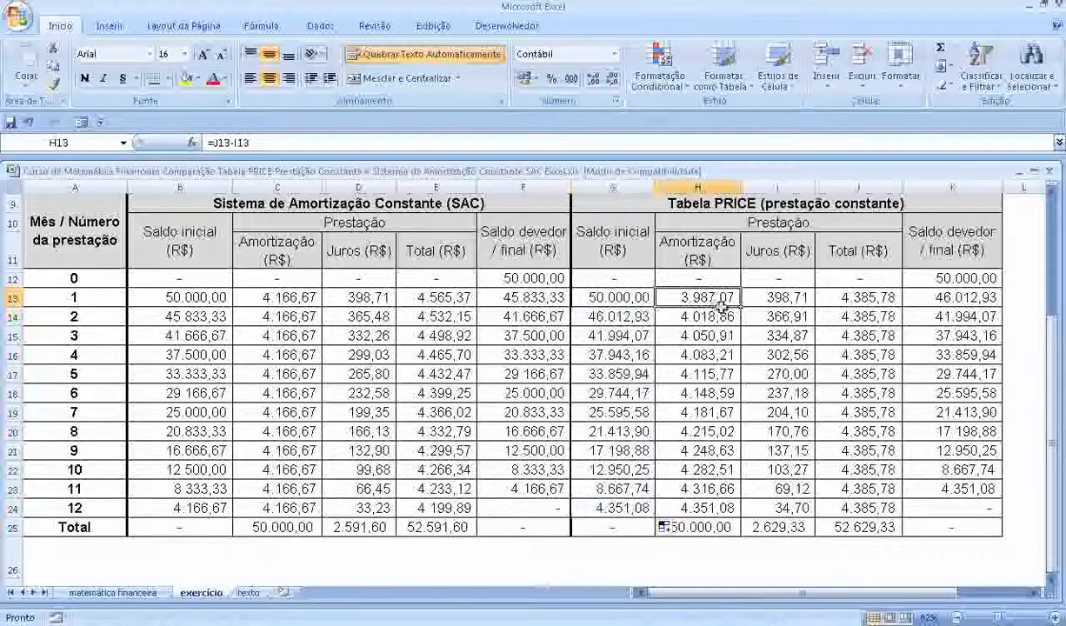
left_click_drag(741, 307, 741, 505)
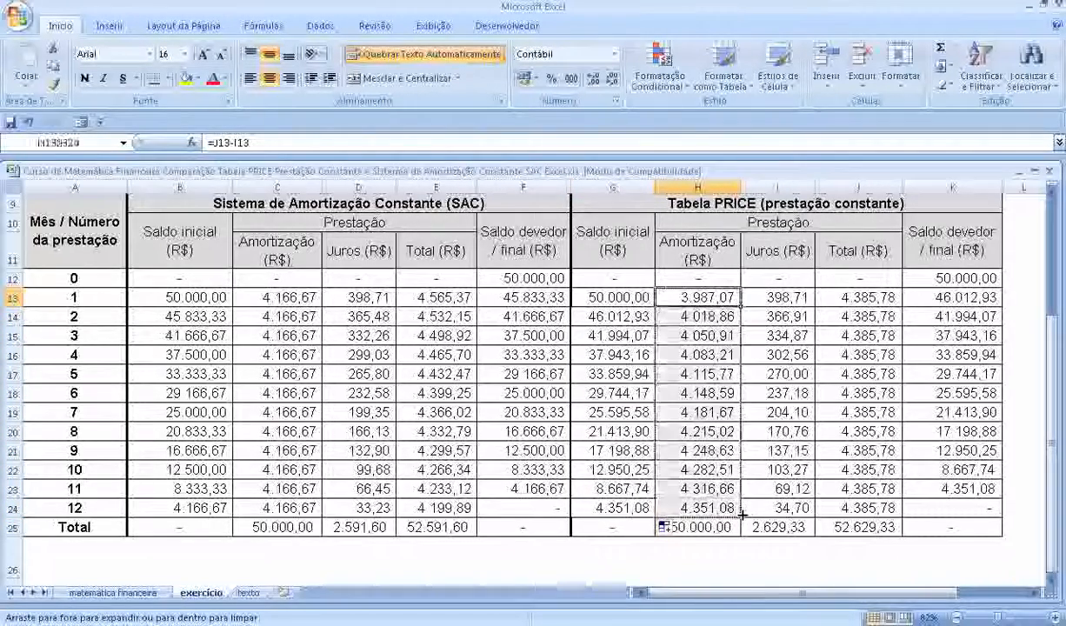
left_click(778, 297)
left_click_drag(814, 301, 815, 504)
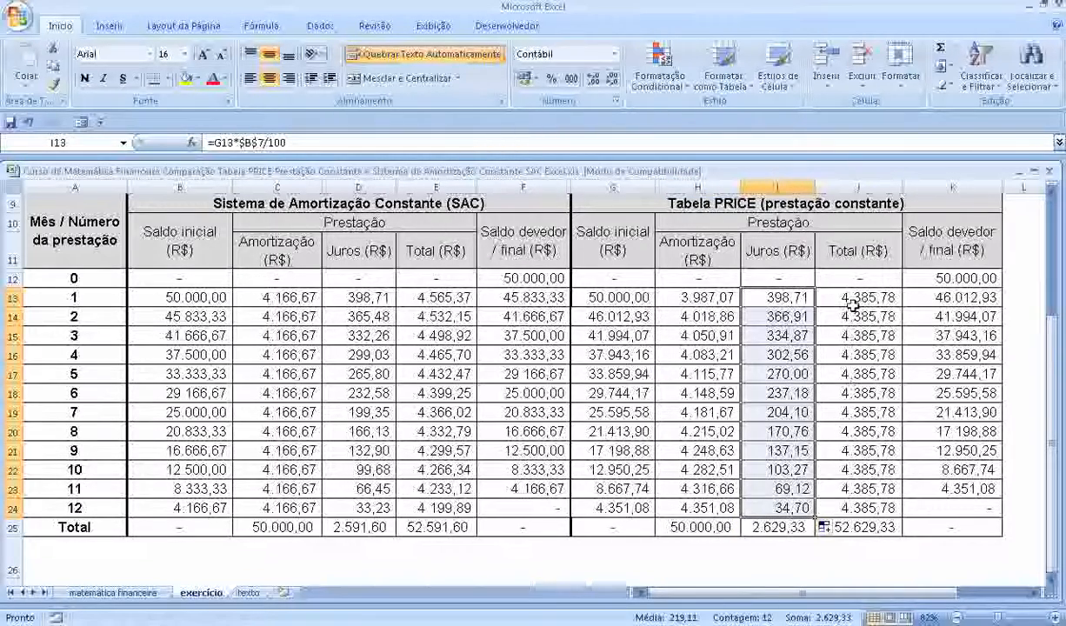
- Try filling the PGTO installment formula from J13 down to month 12, and undo the fill
left_click(824, 297)
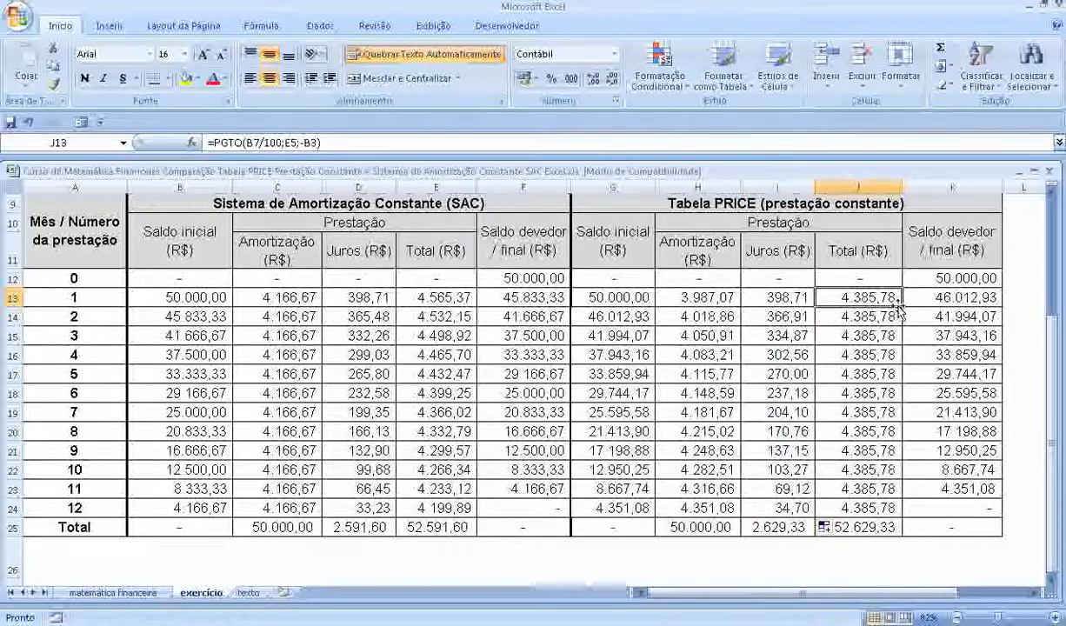
left_click_drag(901, 306, 874, 506)
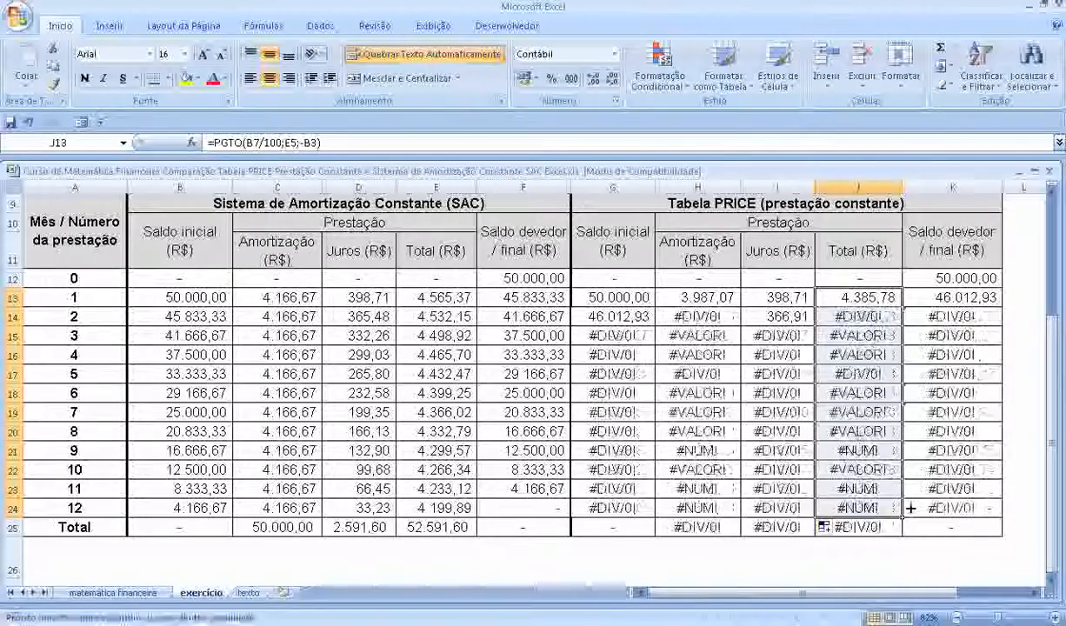
left_click(30, 122)
- Set the month 2 PRICE installment in J14 to =J13 and fill it down to month 12 in J24
left_click(881, 316)
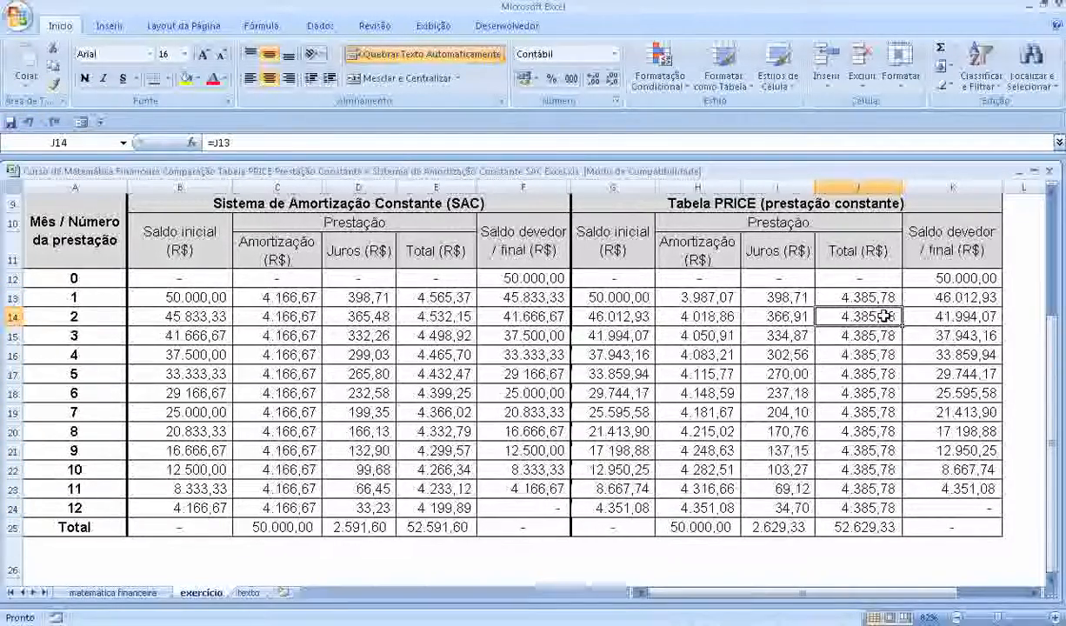
type("=")
left_click(869, 299)
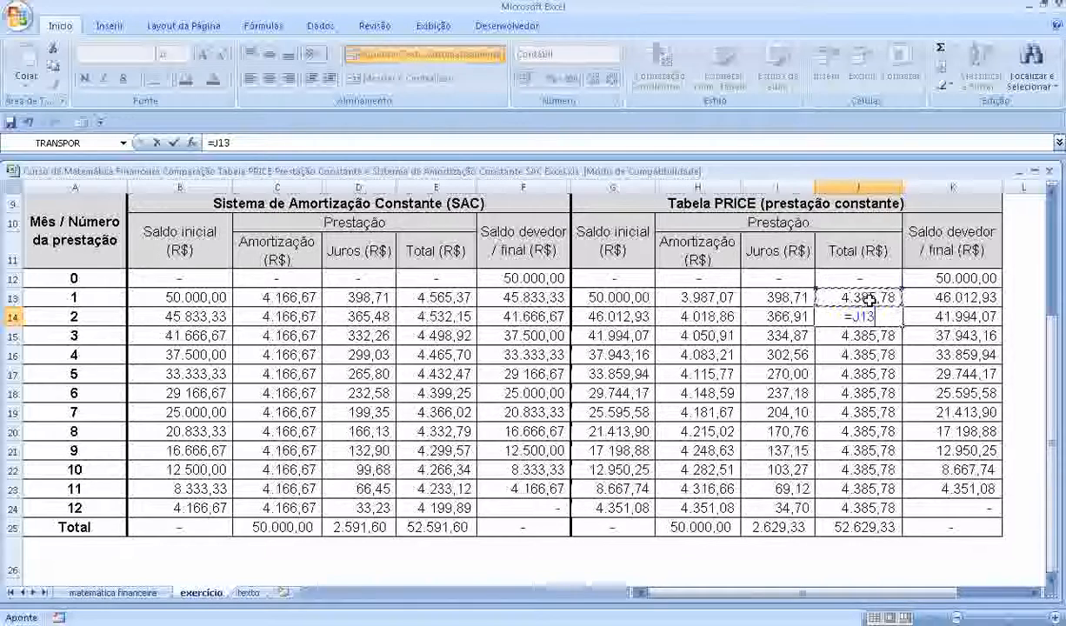
key("Return")
left_click(885, 313)
left_click_drag(901, 327, 867, 506)
- Fill the PRICE closing balance formula =G13-H13 from K13 down to month 12 in K24
left_click(958, 298)
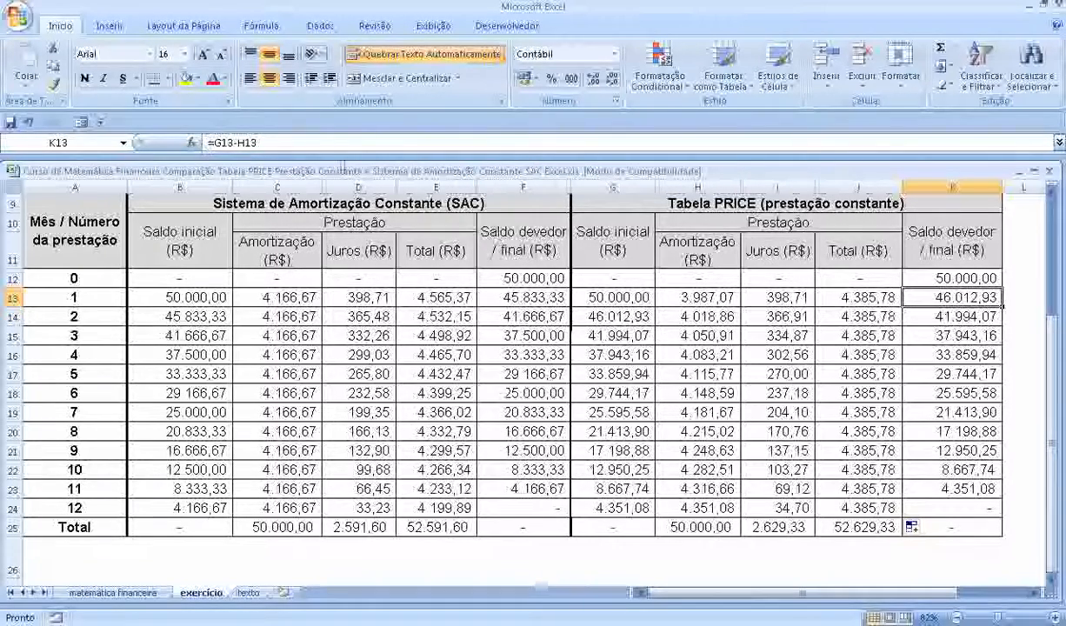
key("Down")
left_click(971, 294)
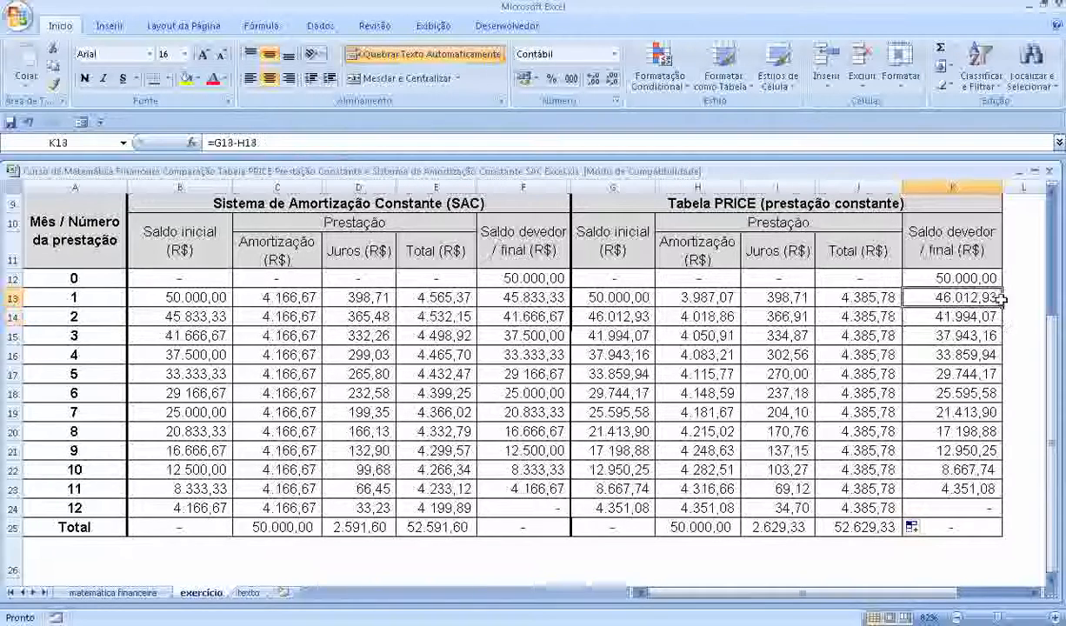
left_click_drag(1002, 306, 1004, 519)
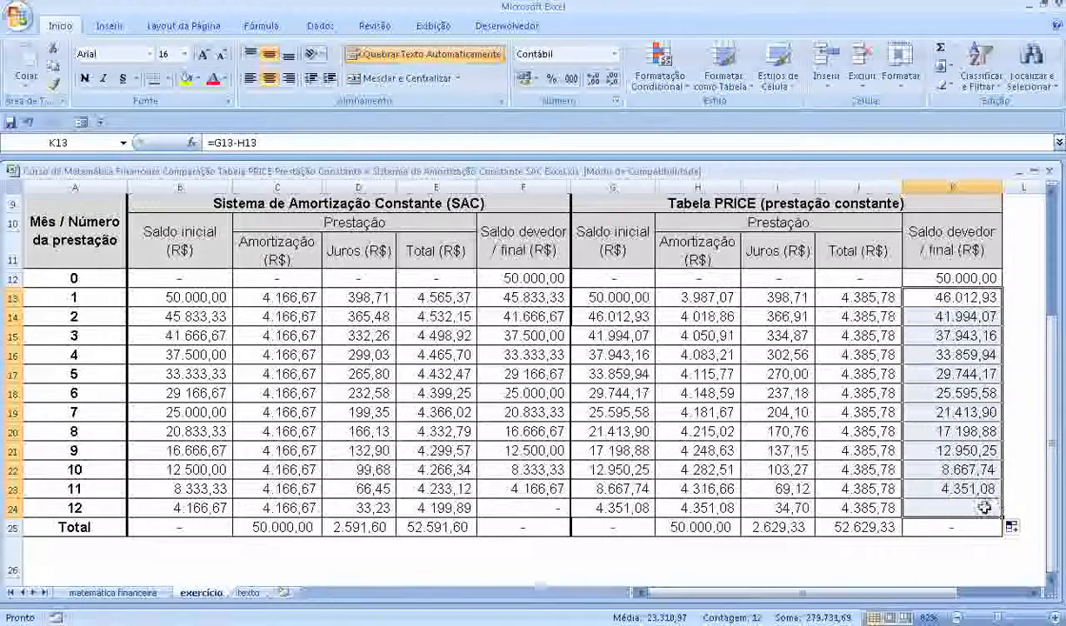
left_click(998, 508)
left_click(995, 559)
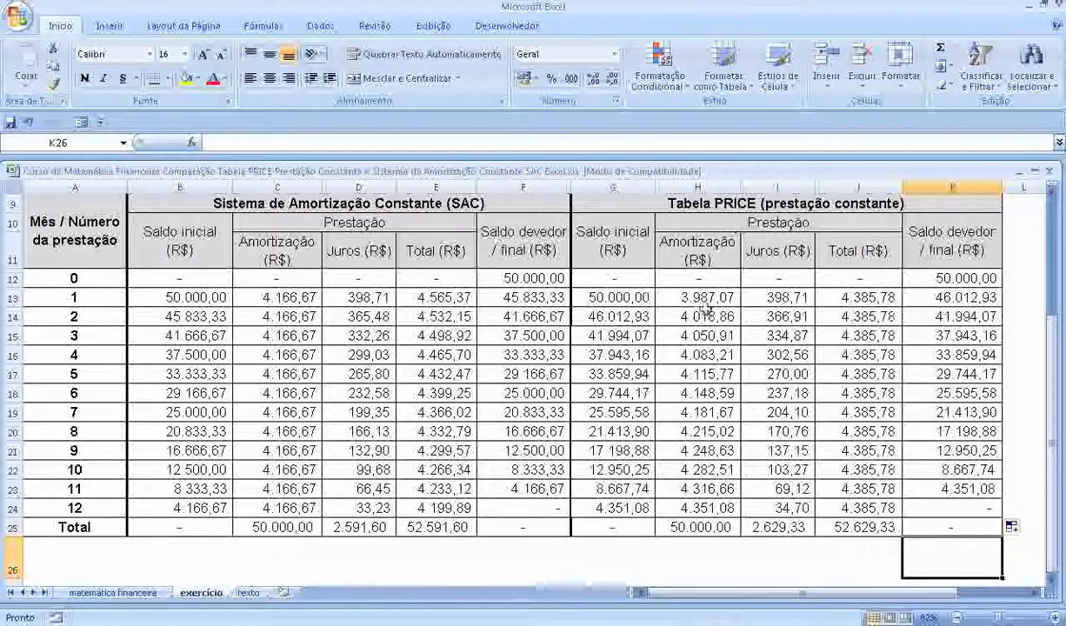
- Check the SOMA formulas for total PRICE amortization, interest and installments in H25, I25 and J25
left_click(677, 527)
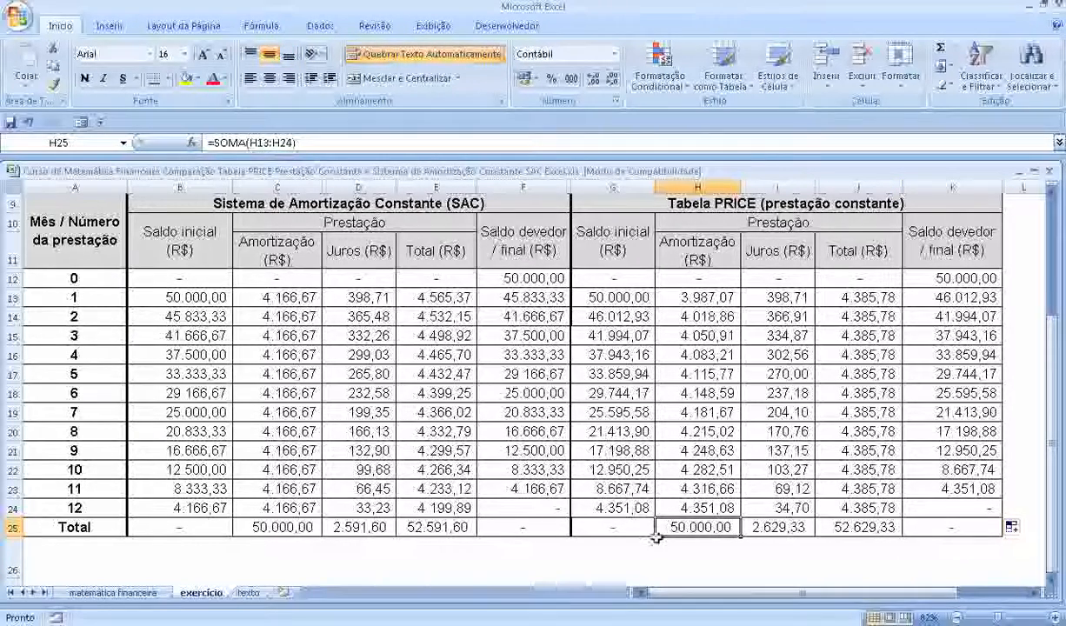
left_click(789, 526)
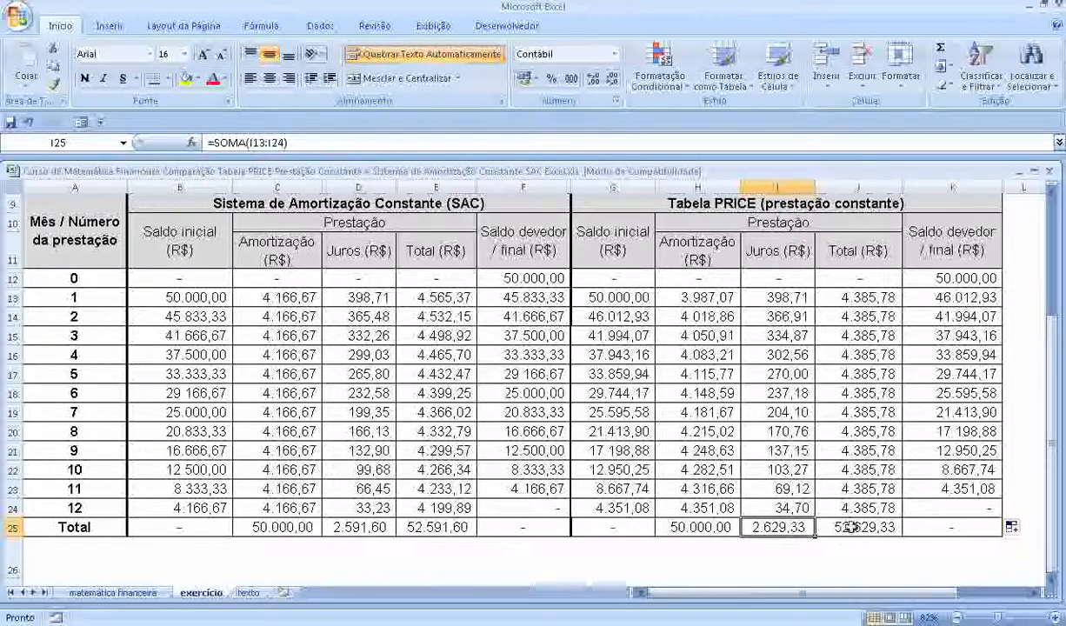
left_click(822, 525)
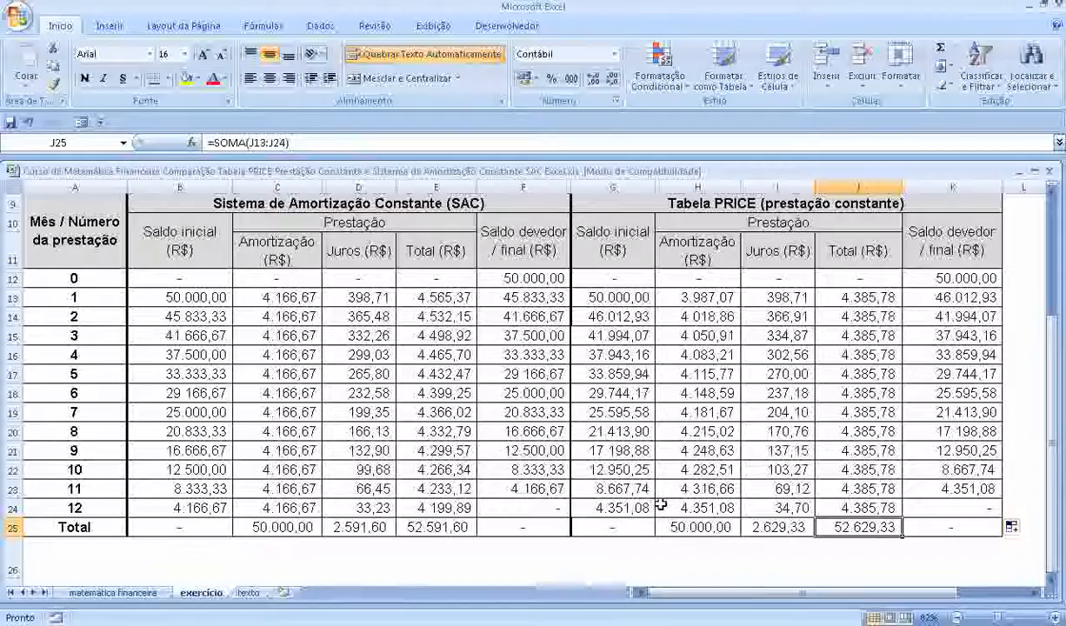
- Compare the Prestações, Amortizações and Juros rows on the matemática financeira sheet with the SAC and PRICE schedules on the exercício sheet
left_click(113, 593)
scroll(156, 539, "down", 4)
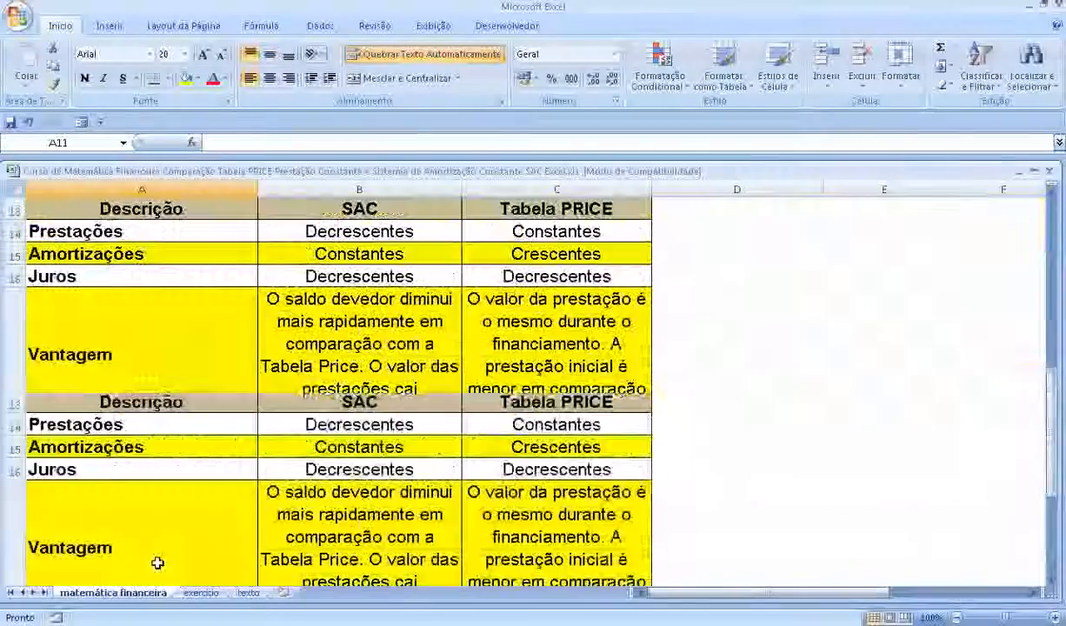
left_click(14, 231)
left_click(311, 227)
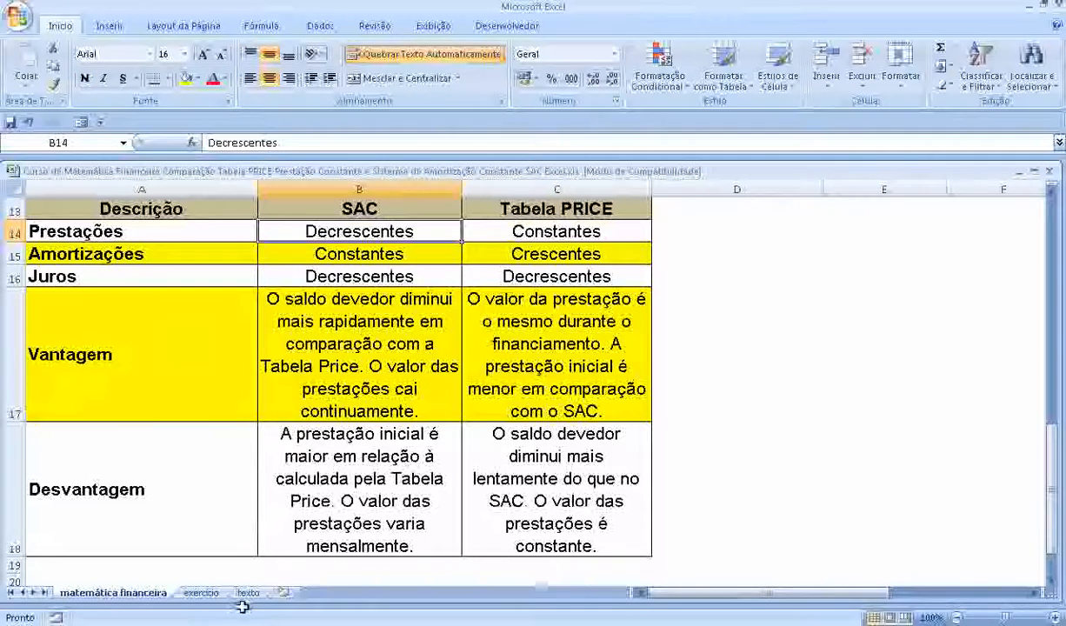
left_click(205, 593)
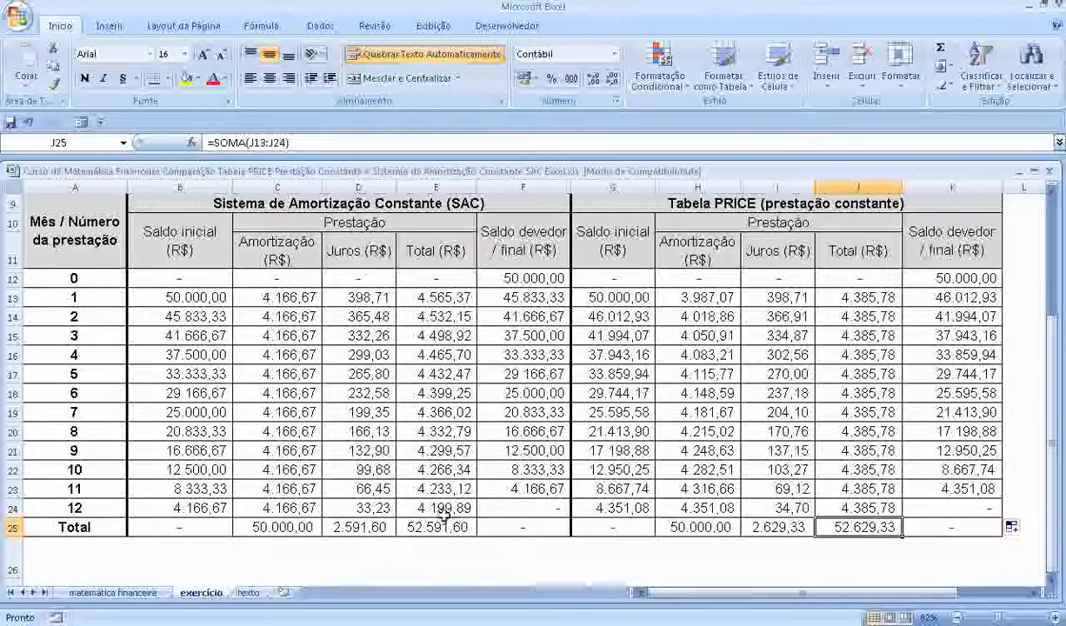
left_click(156, 592)
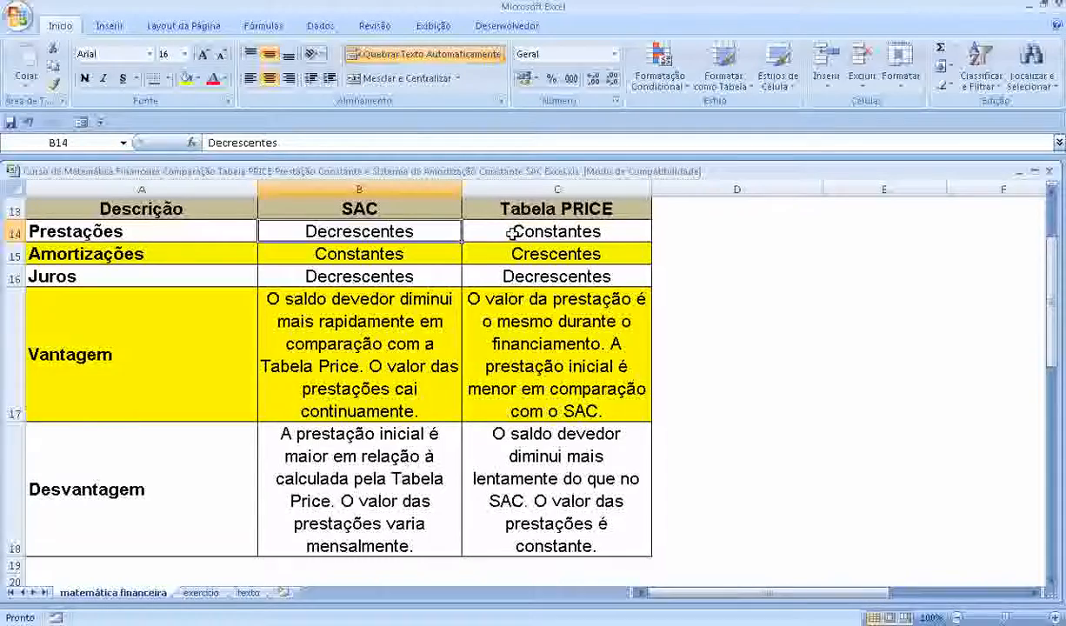
left_click(201, 592)
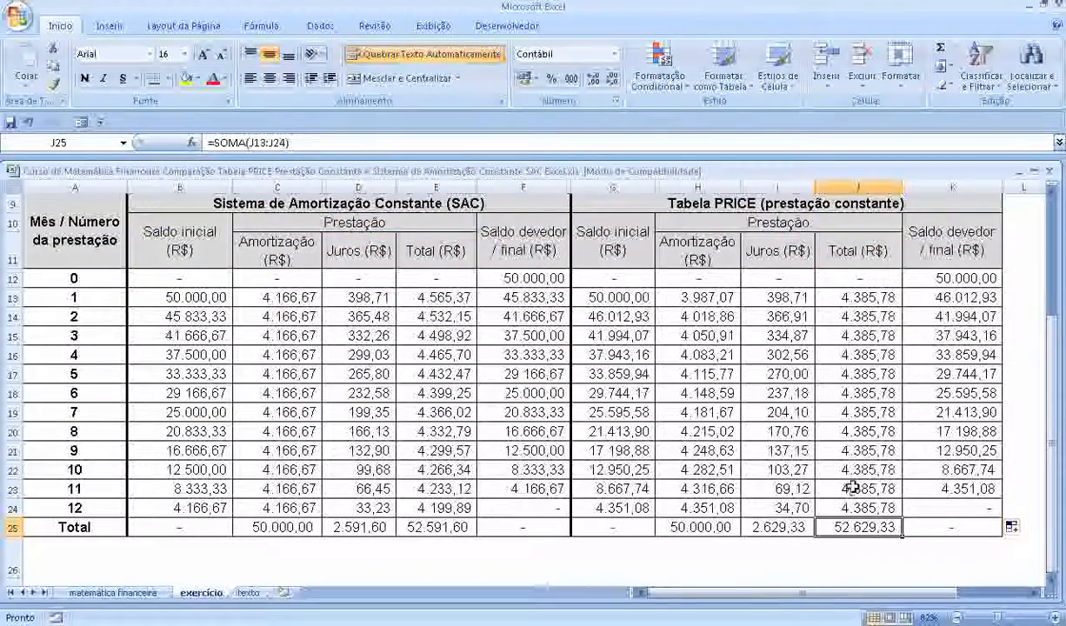
left_click(111, 592)
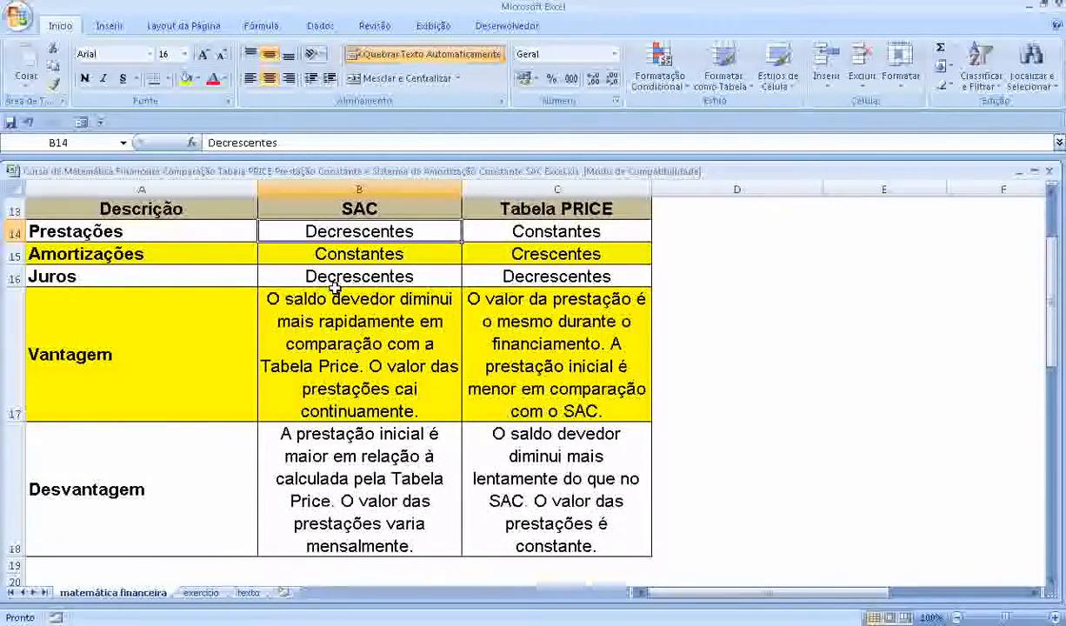
left_click(200, 592)
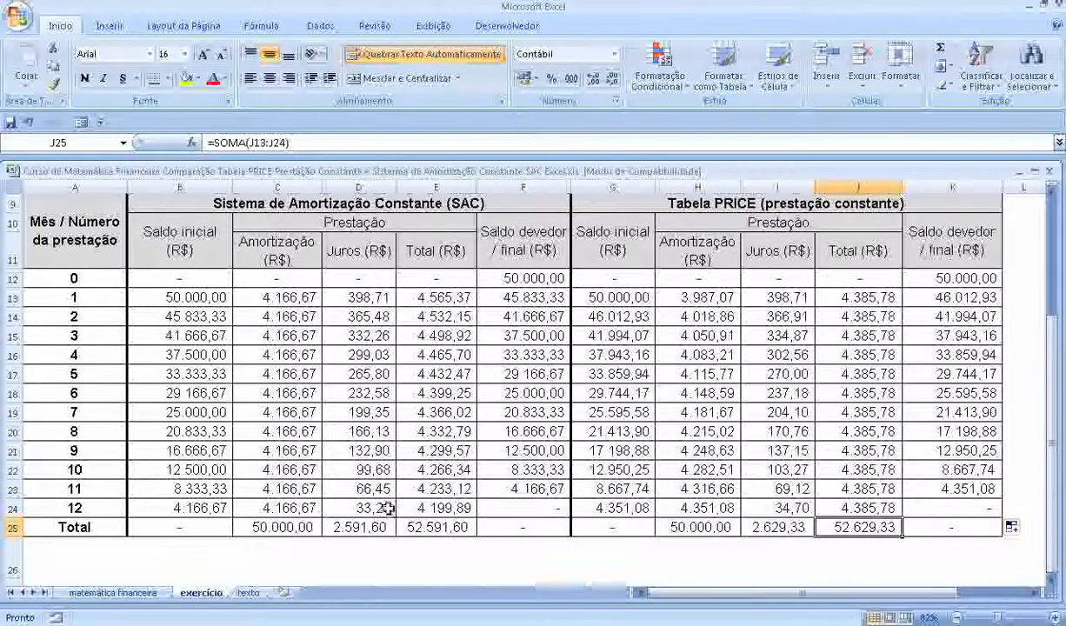
left_click(158, 594)
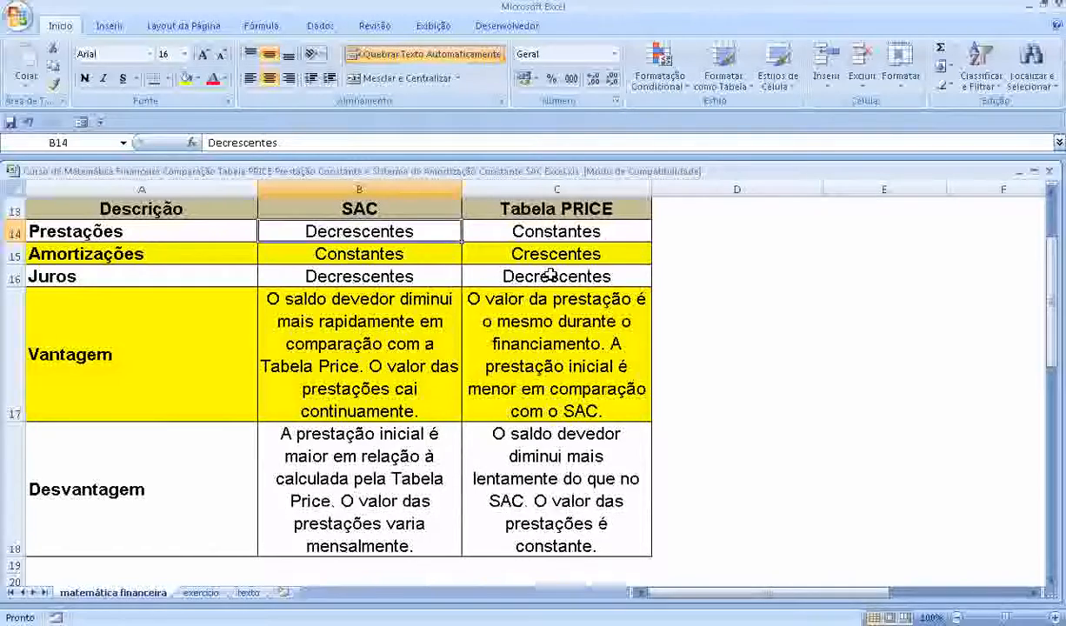
left_click(205, 592)
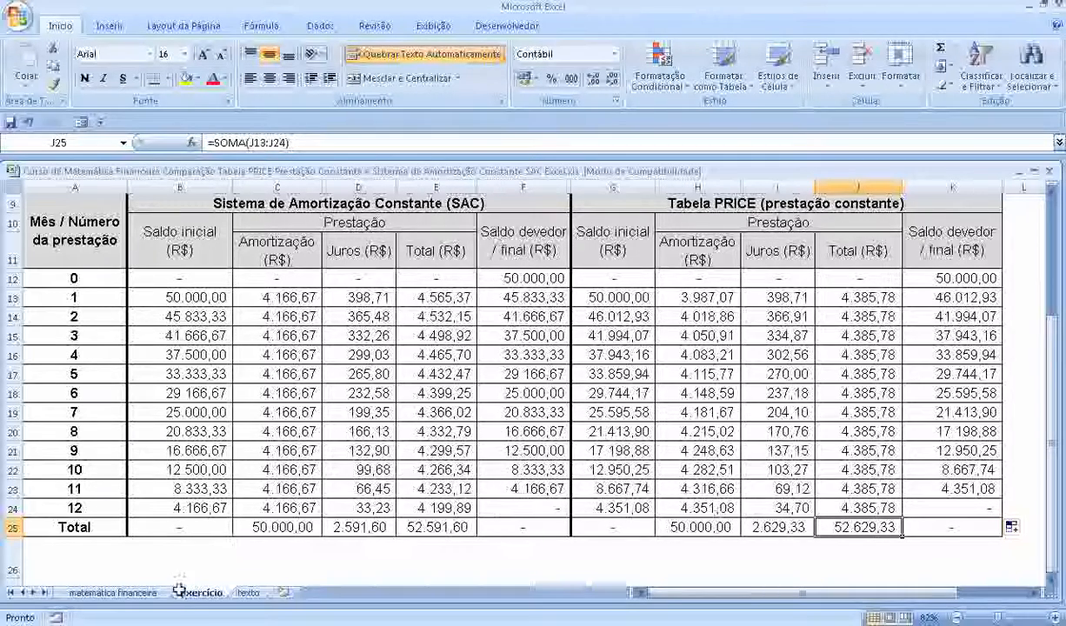
- Compare the Vantagem and Desvantagem descriptions of SAC and Tabela PRICE with the balances and installments on the exercício sheet
left_click(113, 592)
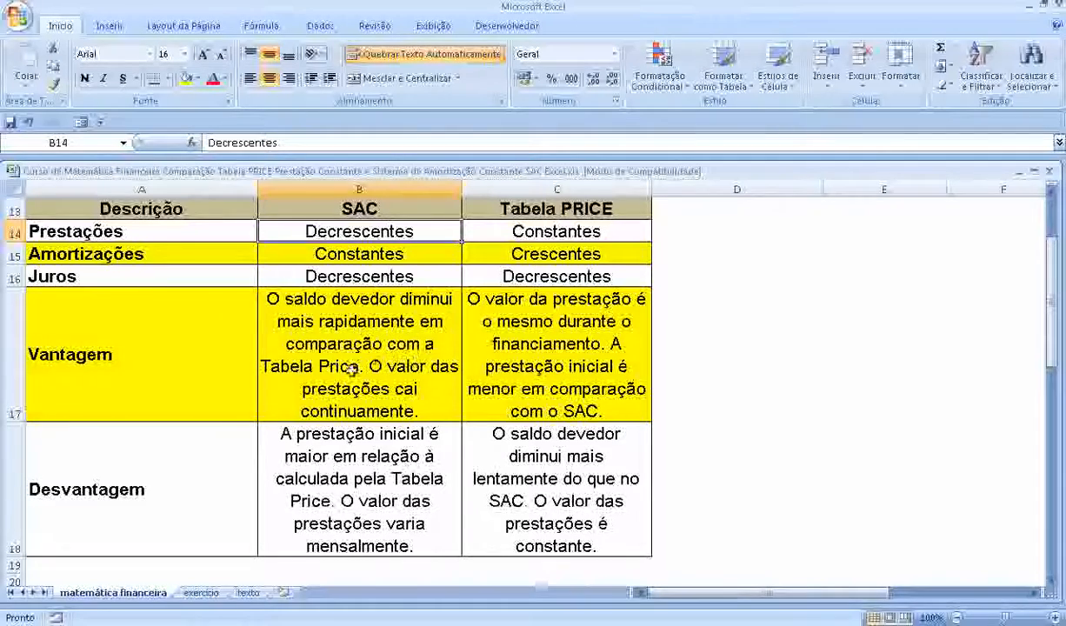
left_click(200, 593)
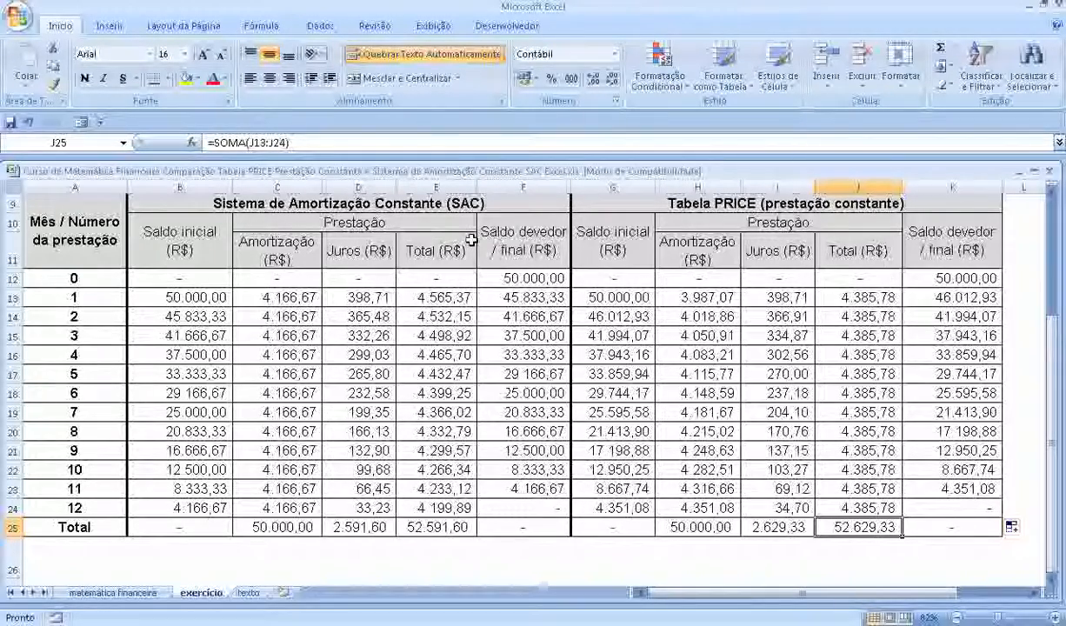
left_click(122, 592)
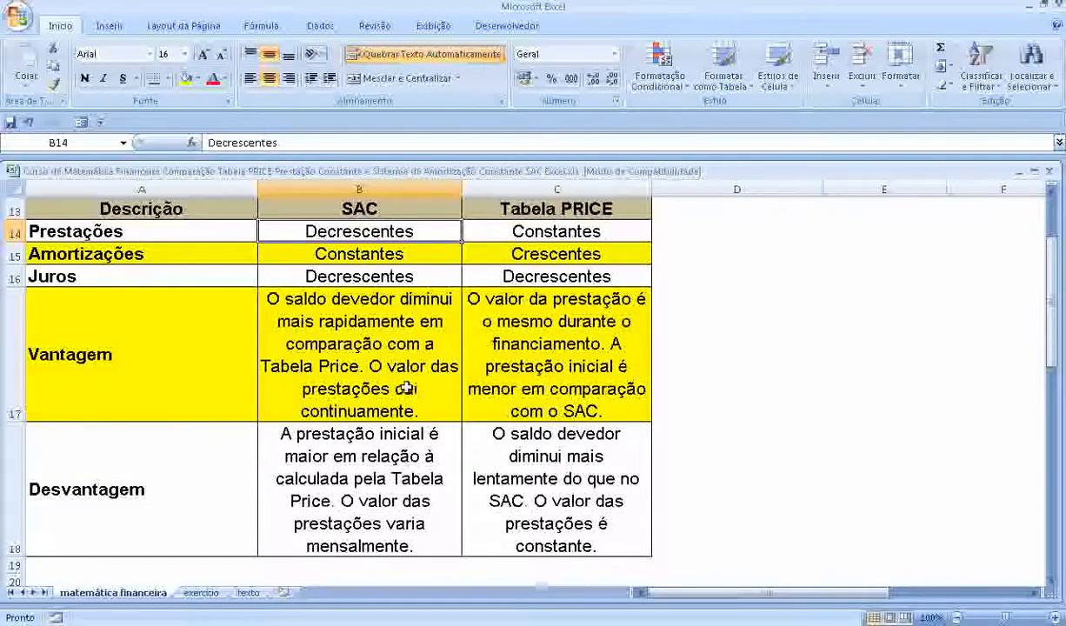
left_click(198, 595)
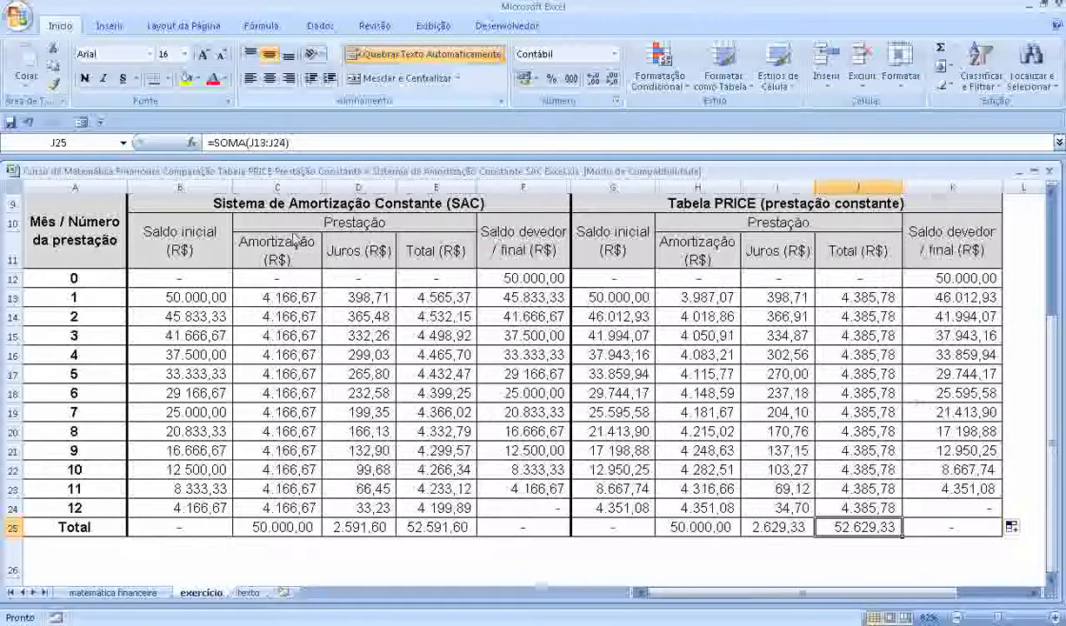
left_click(119, 582)
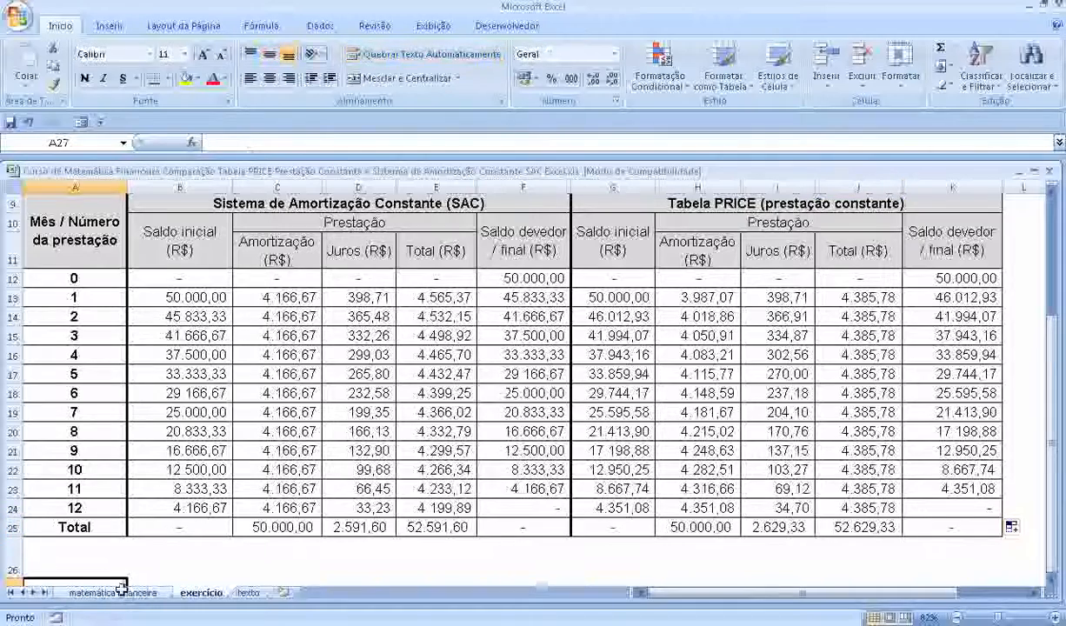
left_click(122, 593)
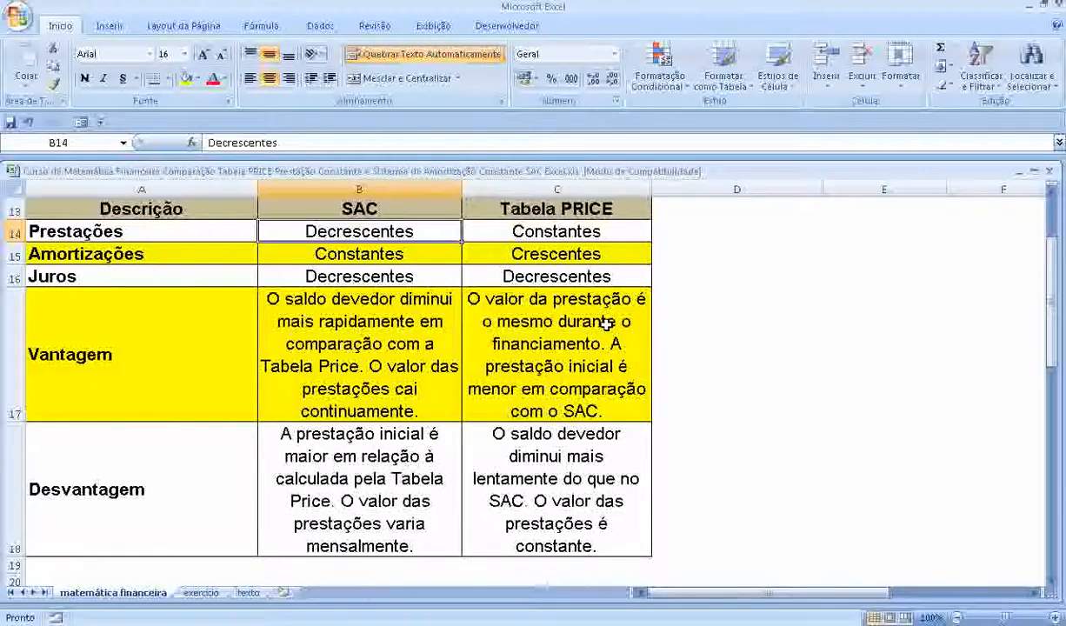
left_click(201, 592)
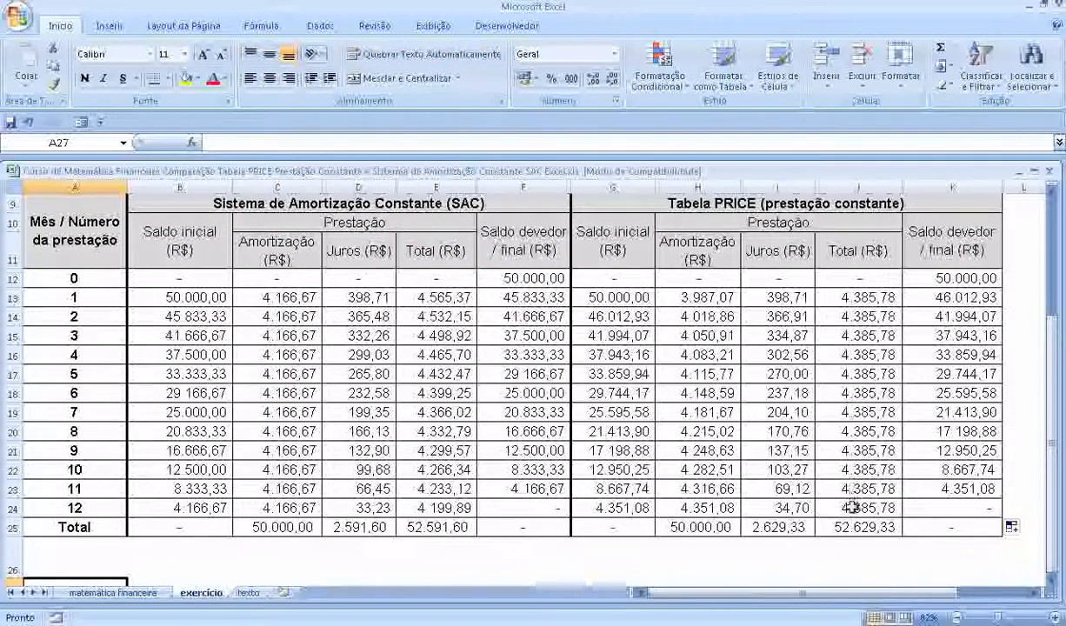
left_click(105, 592)
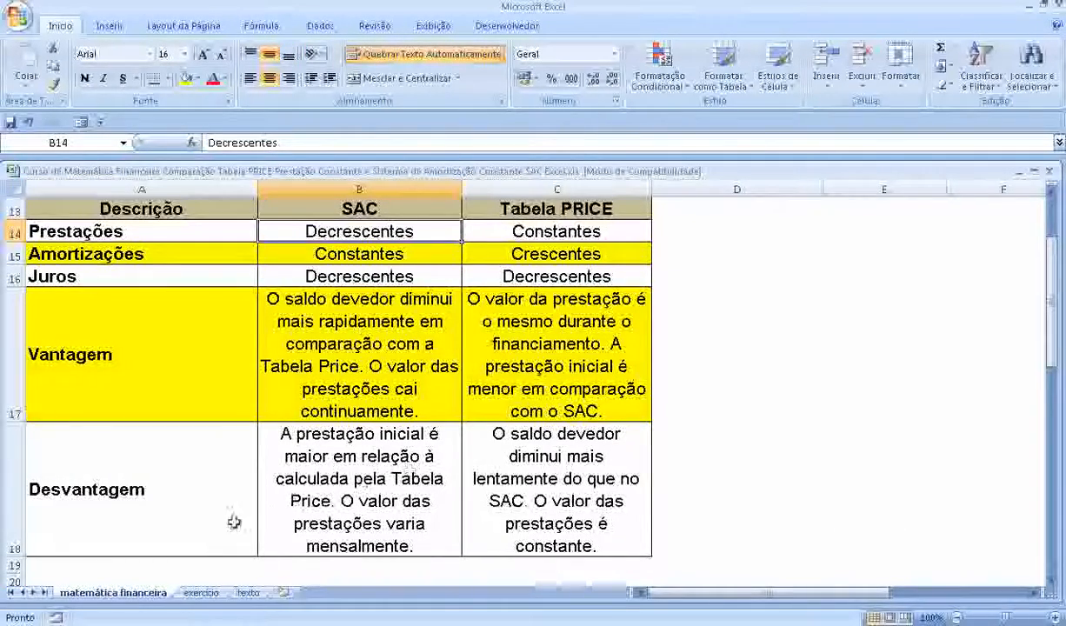
left_click(199, 592)
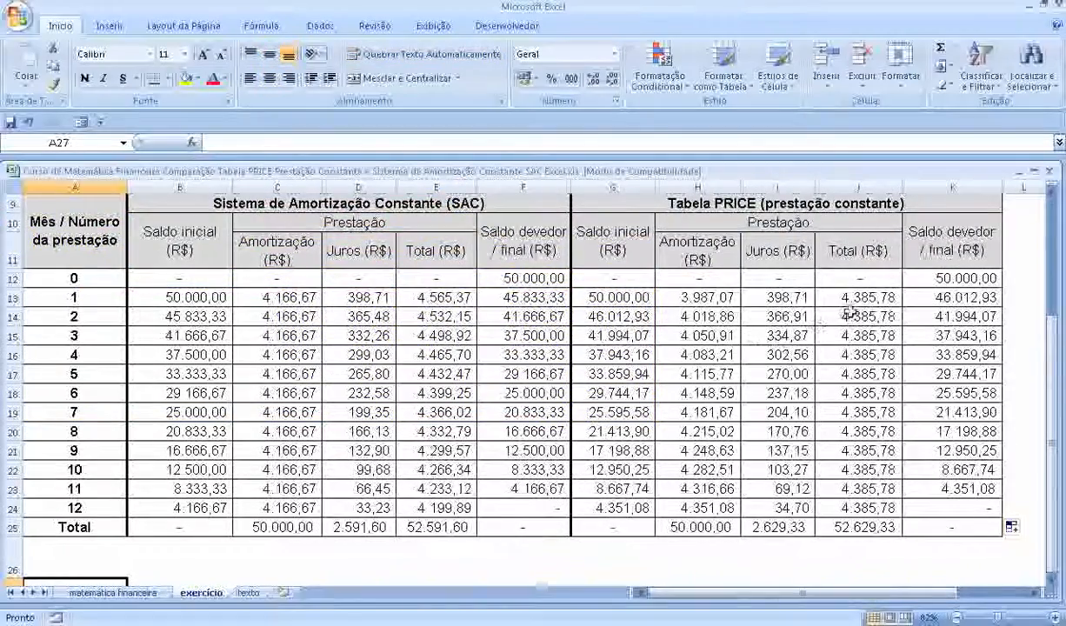
- Compare the first-month PRICE and SAC installments in J13 and E13, relating them to the SAC Desvantagem description on the matemática financeira sheet
left_click(845, 297)
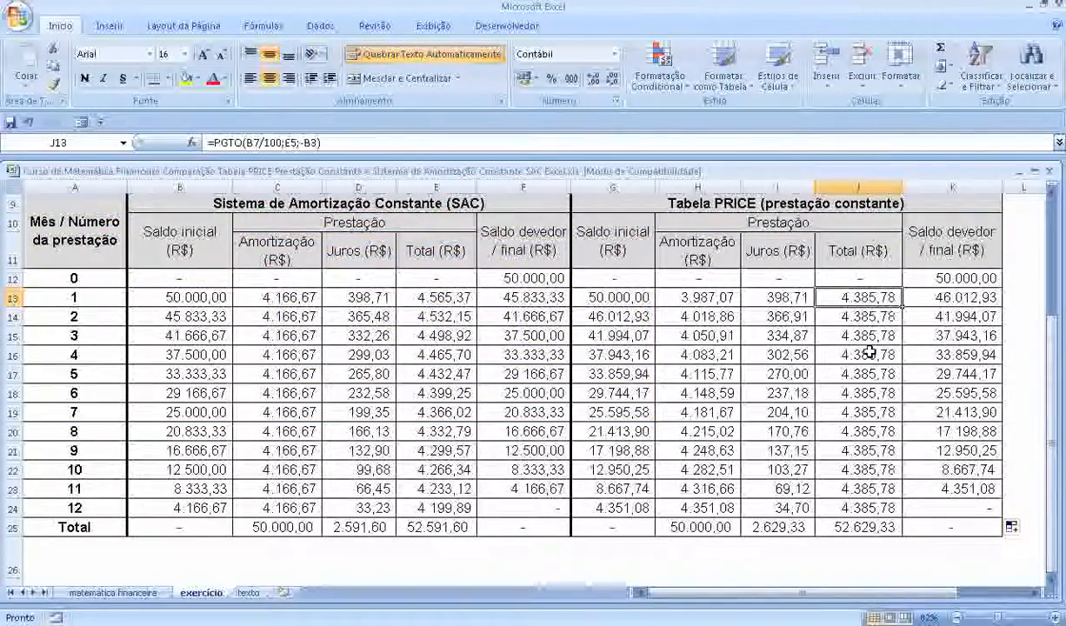
left_click(445, 300)
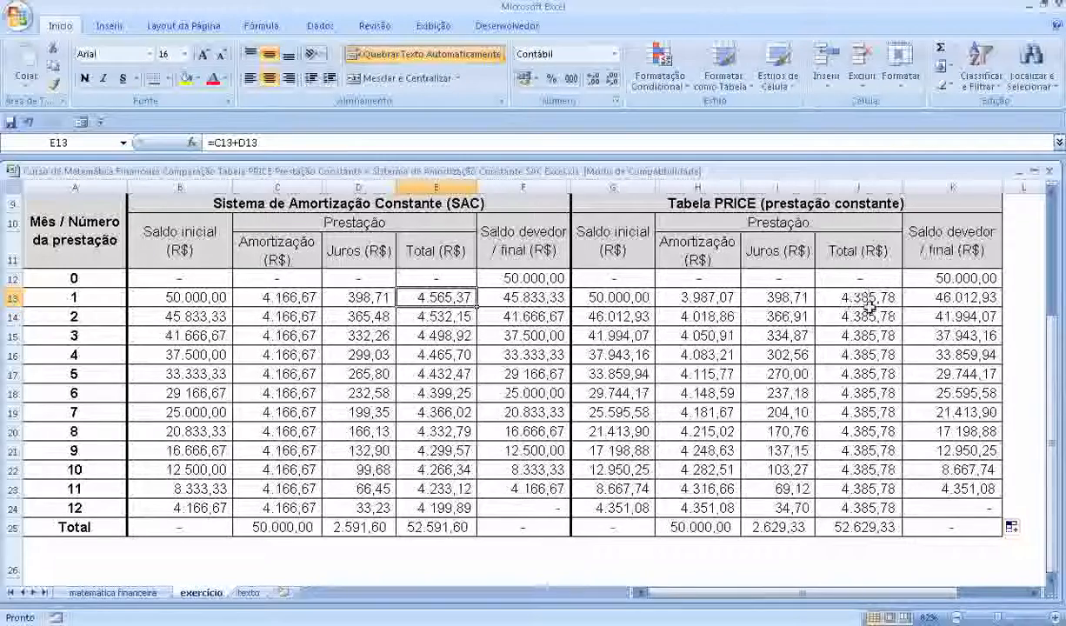
left_click(122, 592)
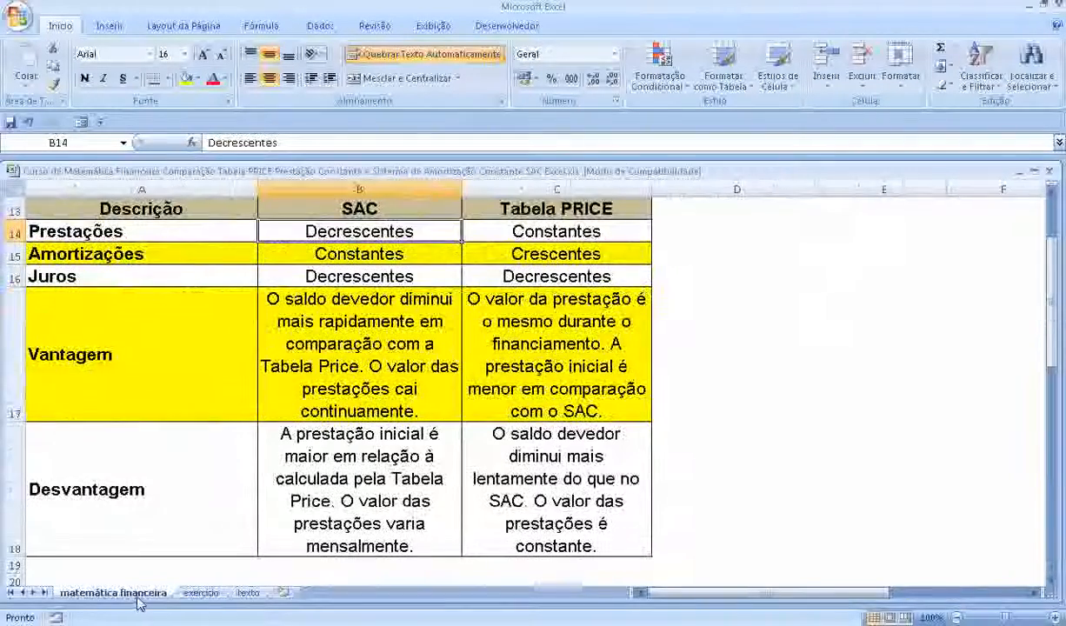
left_click(87, 489)
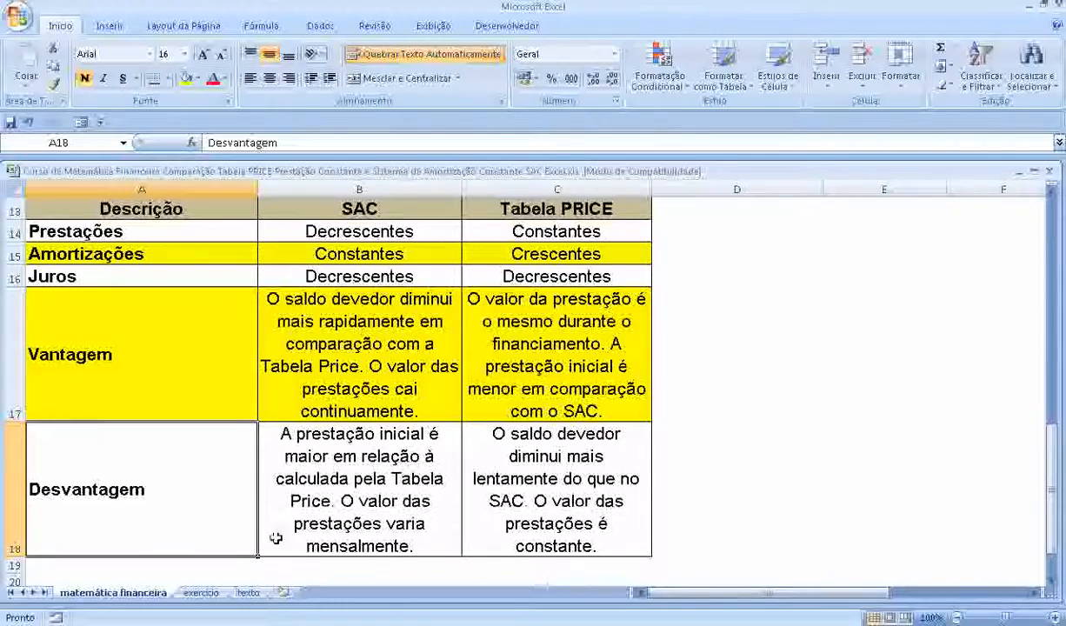
left_click(201, 592)
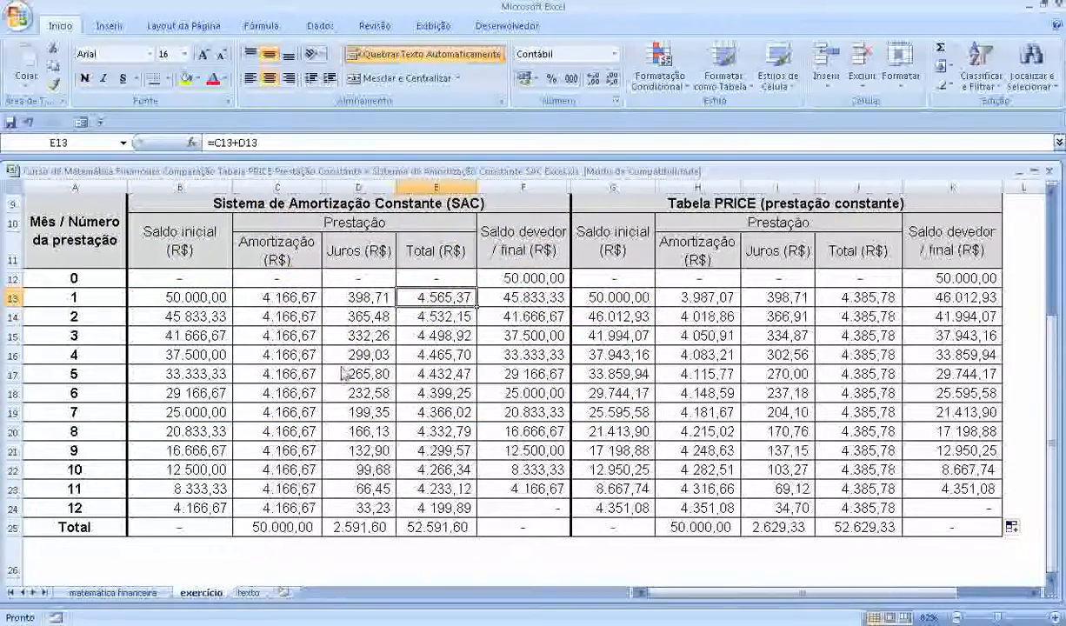
left_click(848, 297)
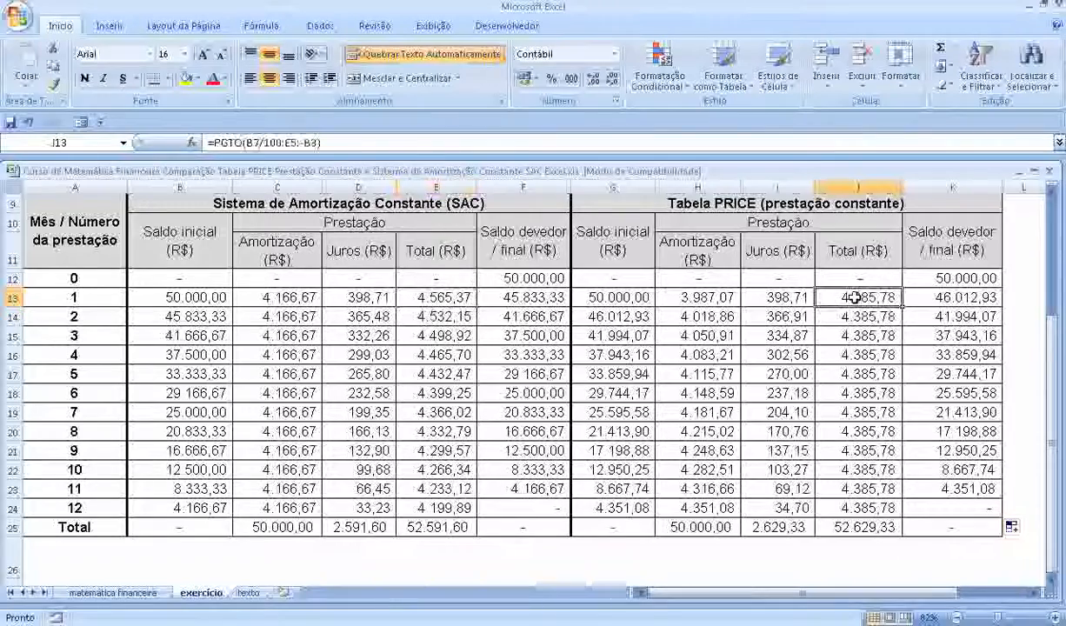
left_click(157, 592)
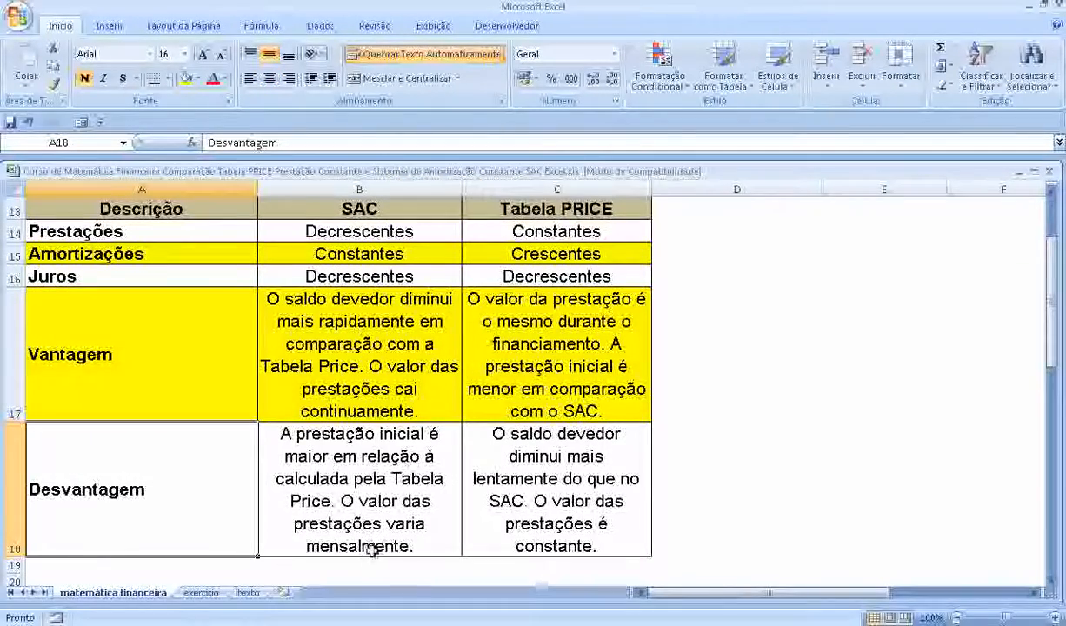
left_click(200, 592)
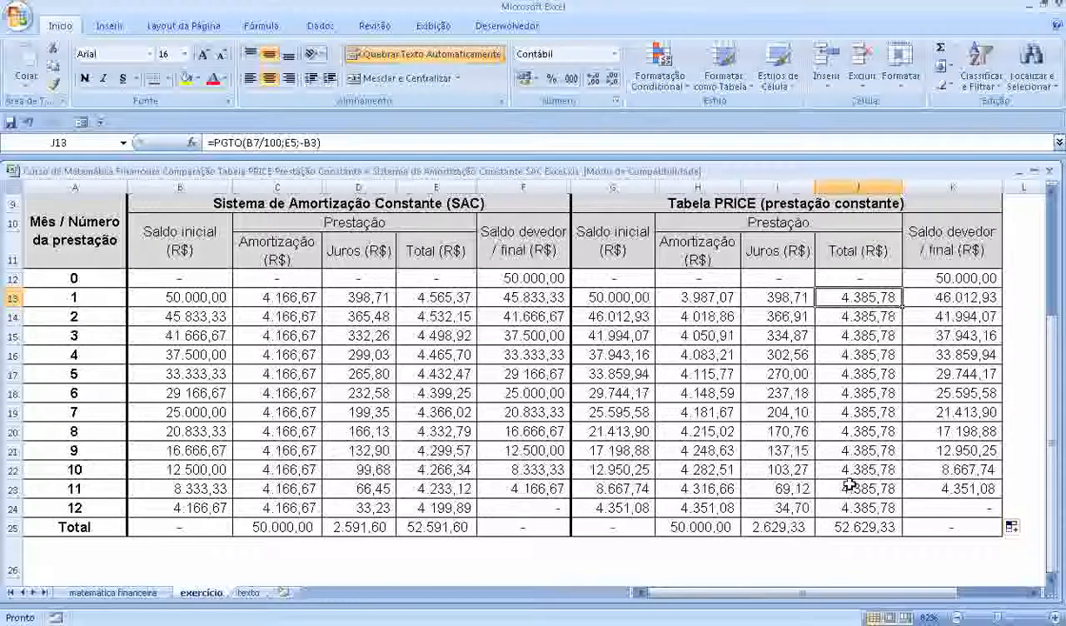
- Check the Tabela PRICE Desvantagem description on the matemática financeira sheet against the closing balances and installments on the exercício sheet
left_click(162, 592)
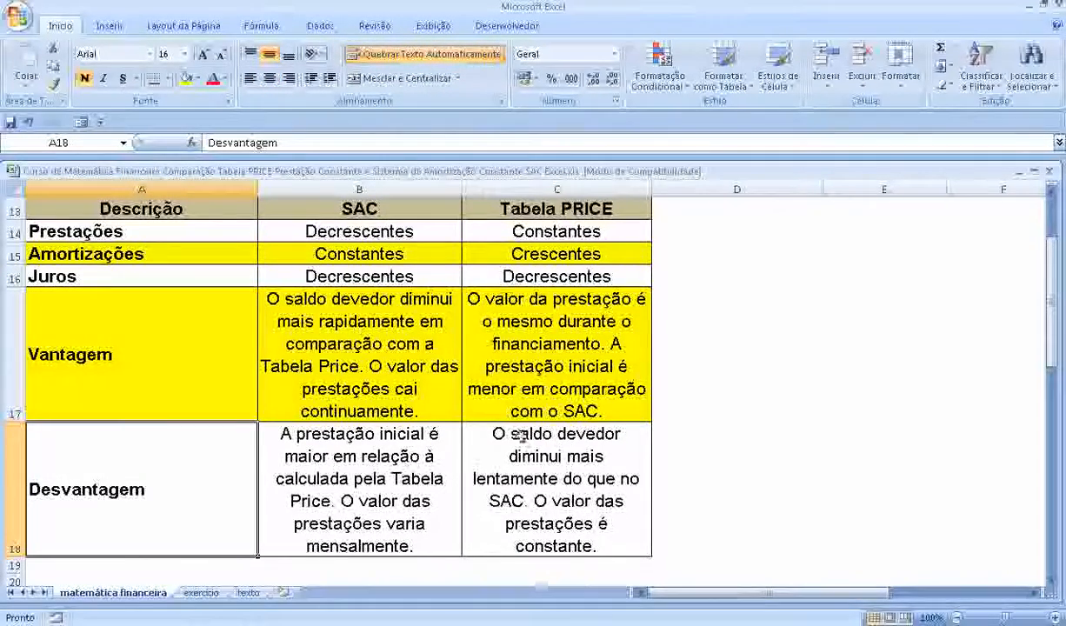
left_click(209, 592)
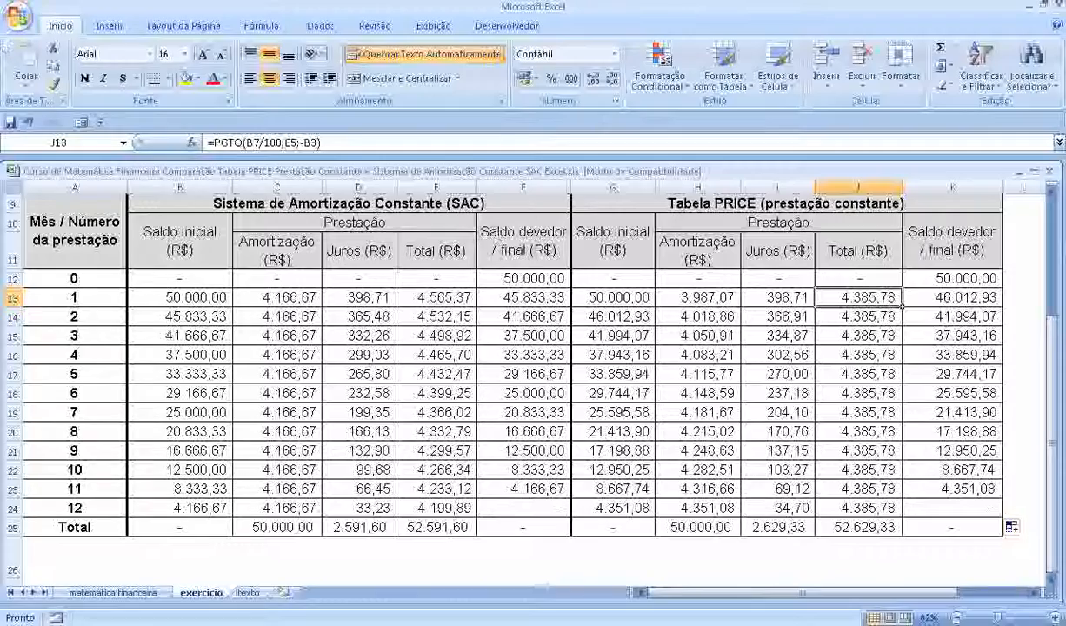
left_click(130, 592)
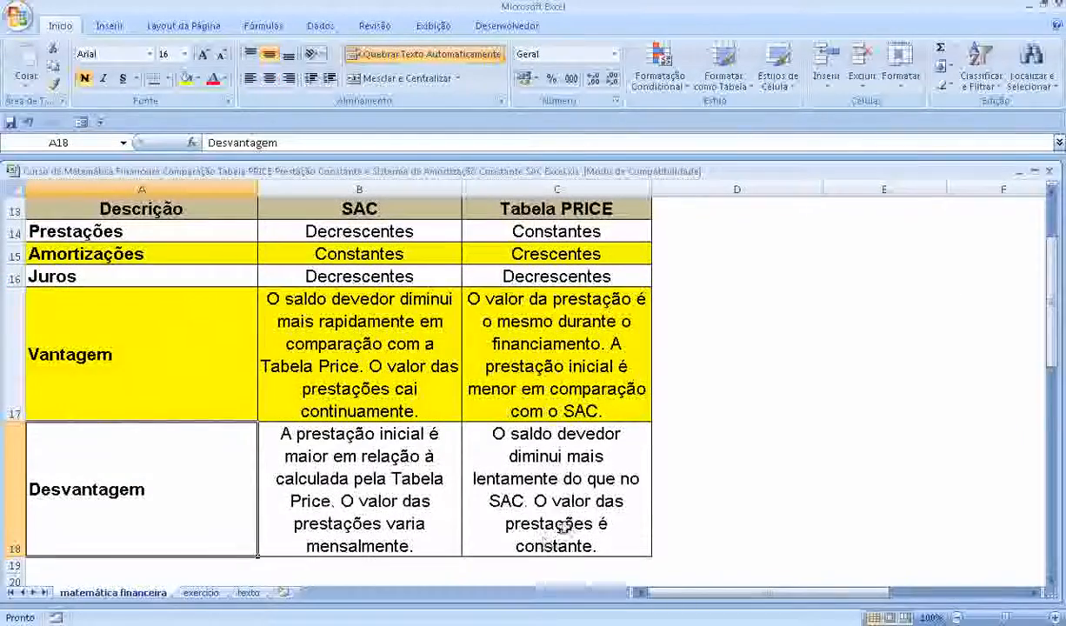
left_click(201, 591)
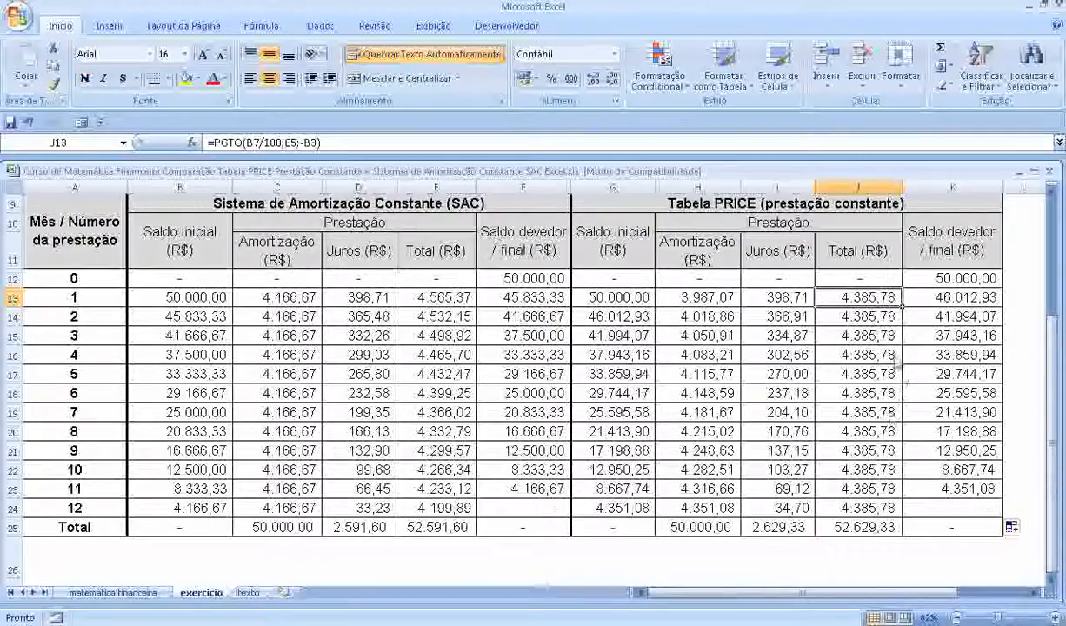